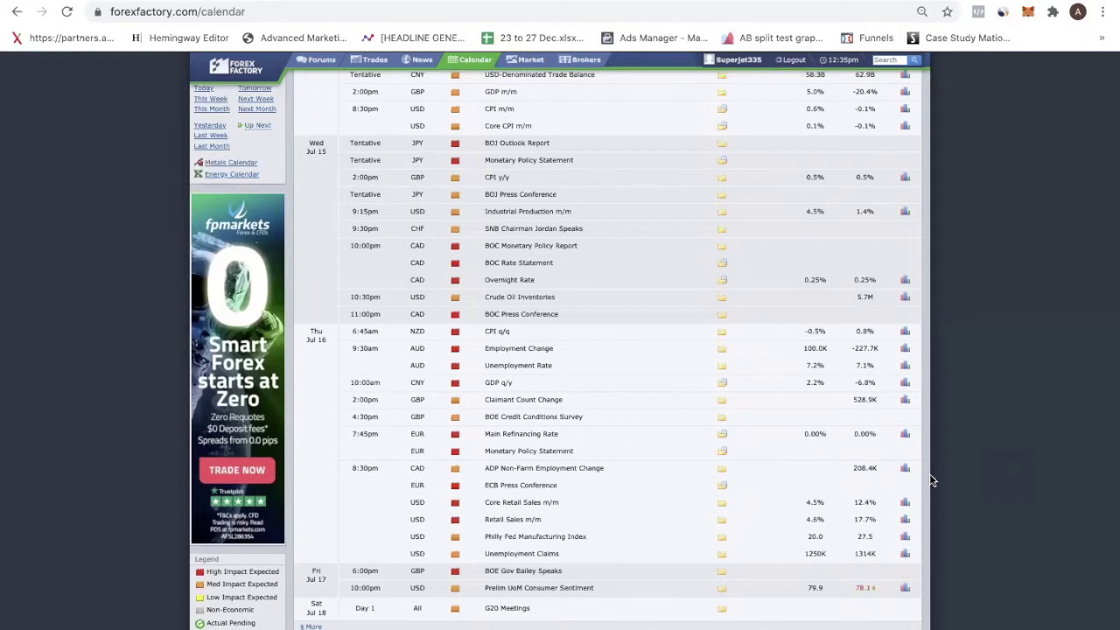
Step: Examine the economic events listed on the Forex Factory calendar for the week of Jul 12 to Jul 18
scroll(829, 481, up, 3)
scroll(831, 487, down, 1)
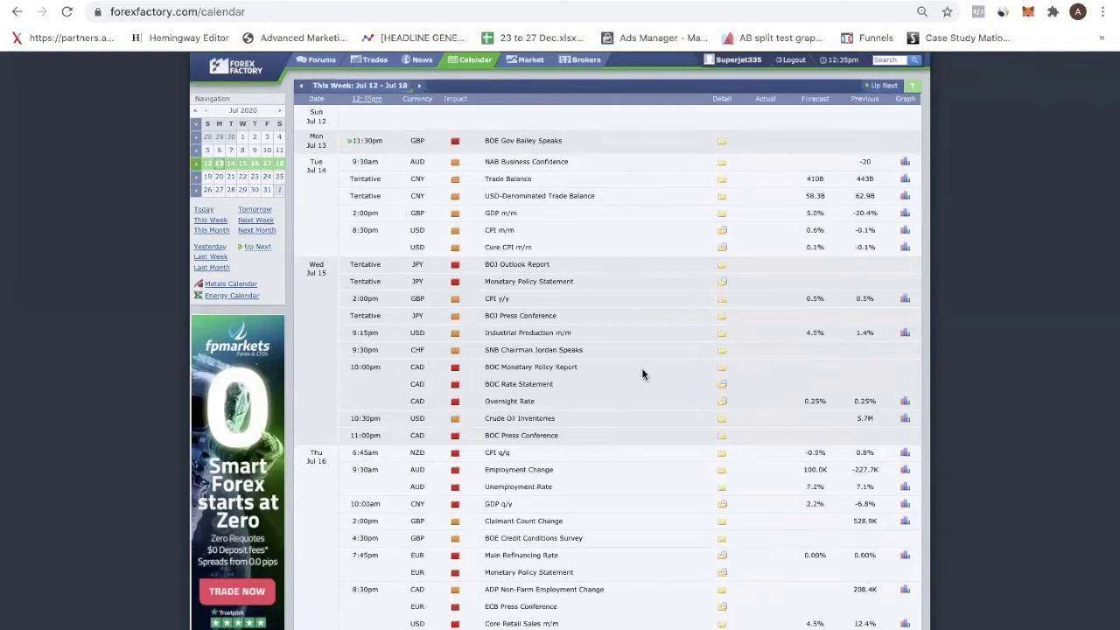
scroll(666, 376, down, 2)
scroll(670, 376, up, 1)
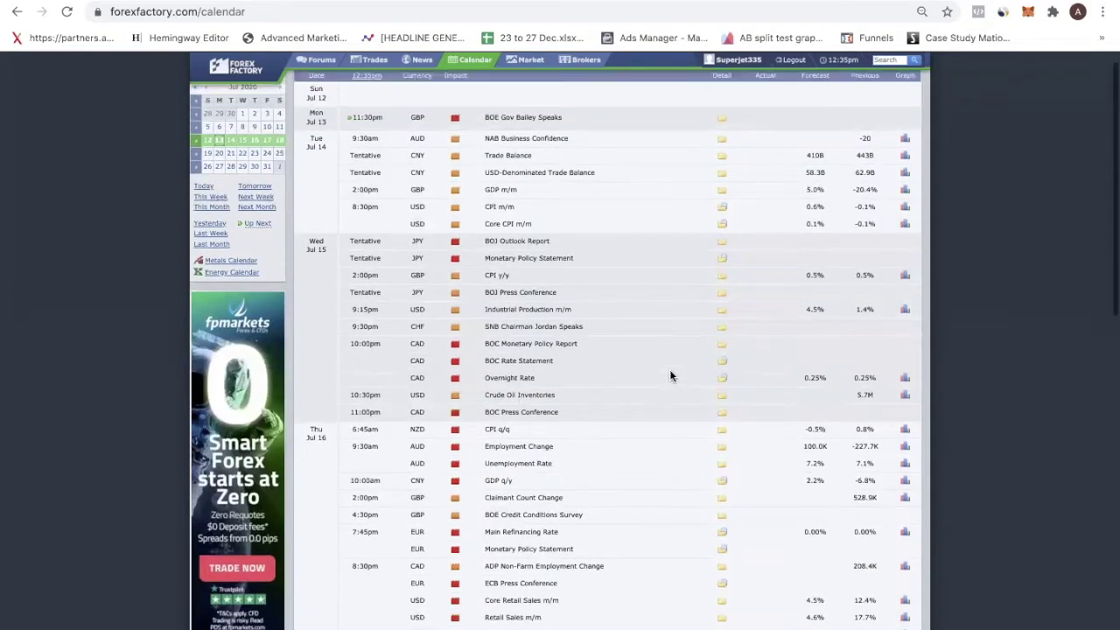
scroll(667, 376, down, 1)
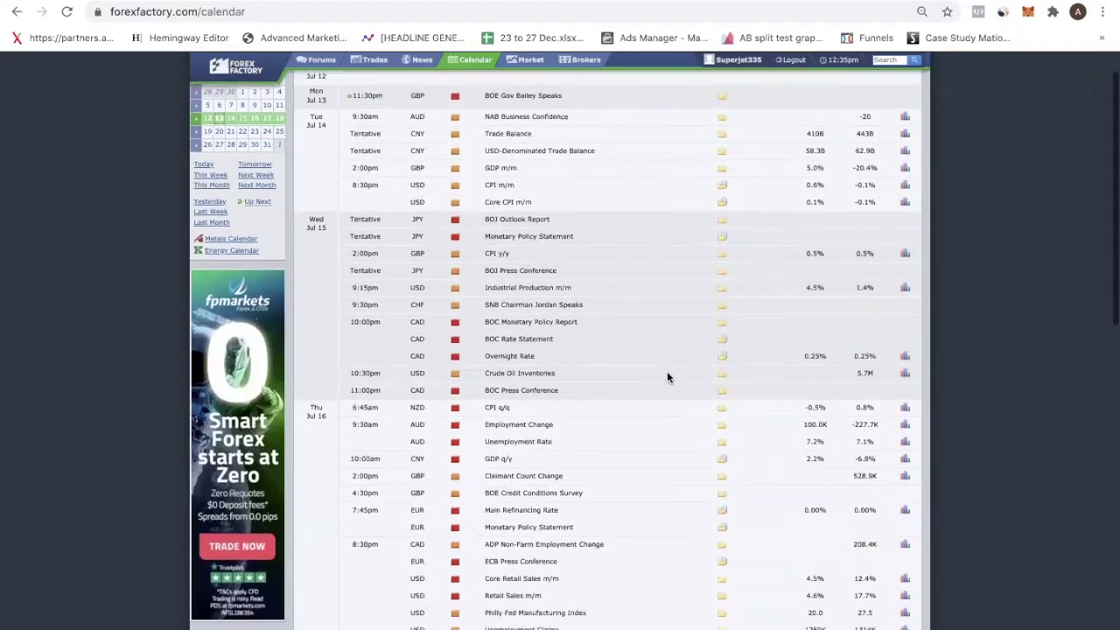
scroll(667, 377, up, 1)
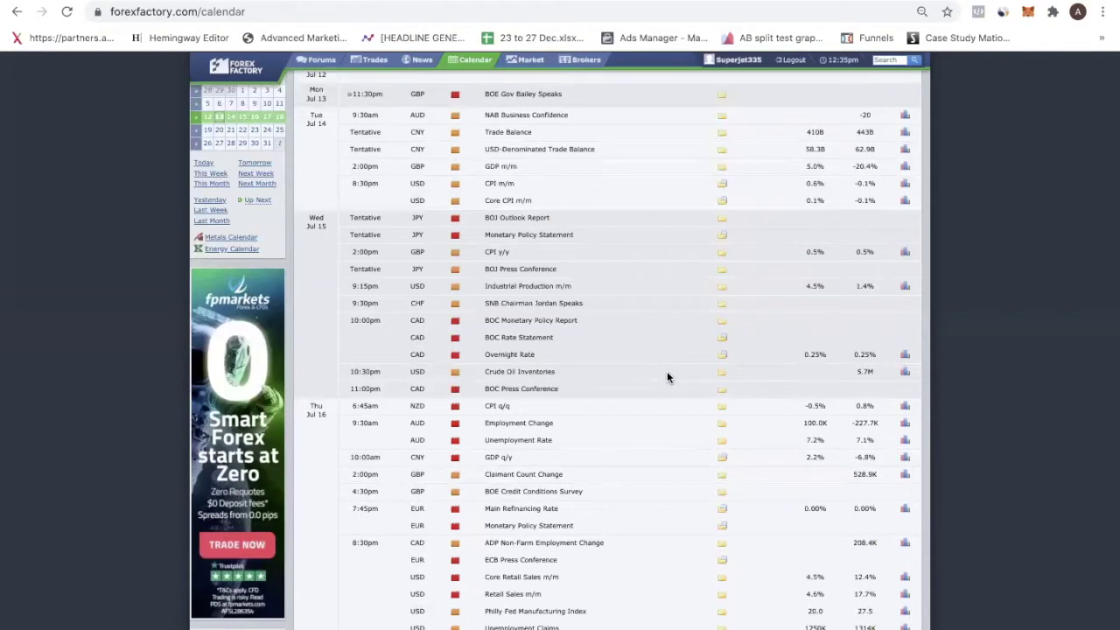
scroll(482, 318, up, 2)
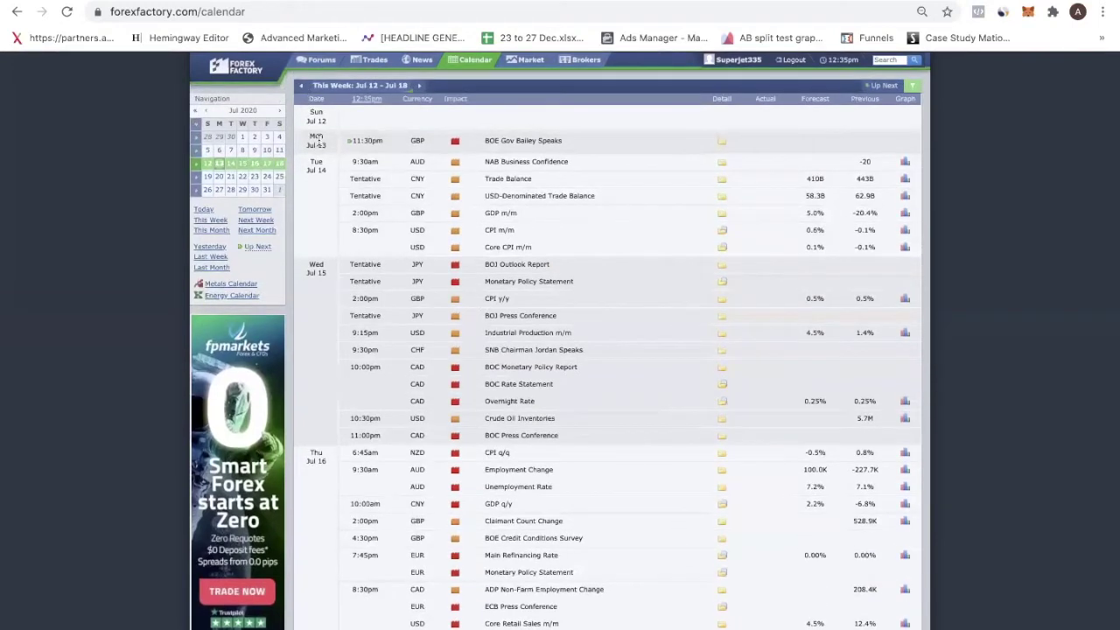
scroll(324, 149, down, 2)
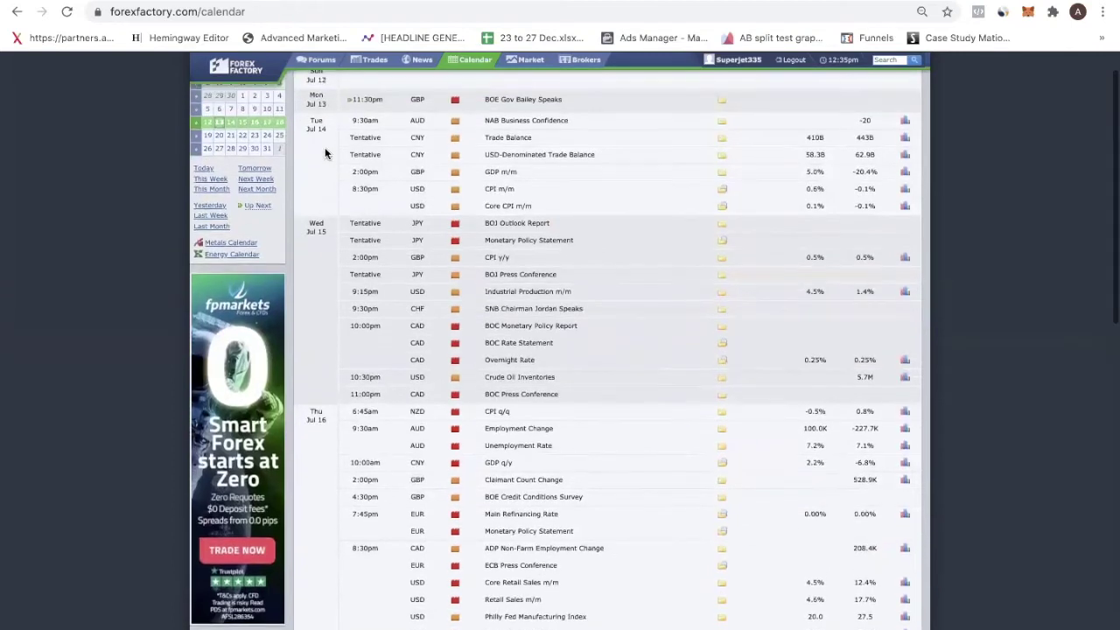
scroll(542, 157, down, 1)
scroll(534, 192, up, 1)
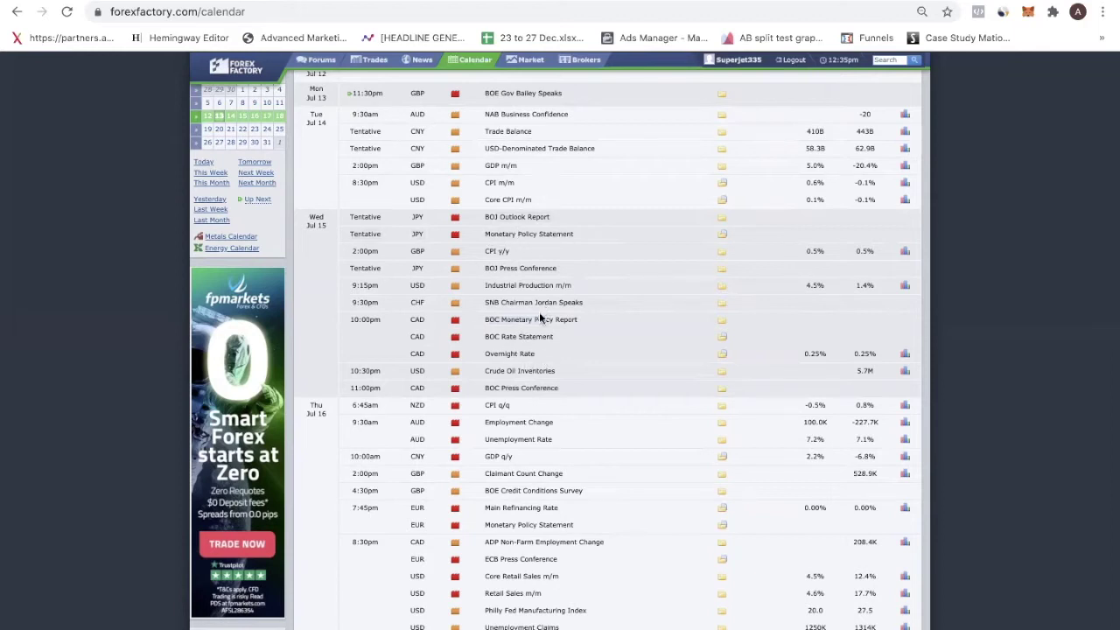
scroll(439, 354, down, 2)
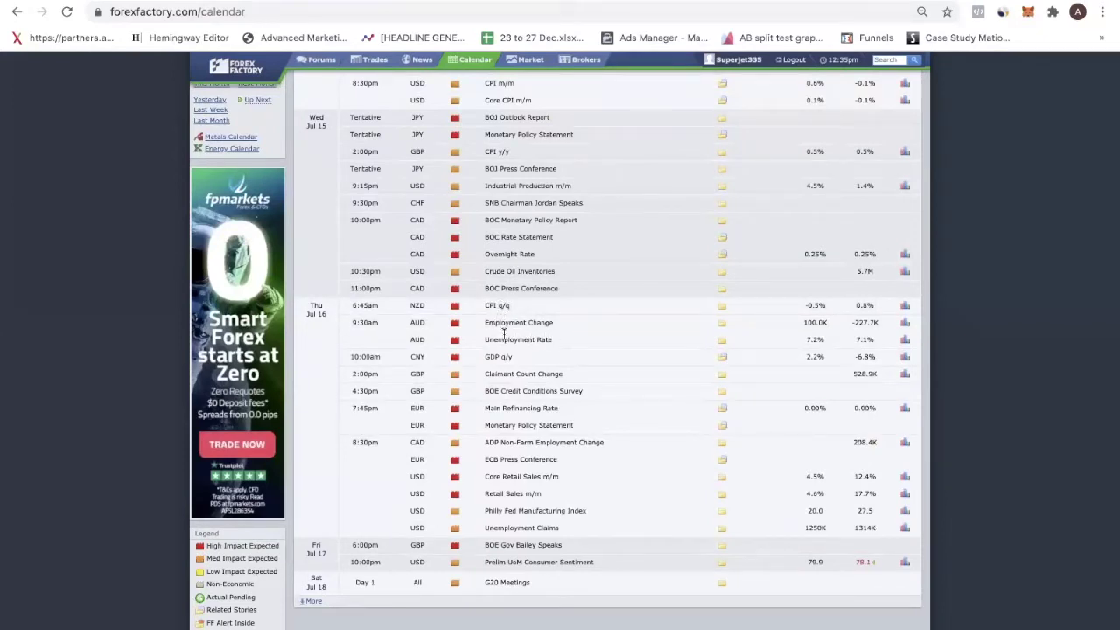
Step: Examine the Thursday Jul 16 events, highlighting the EUR Main Refinancing Rate and Monetary Policy Statement rows and the AUD Employment Change and Unemployment Rate rows
drag(522, 404, 537, 425)
click(580, 430)
scroll(635, 445, up, 1)
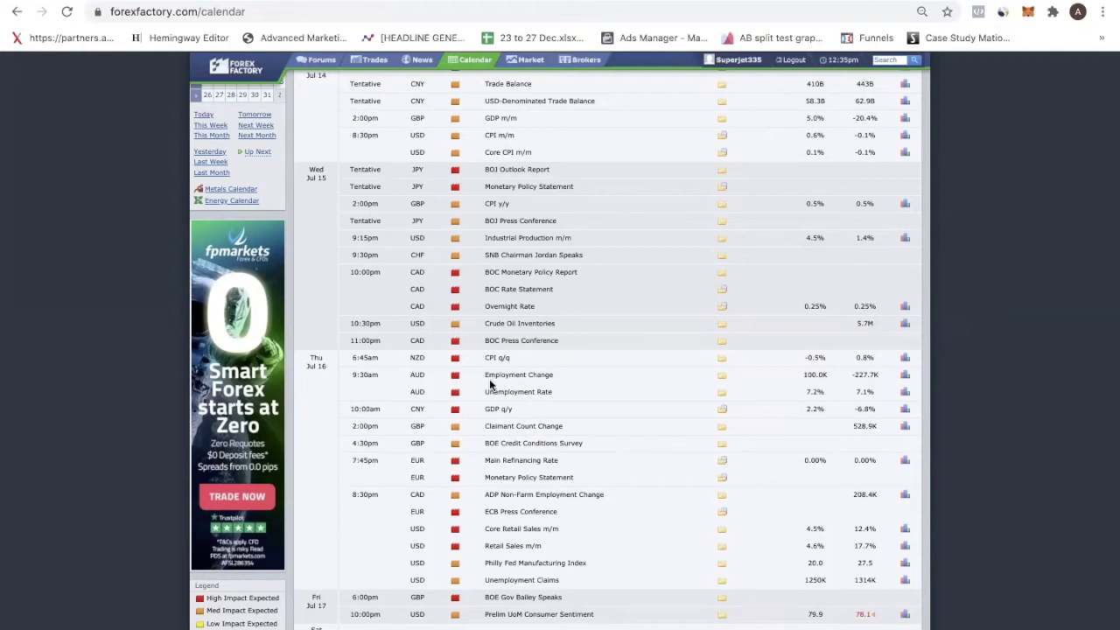
drag(505, 372, 580, 396)
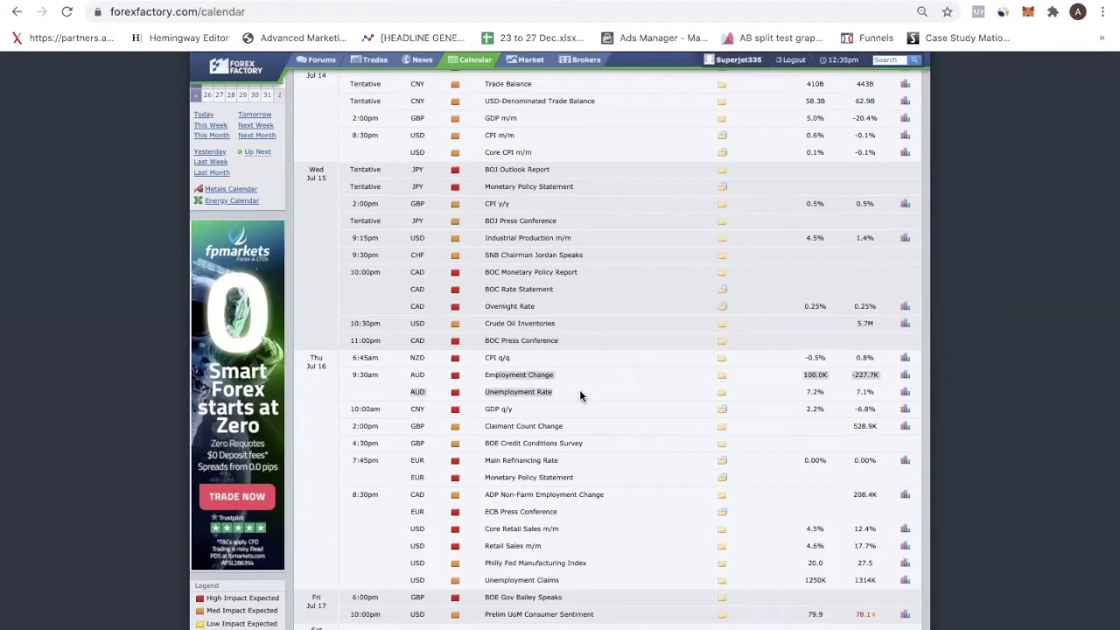
click(763, 385)
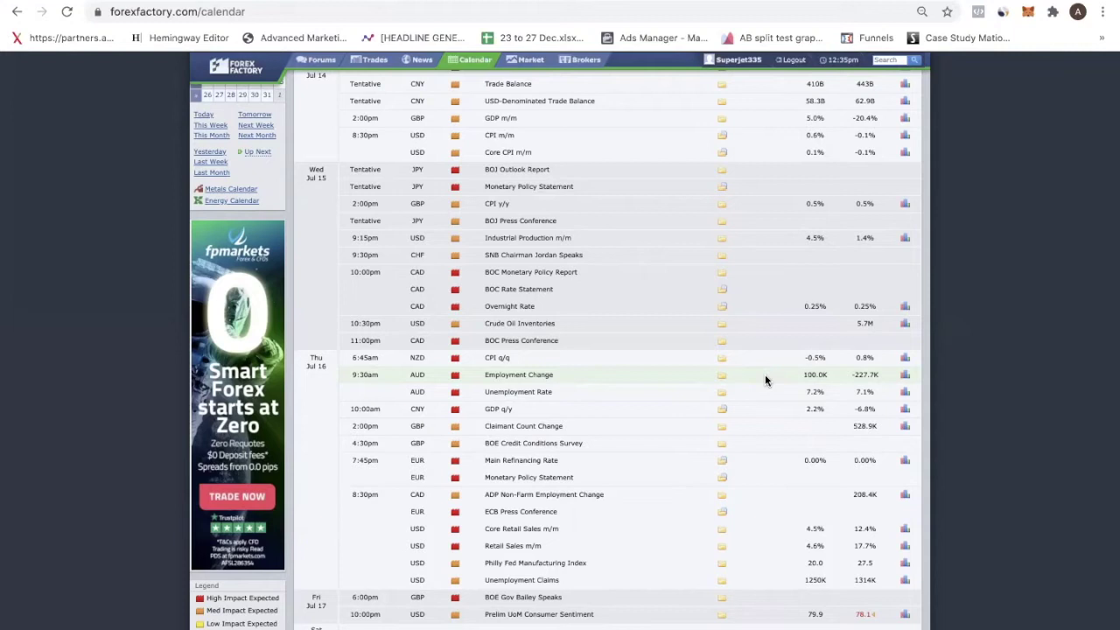
scroll(764, 379, up, 1)
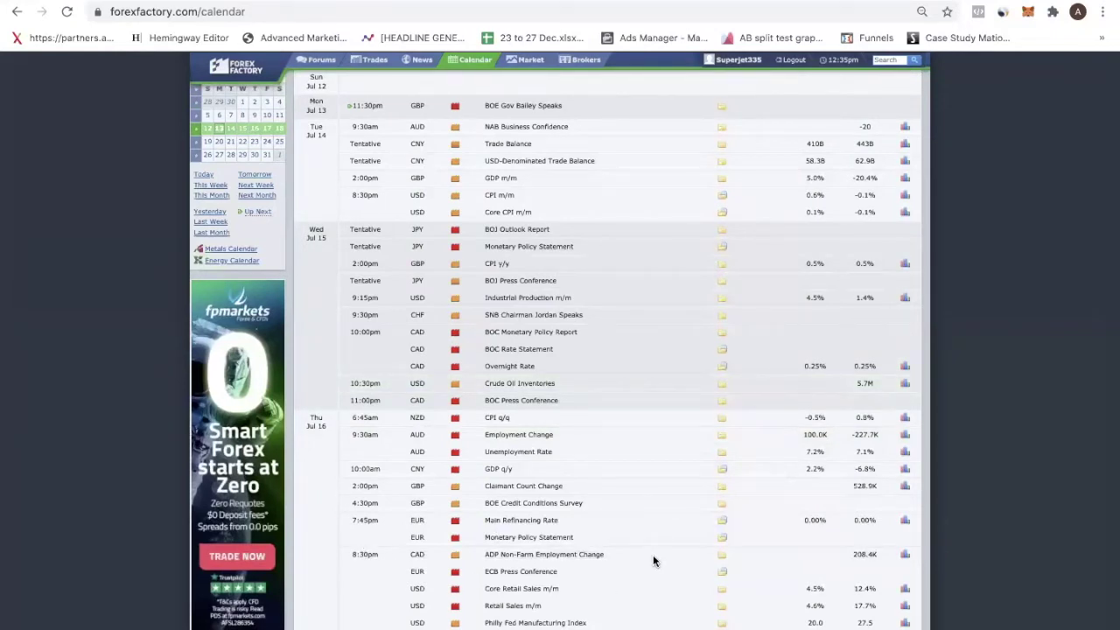
scroll(649, 553, down, 1)
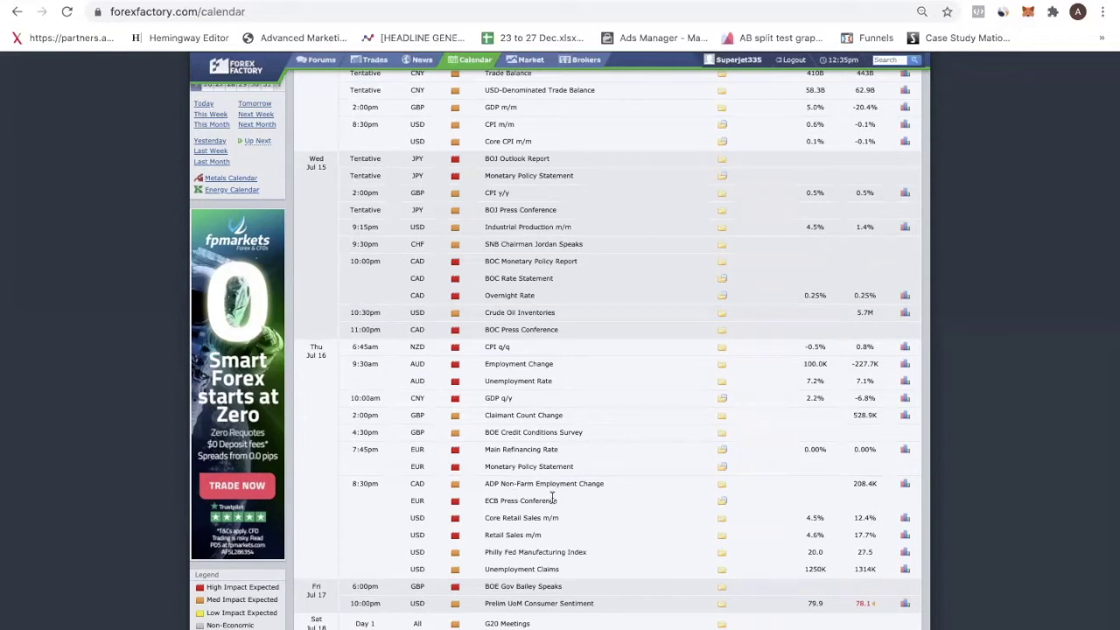
scroll(553, 497, up, 1)
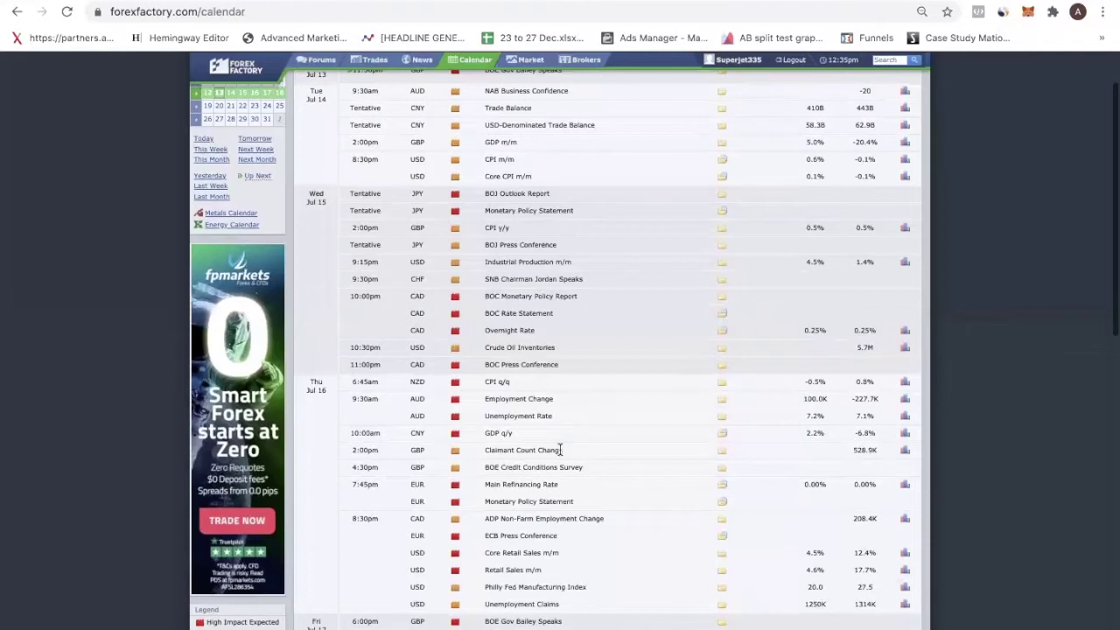
scroll(560, 449, down, 1)
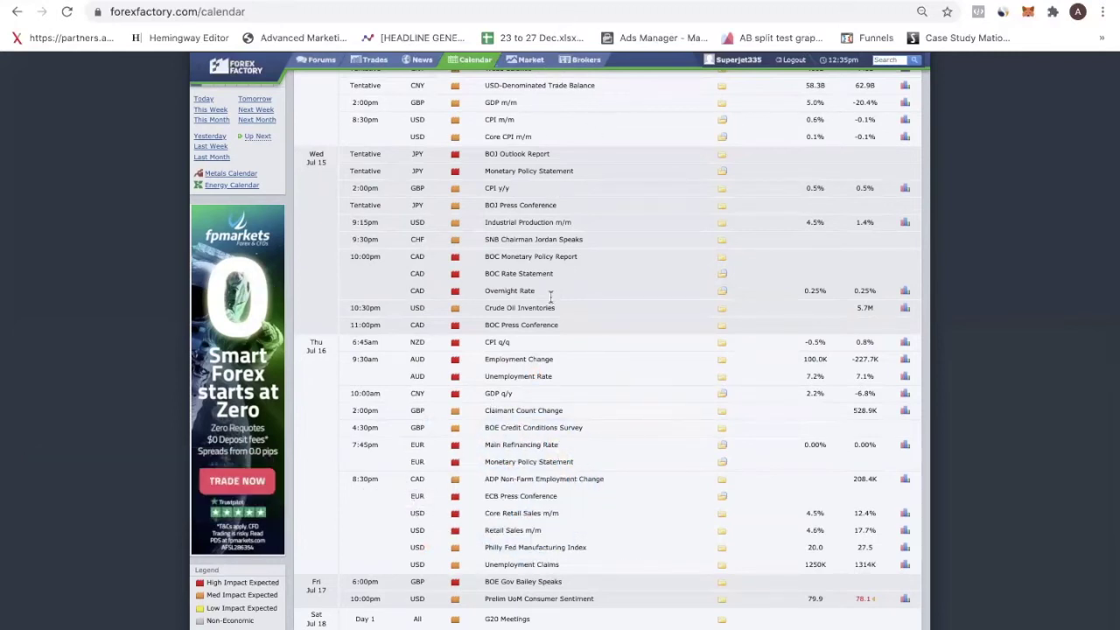
Step: Switch to the DXY daily chart in TradingView, dismiss the OANDA advertisement and move the floating drawing toolbar below the chart
click(327, 3)
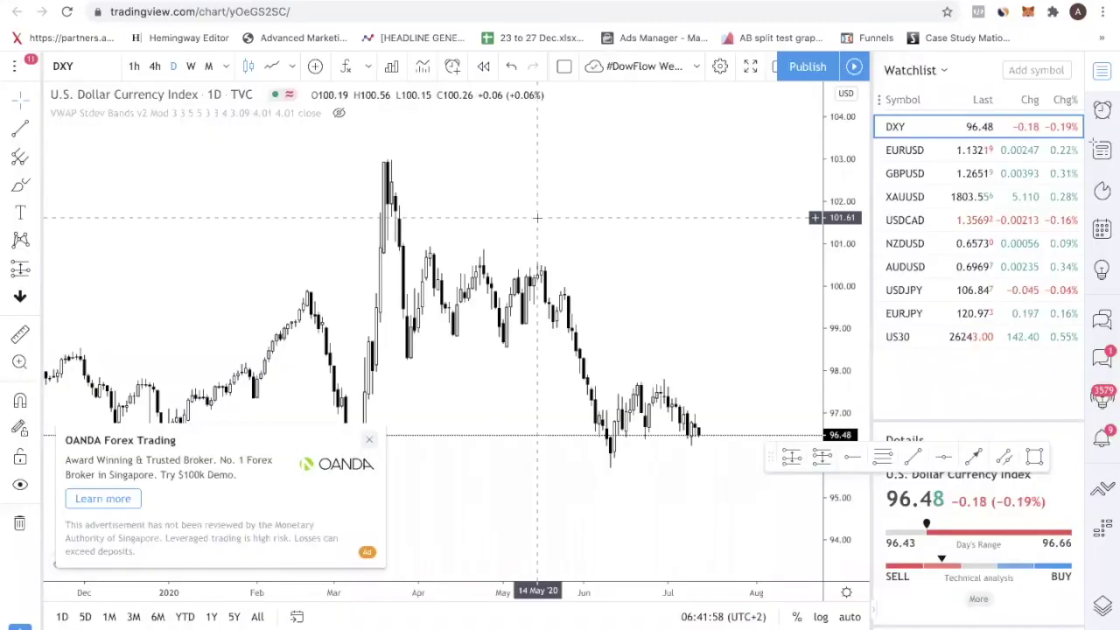
click(370, 436)
scroll(432, 487, down, 3)
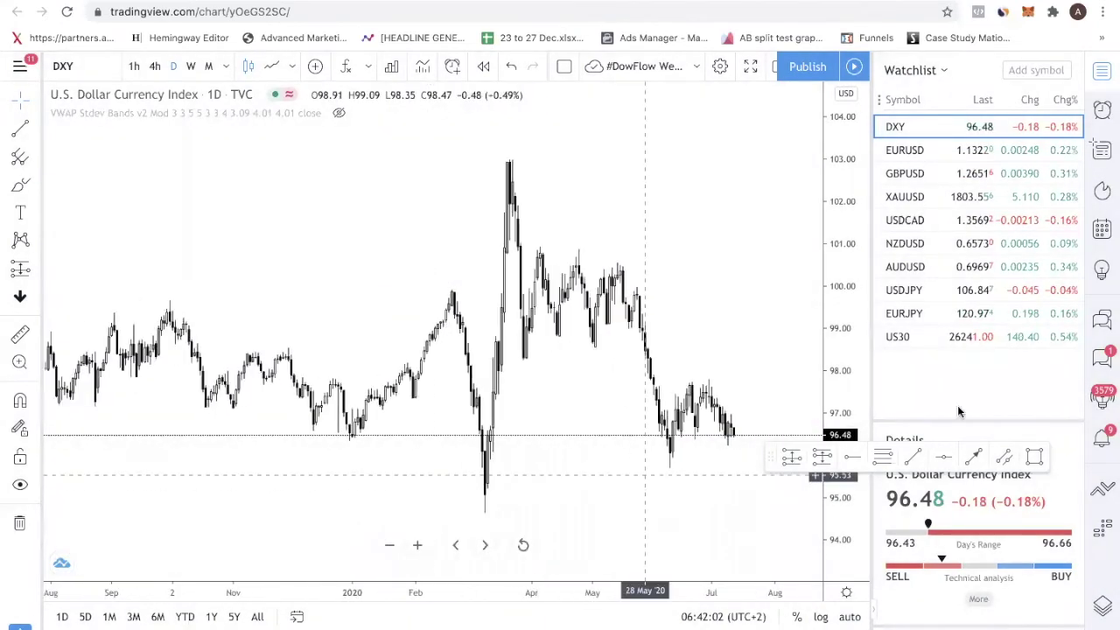
drag(778, 378, 667, 342)
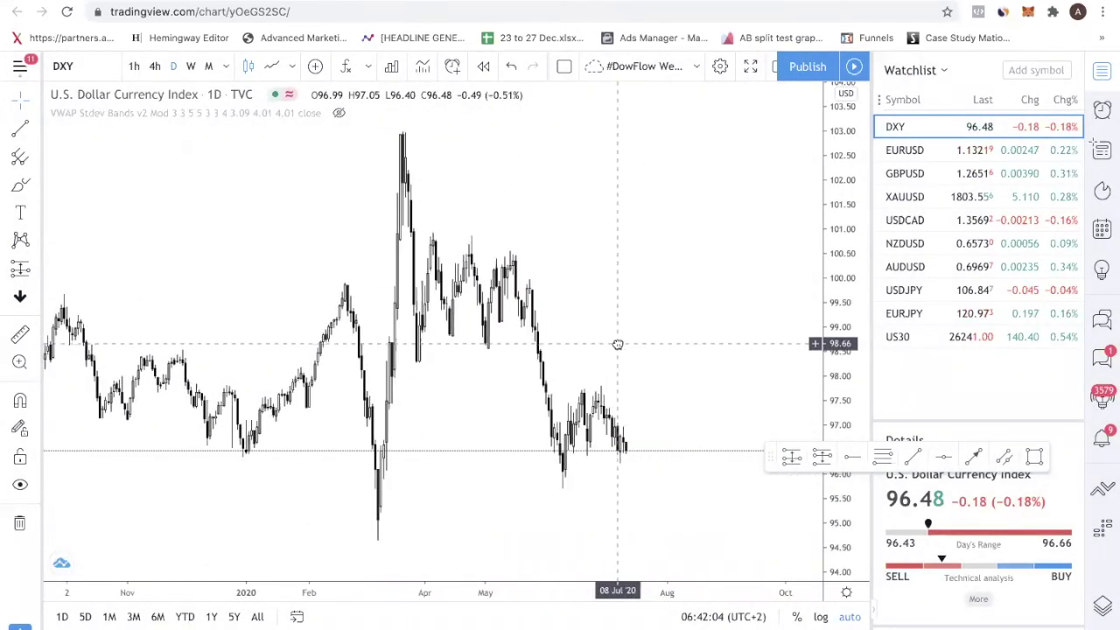
drag(847, 300, 847, 350)
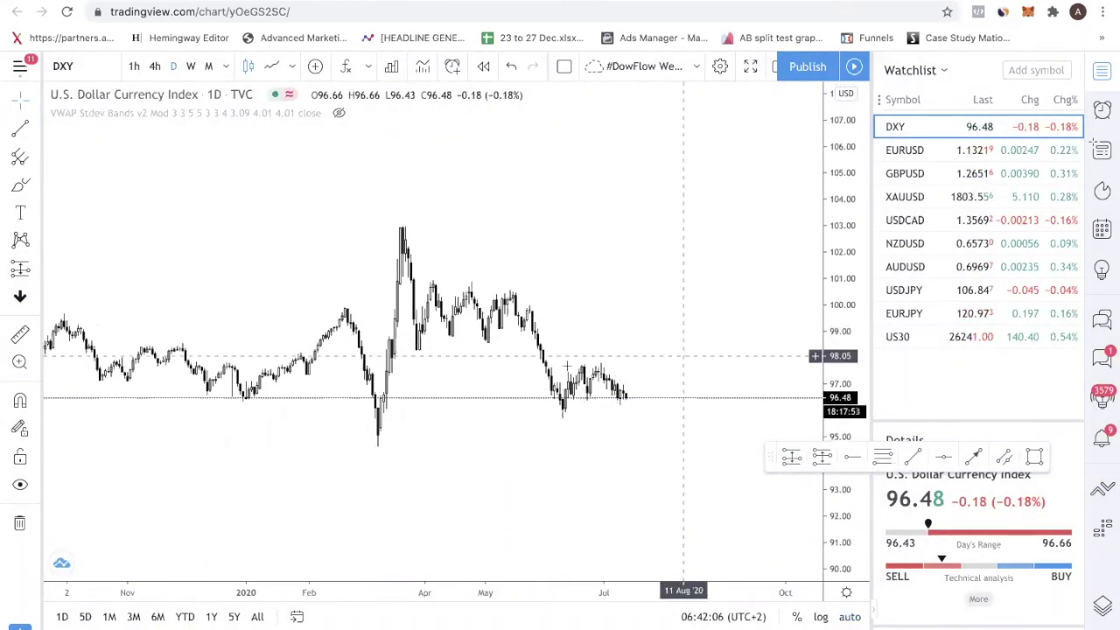
scroll(432, 350, right, 2)
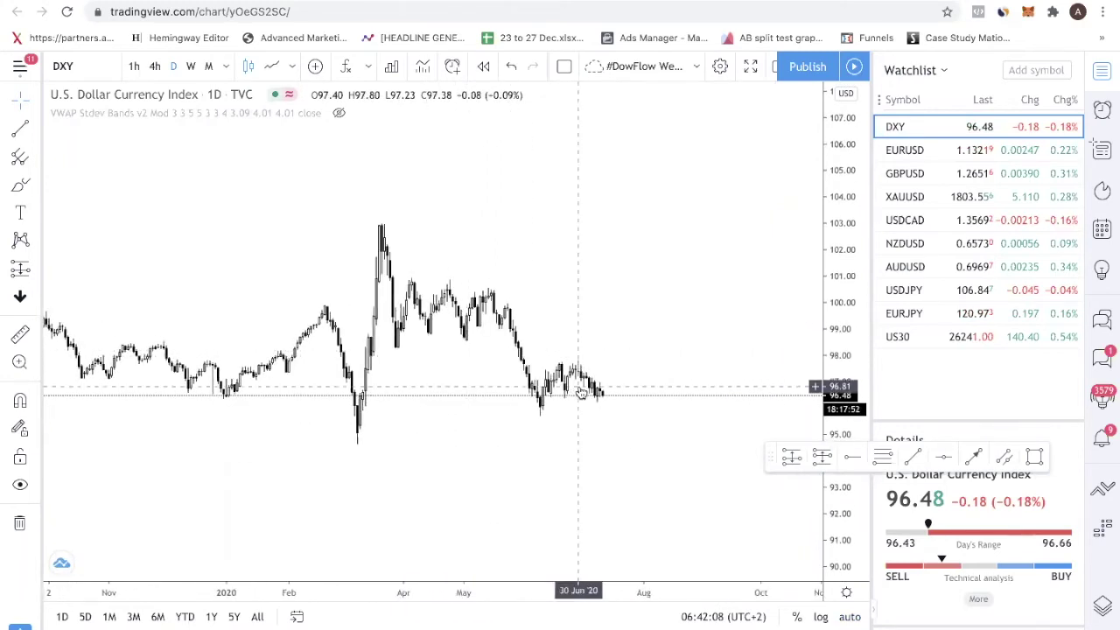
scroll(574, 403, up, 3)
scroll(612, 394, left, 5)
scroll(846, 352, up, 1)
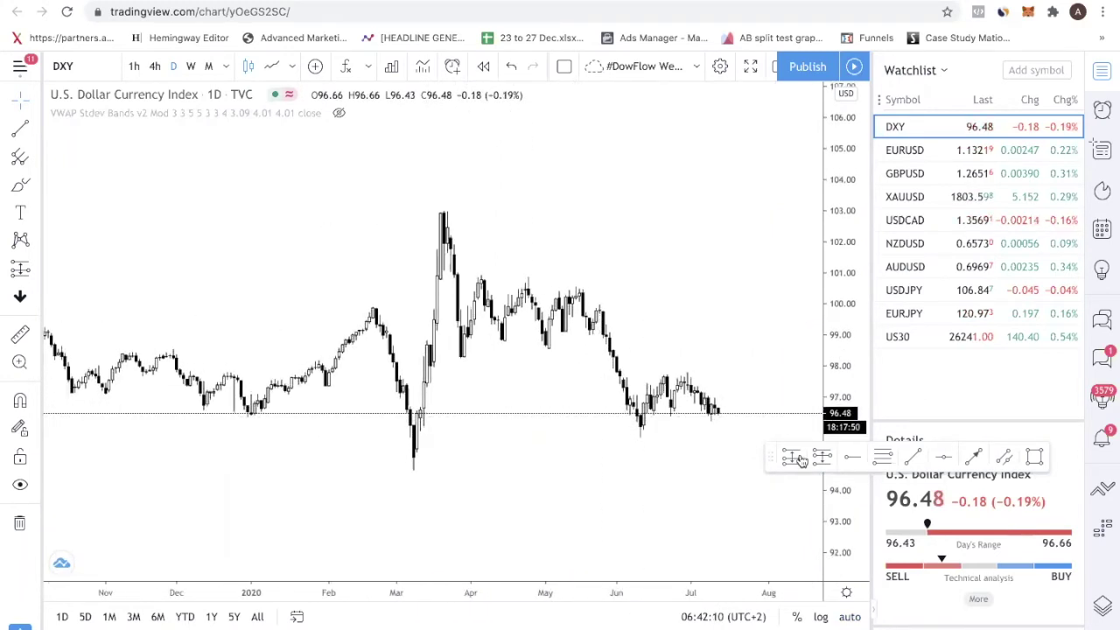
mouse_move(773, 460)
mouse_down()
mouse_move(752, 612)
mouse_move(754, 543)
mouse_move(288, 617)
mouse_move(82, 626)
mouse_up()
Step: Draw a Fibonacci retracement on the DXY chart from the 10 Jun low at about 95.68 up to about 97.84
scroll(749, 353, up, 1)
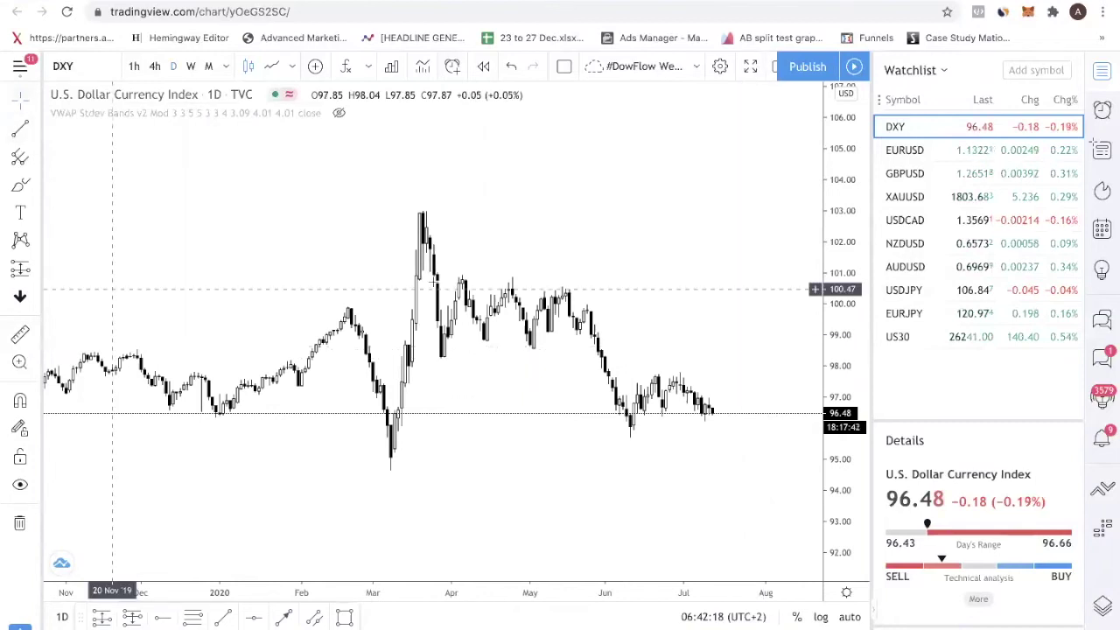
scroll(740, 333, up, 1)
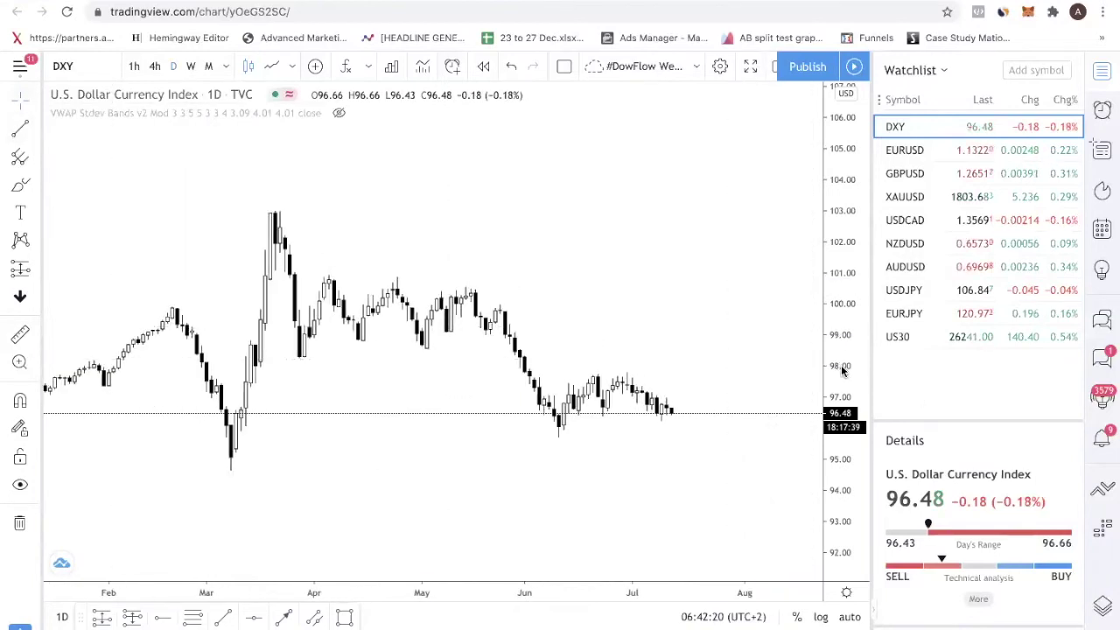
scroll(700, 368, up, 1)
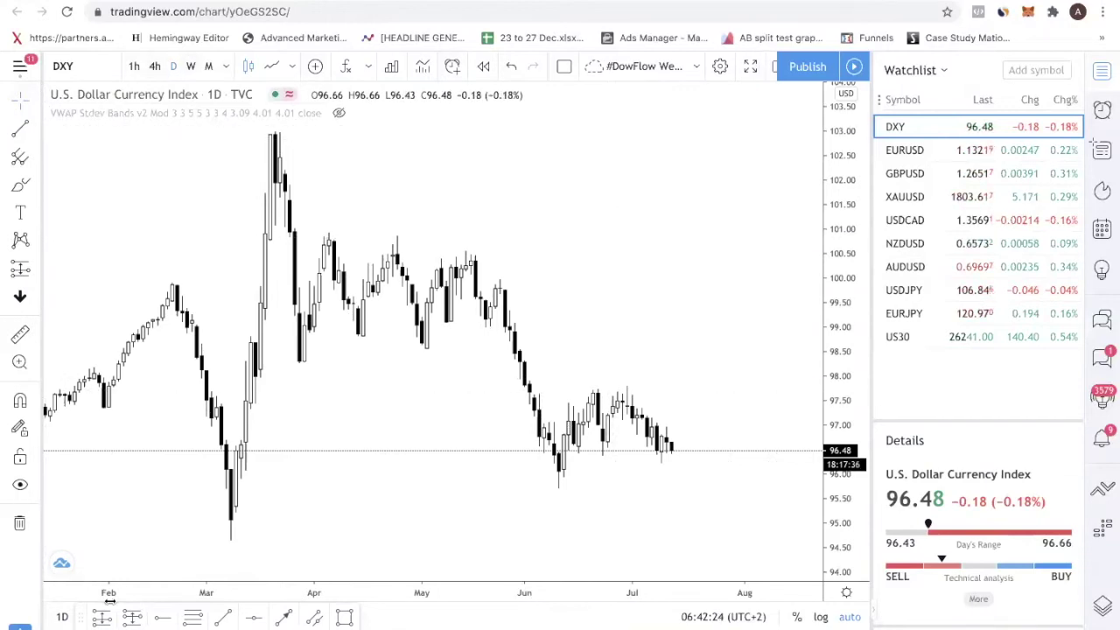
click(194, 619)
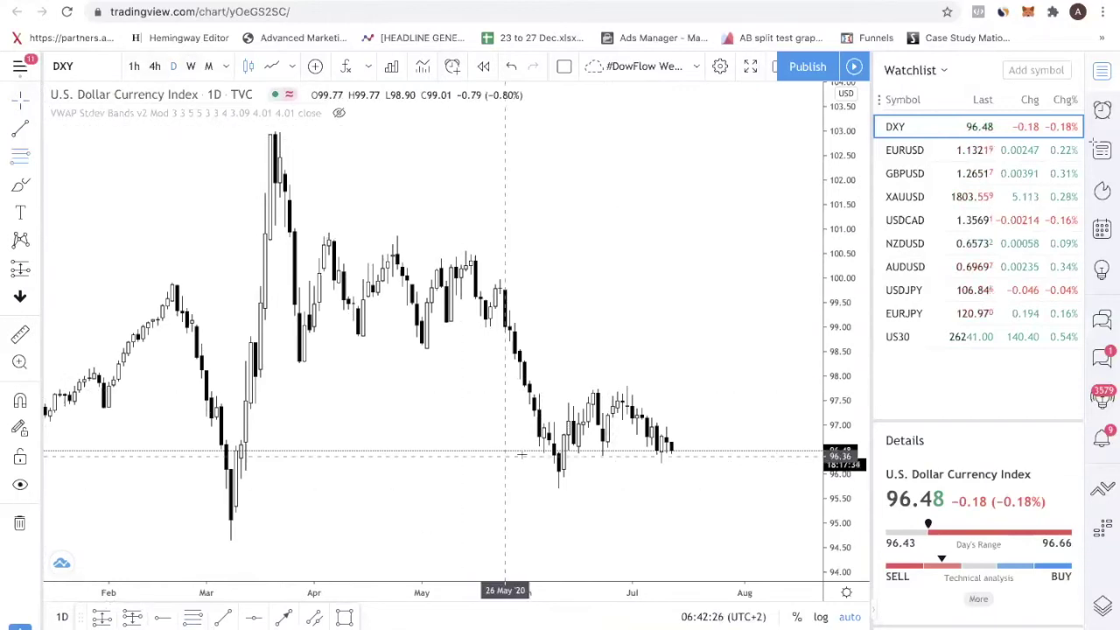
click(558, 488)
click(754, 384)
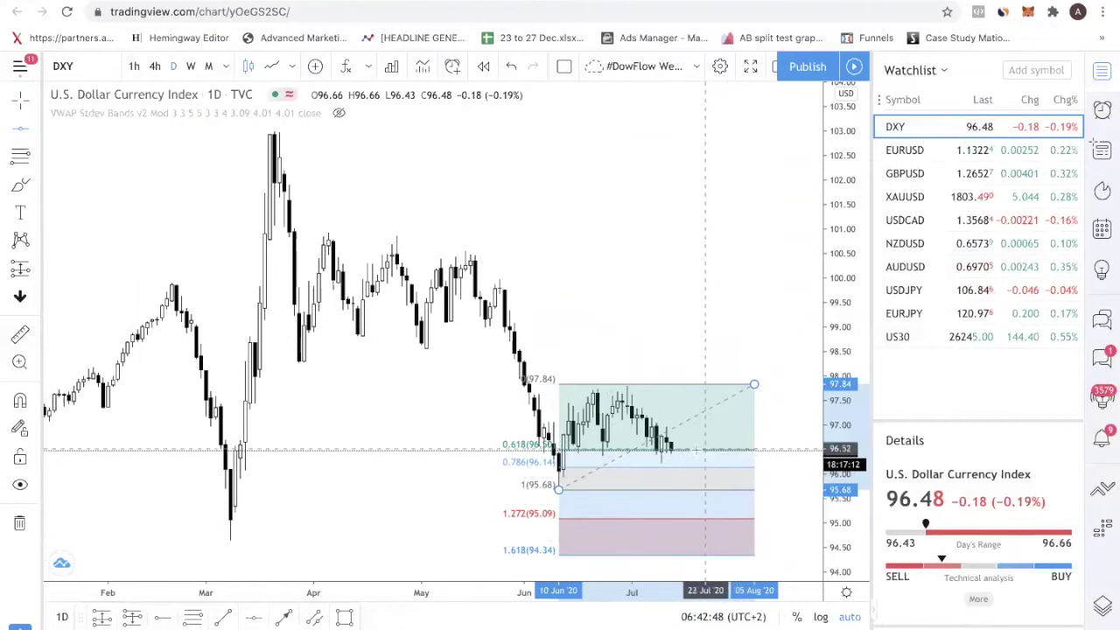
Step: Place a horizontal line at 96.50 and draw an arrow rising from it just after the latest candle to about 97.52
key(alt+h)
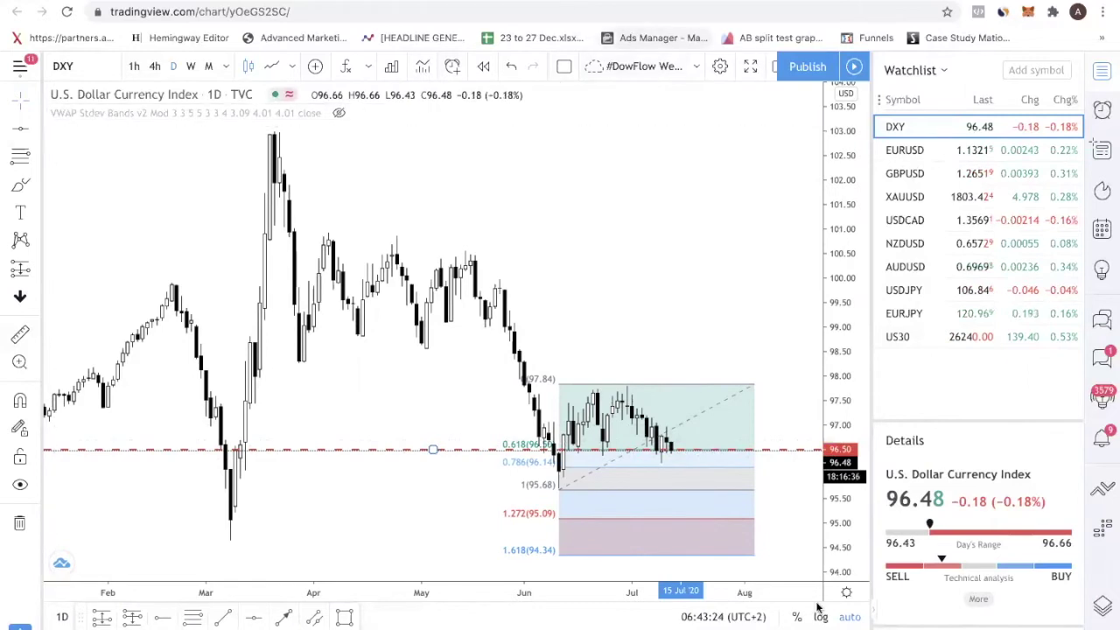
click(285, 618)
drag(685, 450, 715, 403)
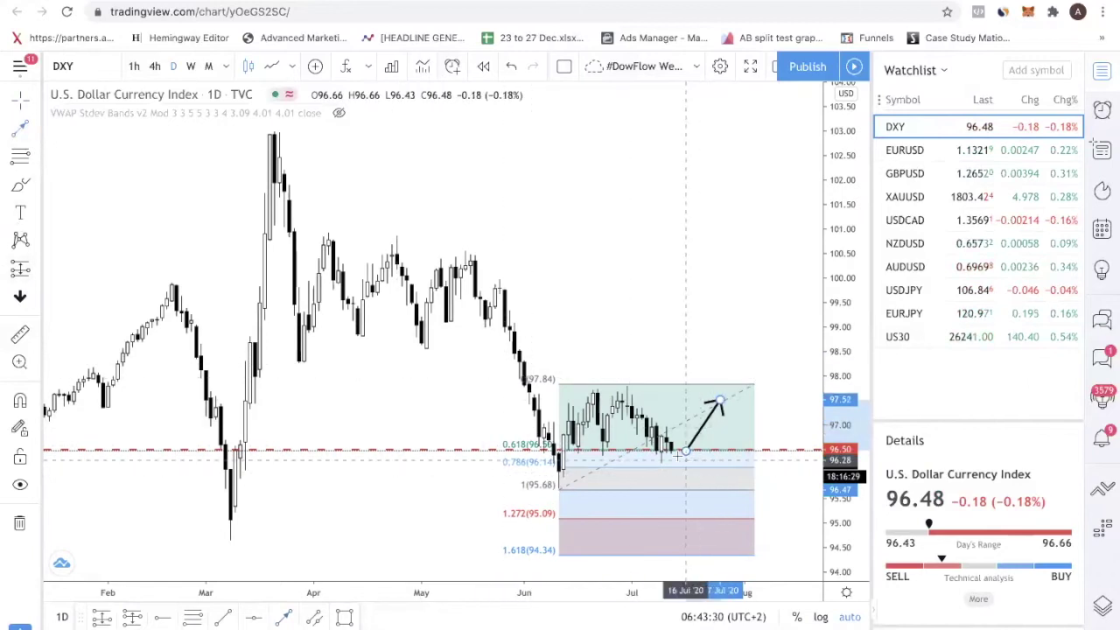
mouse_move(685, 453)
mouse_down()
mouse_move(694, 499)
mouse_move(691, 479)
mouse_up()
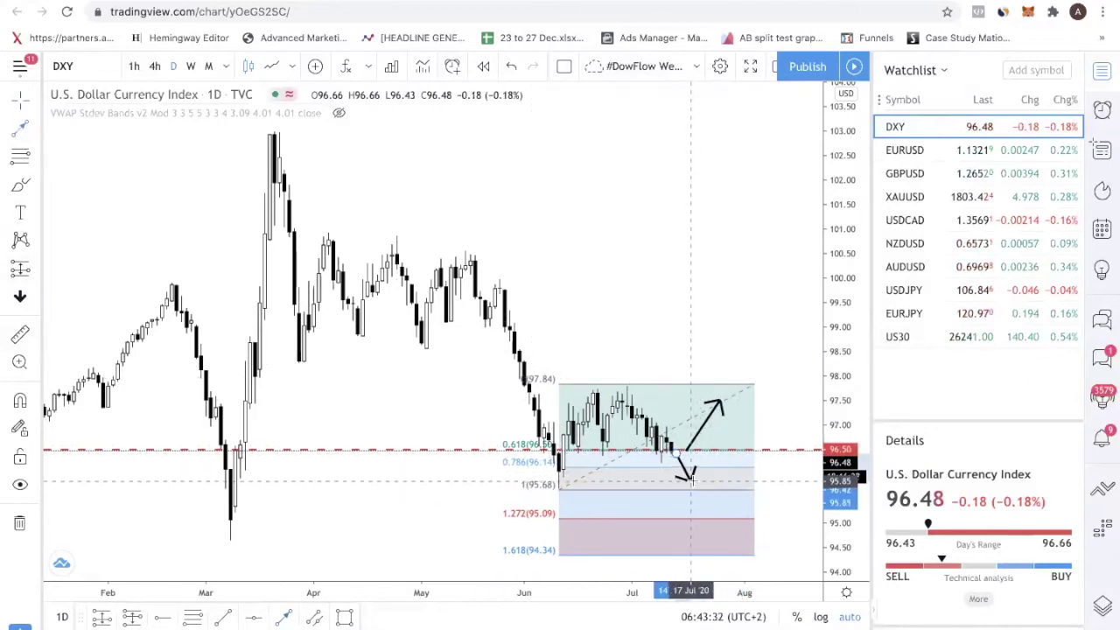
key(ctrl+z)
Step: Move the Fibonacci retracement's upper anchor to 97.80, in line with the swing high
scroll(523, 271, up, 3)
drag(523, 271, 592, 263)
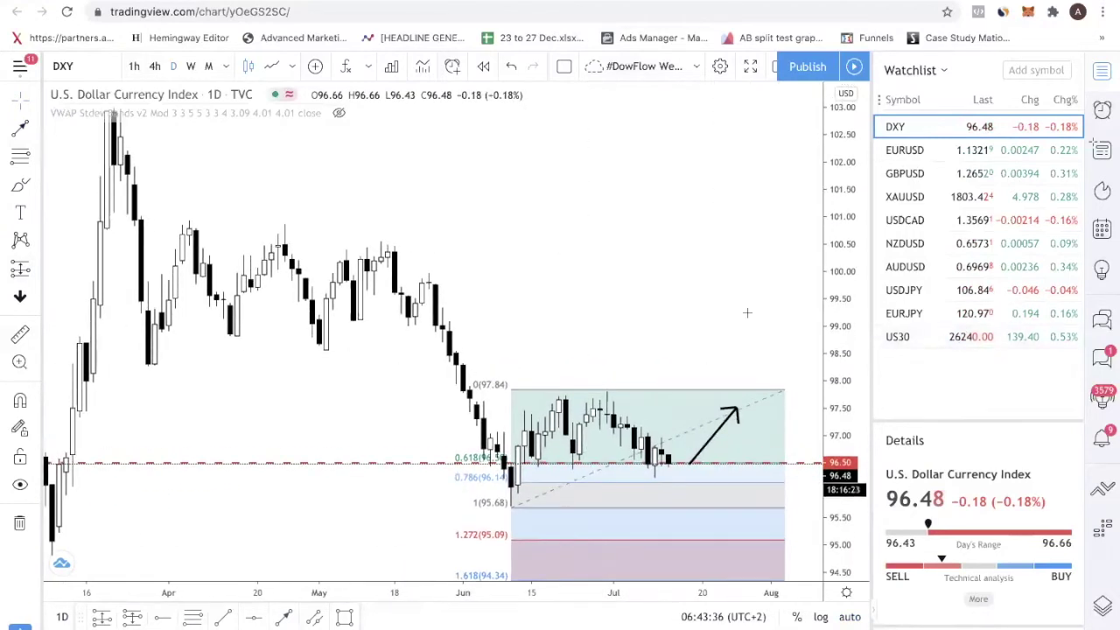
drag(747, 313, 710, 312)
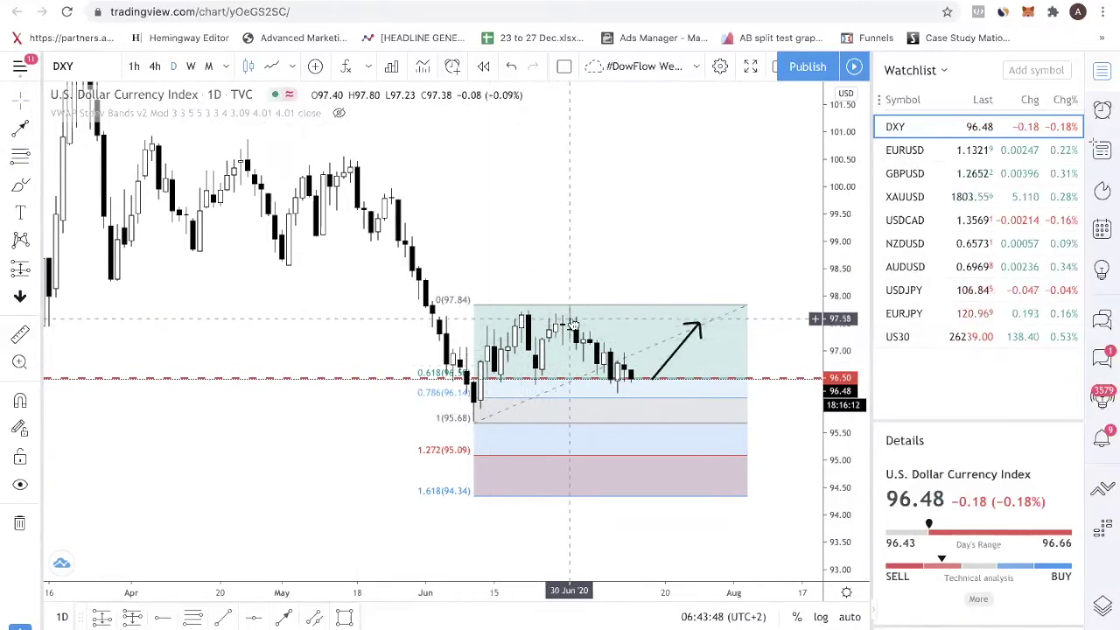
click(271, 65)
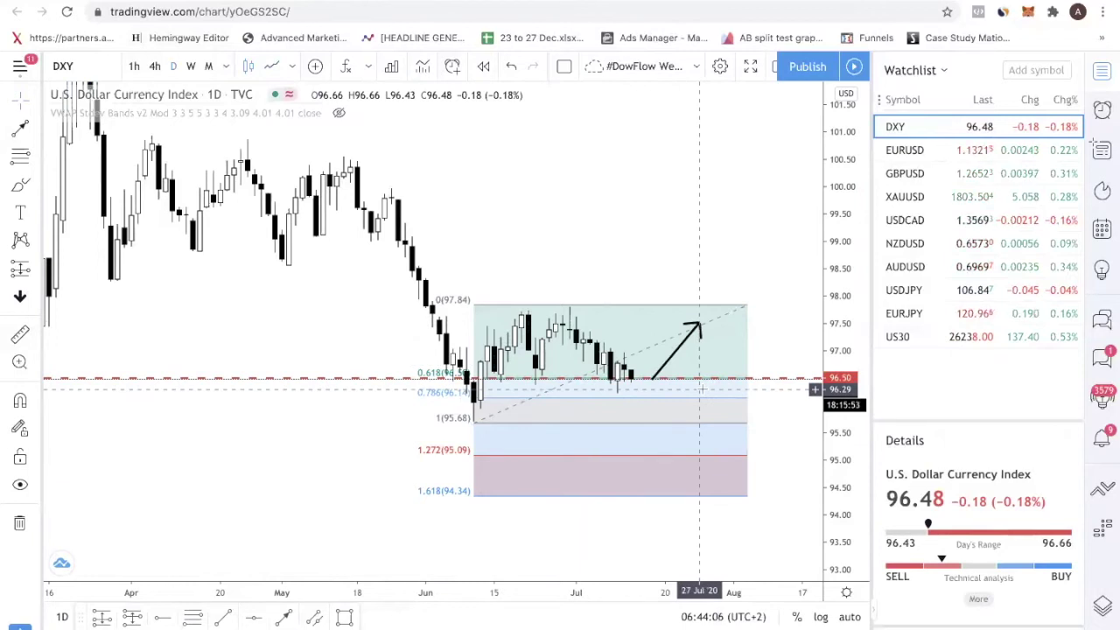
scroll(679, 399, down, 4)
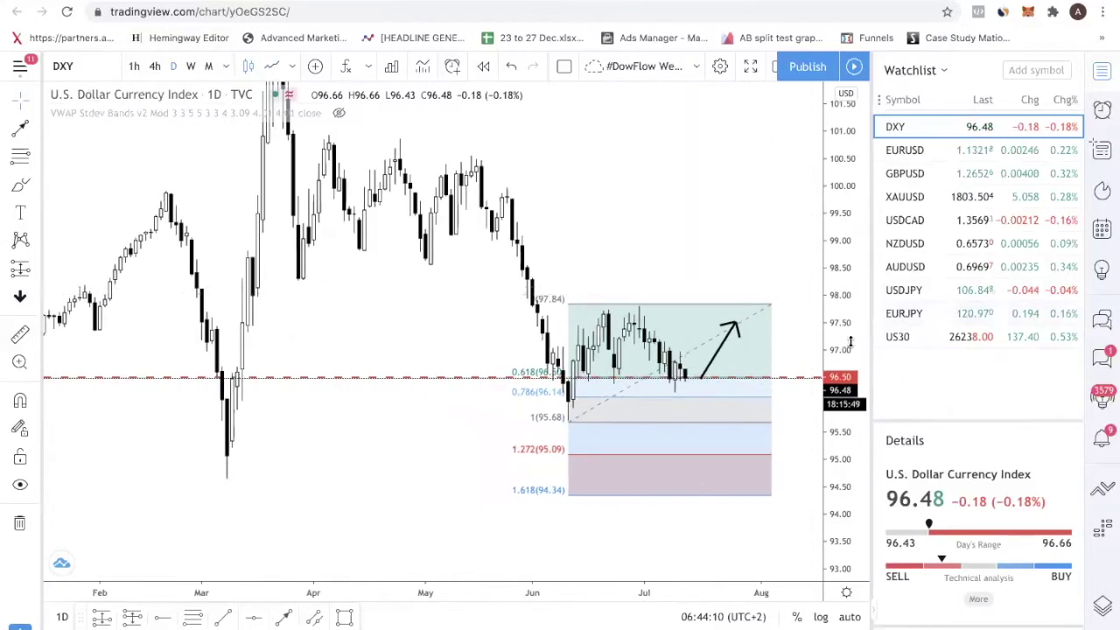
drag(726, 216, 688, 206)
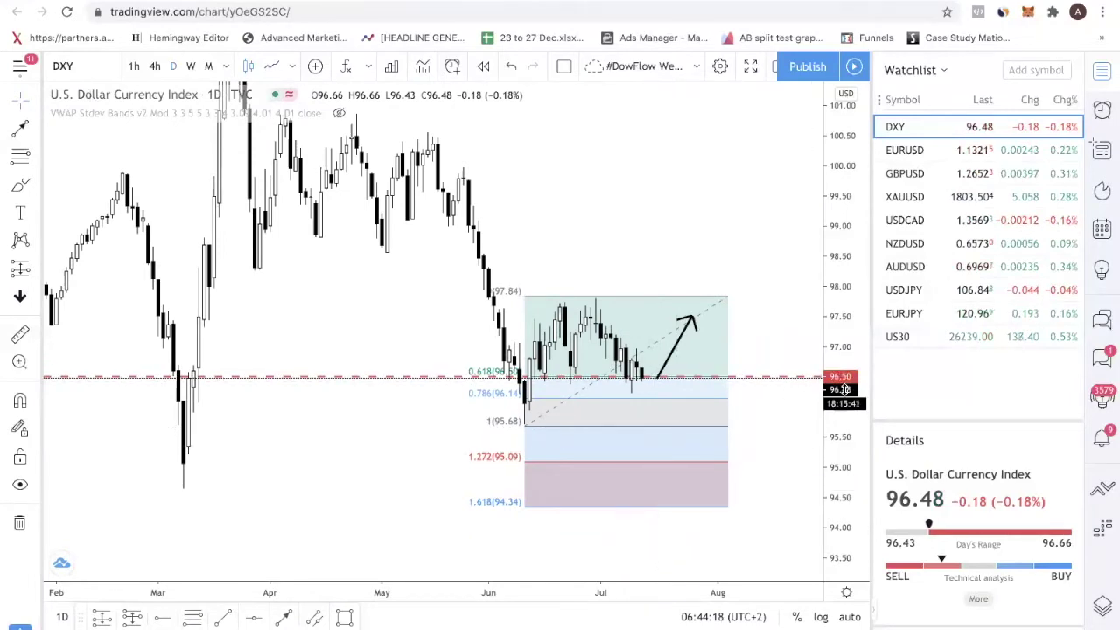
drag(727, 297, 732, 298)
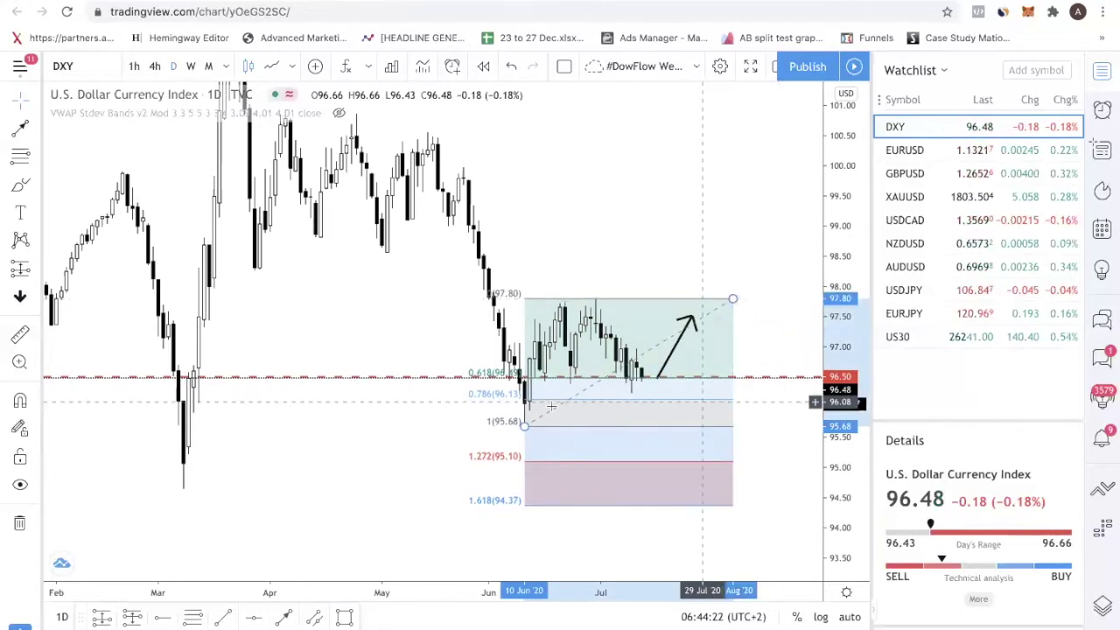
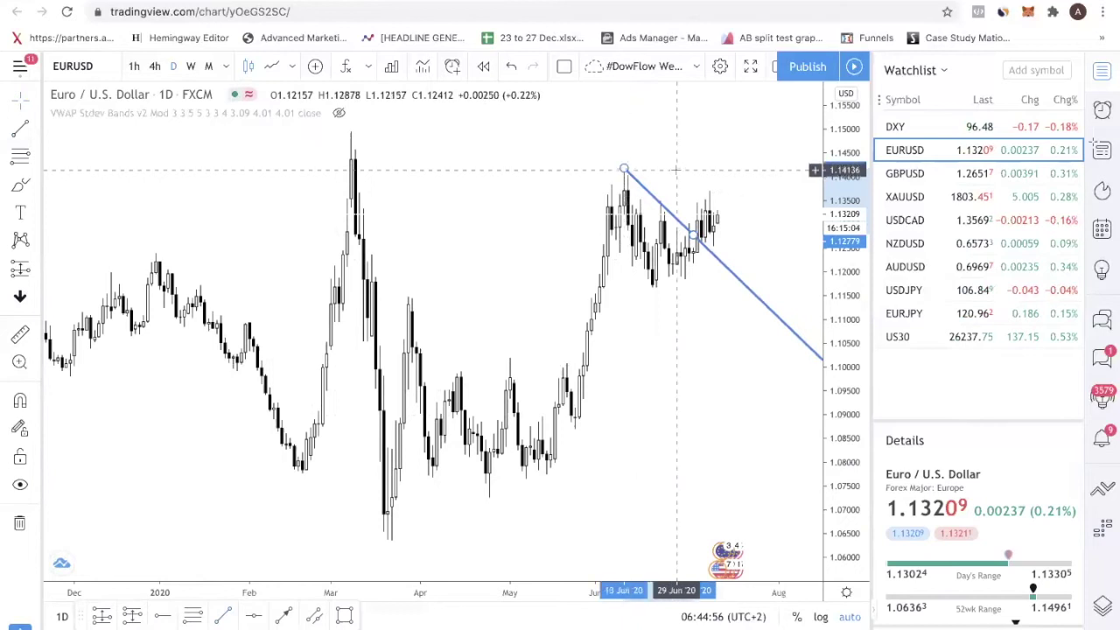
Step: Run the EURUSD trend line from the 10 Jun high through 07 Jul at about 1.12681, and place a horizontal ray at 1.13479
click(700, 239)
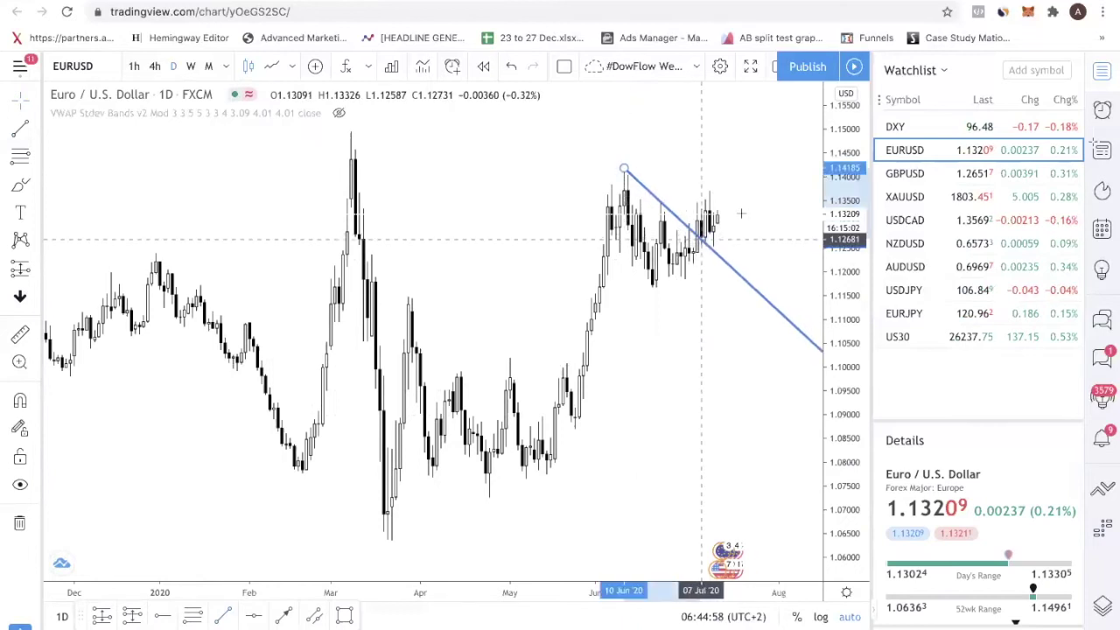
scroll(741, 213, right, 5)
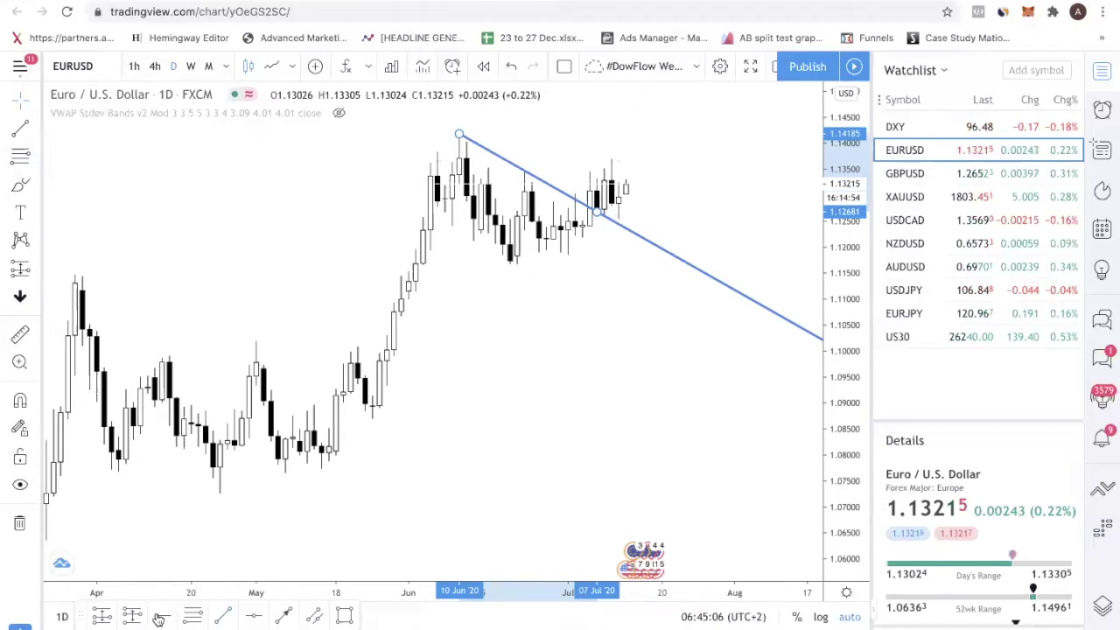
click(516, 173)
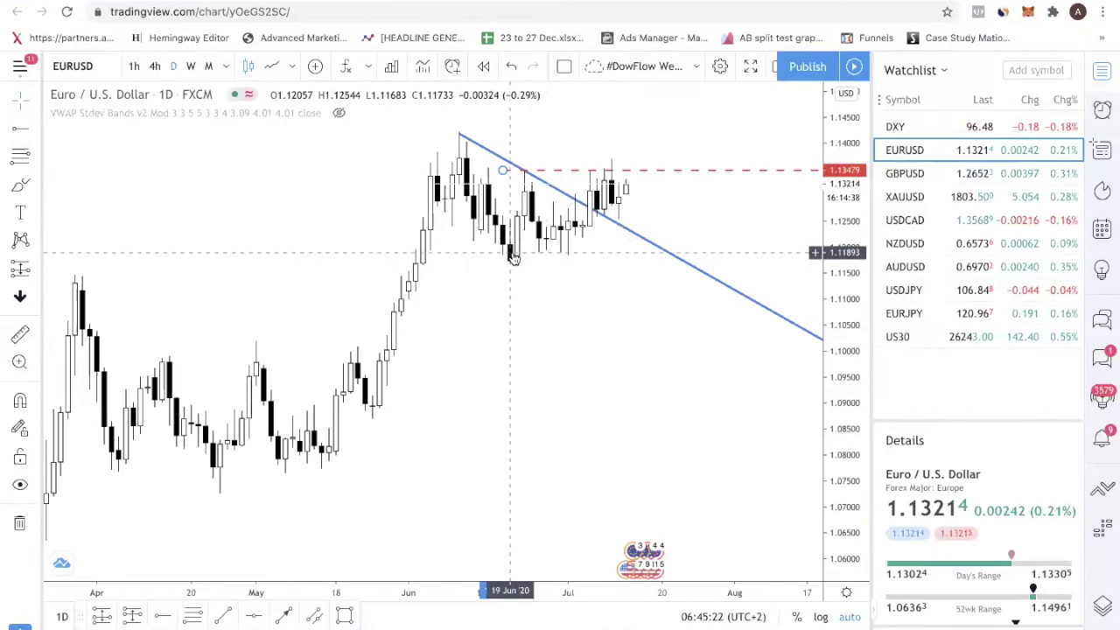
Step: Display EURUSD as a line chart and mark its three successive June lows with small rectangles, the last spanning 24 Jun to 01 Jul
click(273, 70)
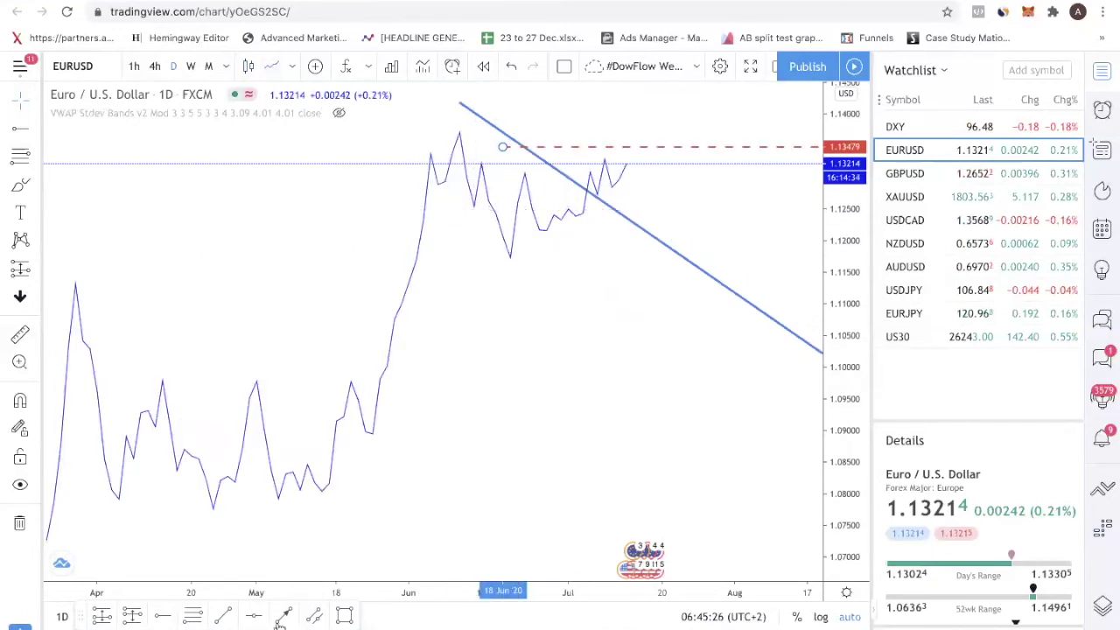
click(344, 617)
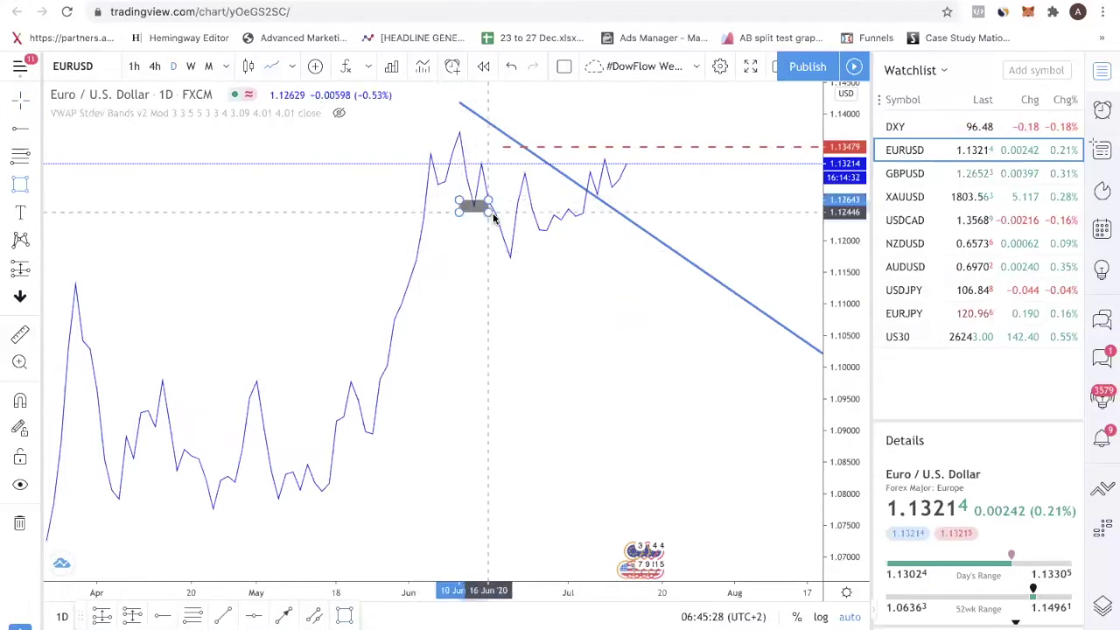
click(484, 215)
click(344, 616)
click(495, 252)
click(518, 262)
click(344, 617)
click(532, 221)
click(568, 232)
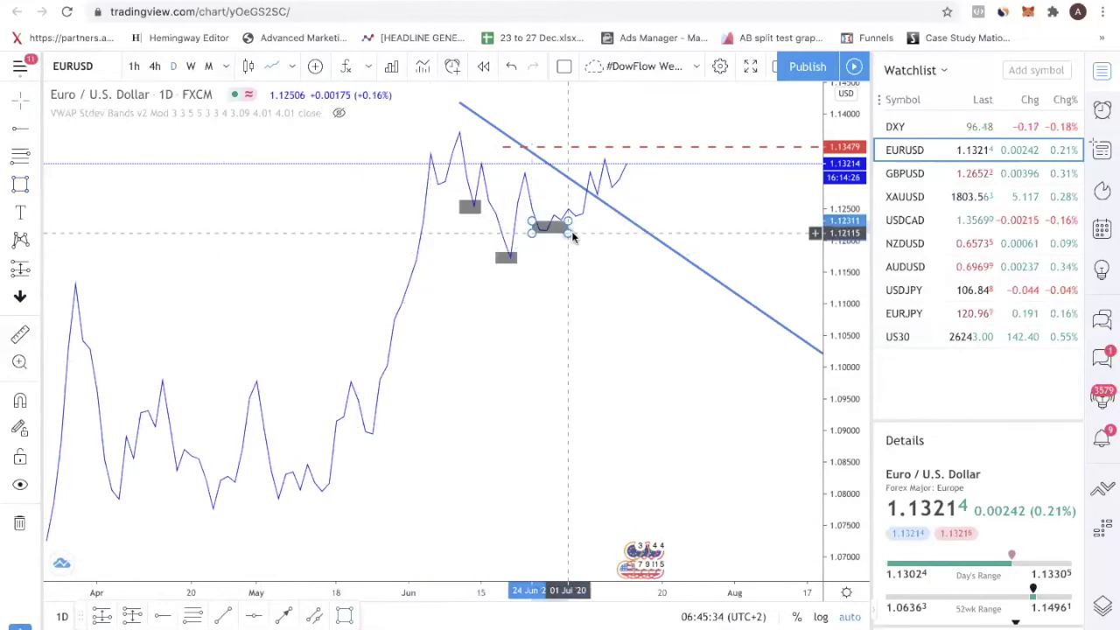
Step: Return EURUSD to candlesticks and switch it to the 4-hour timeframe, showing price from late May to mid-July
click(248, 68)
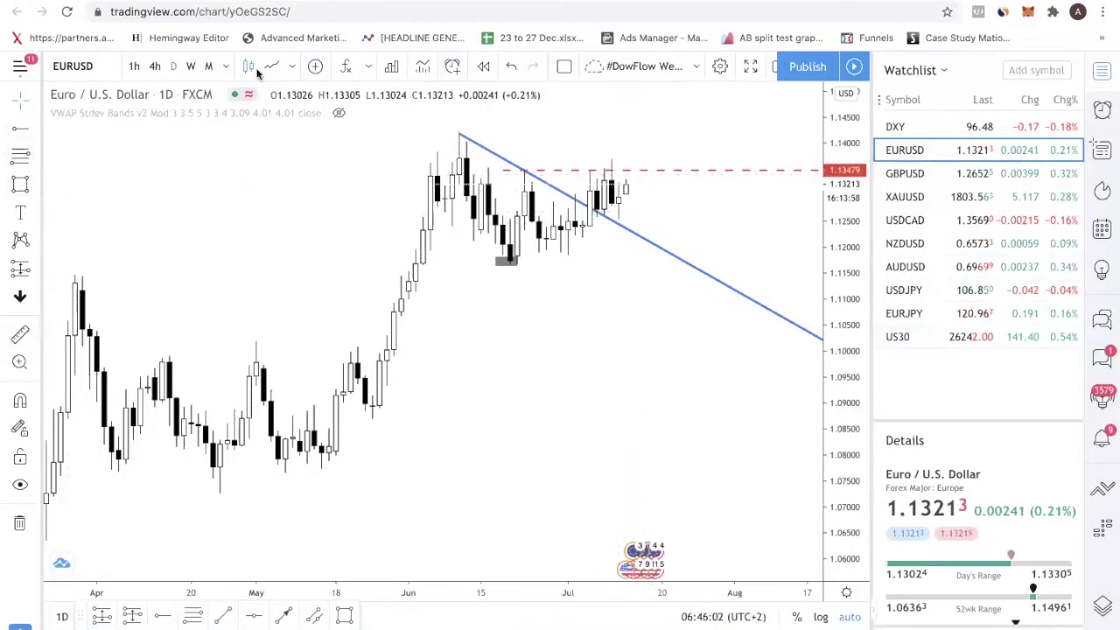
click(154, 67)
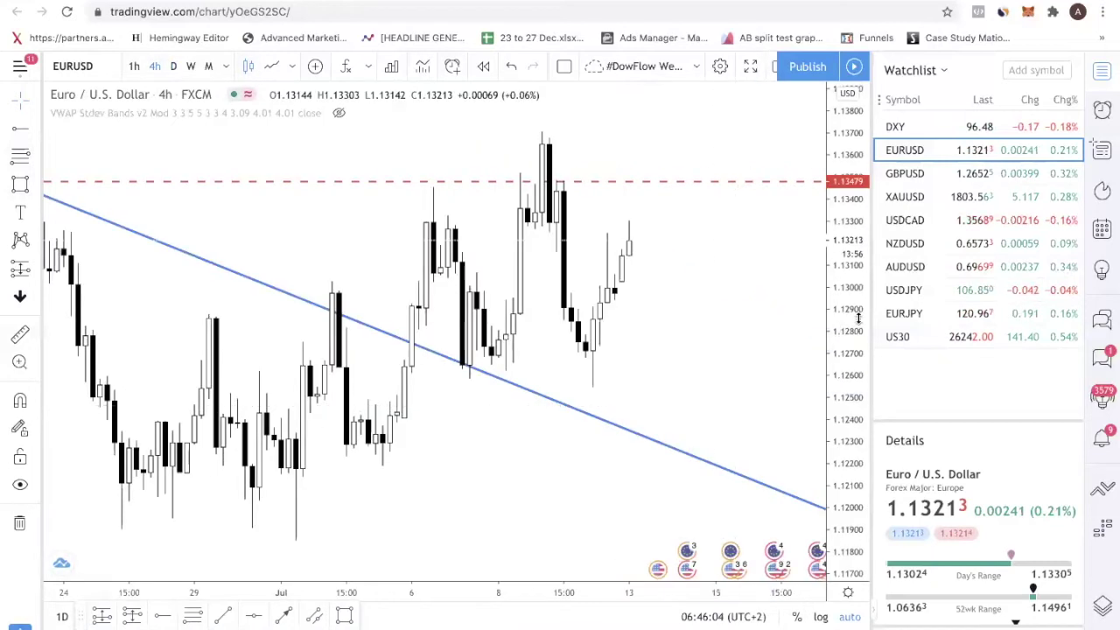
scroll(823, 331, down, 6)
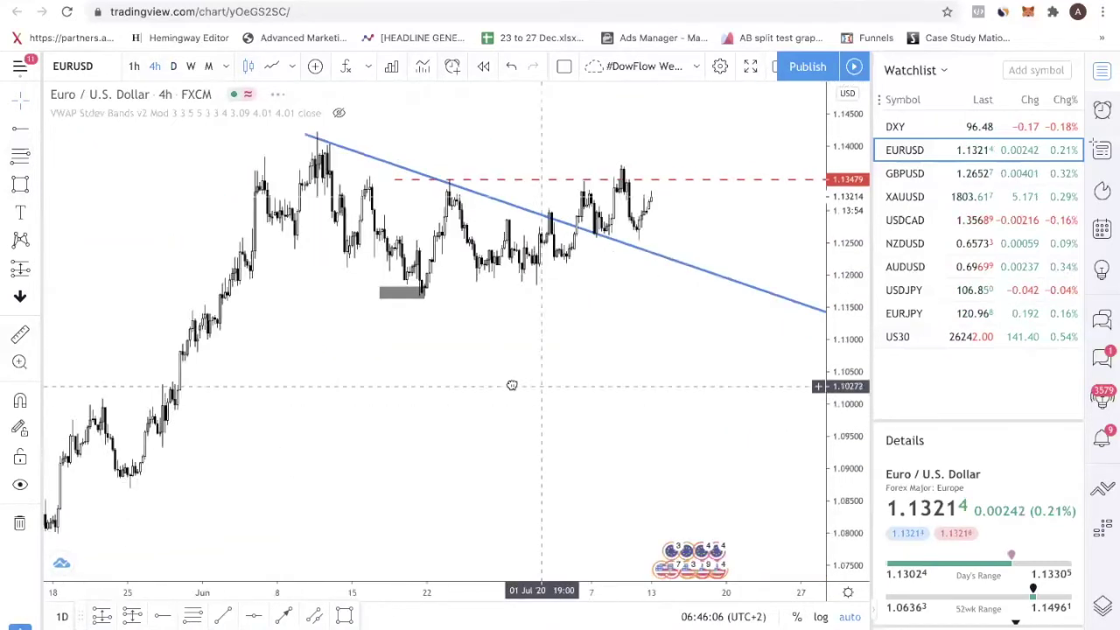
click(19, 184)
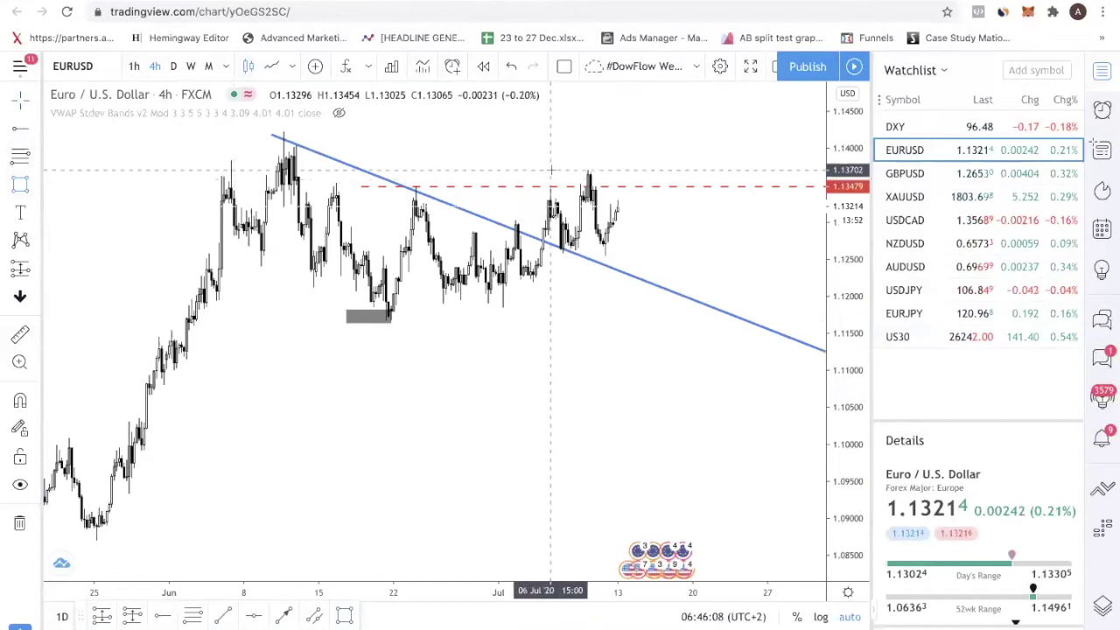
click(549, 170)
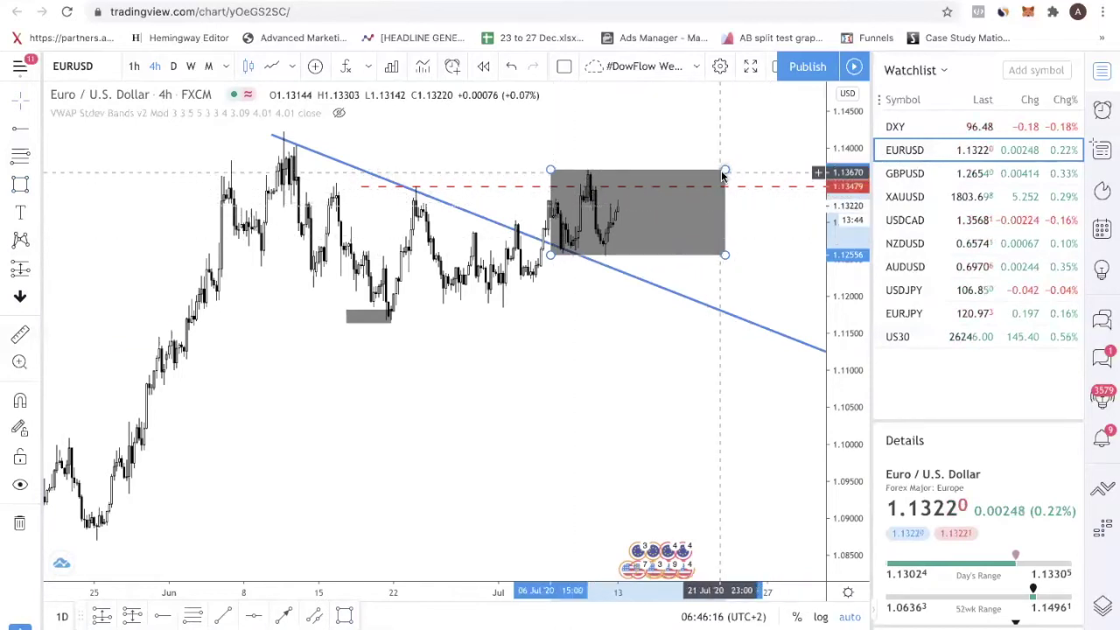
key(Delete)
Step: Box the two July highs around the 1.13479 ray with small rectangles and discard a third one beside the latest candle
click(18, 186)
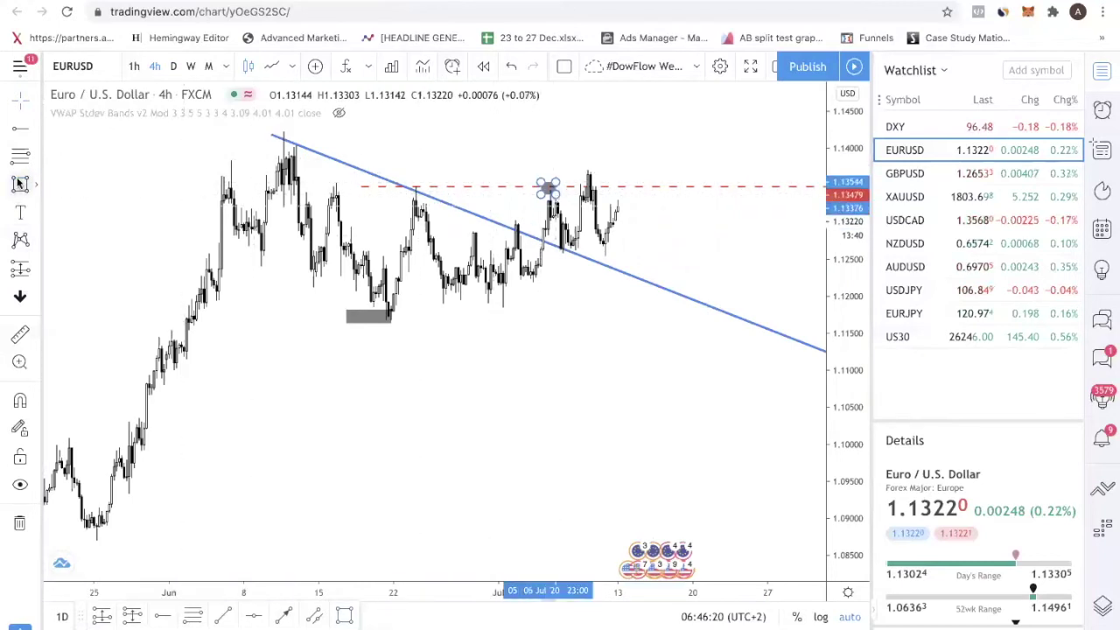
mouse_move(600, 166)
mouse_down()
mouse_move(581, 184)
mouse_move(645, 206)
mouse_up()
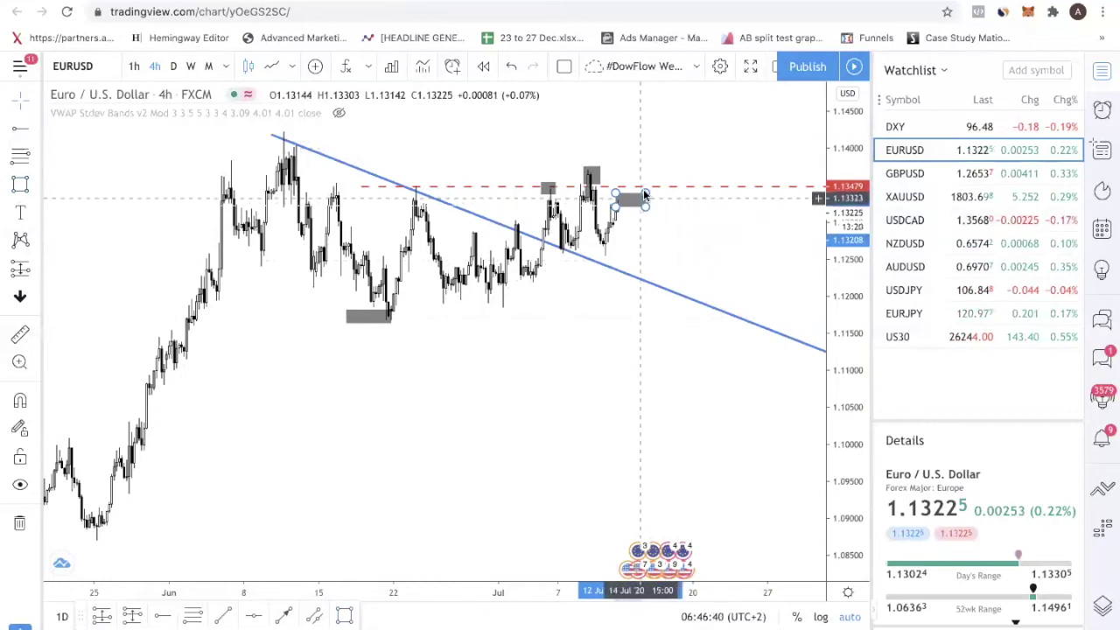
key(Delete)
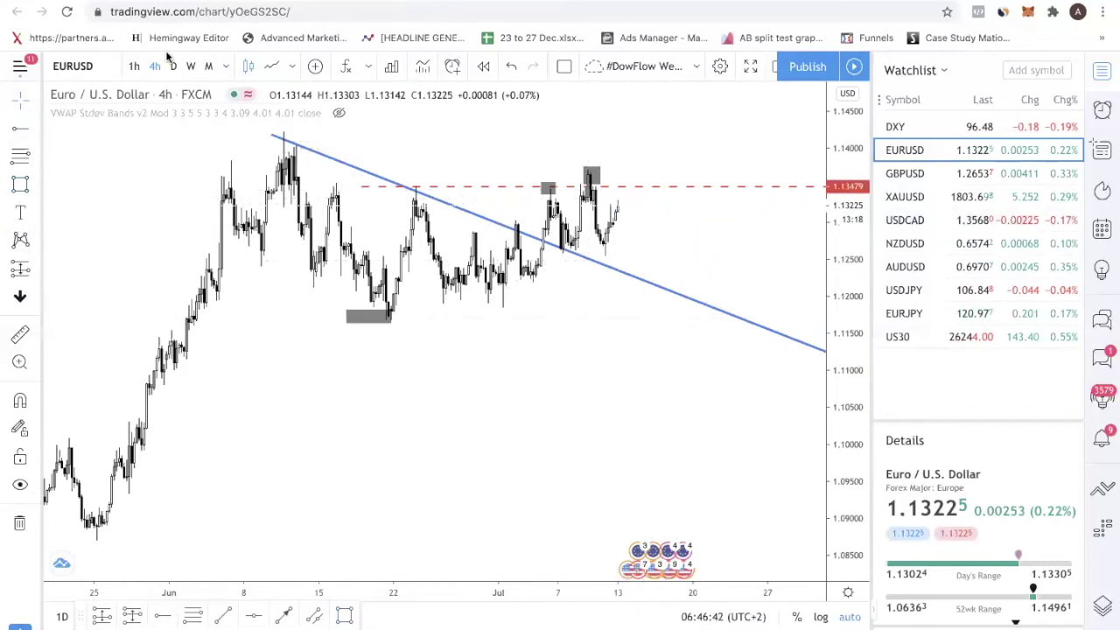
Step: Return EURUSD to the daily timeframe and place a horizontal ray at 1.12550 starting from 27 May
key(1)
key(d)
key(Return)
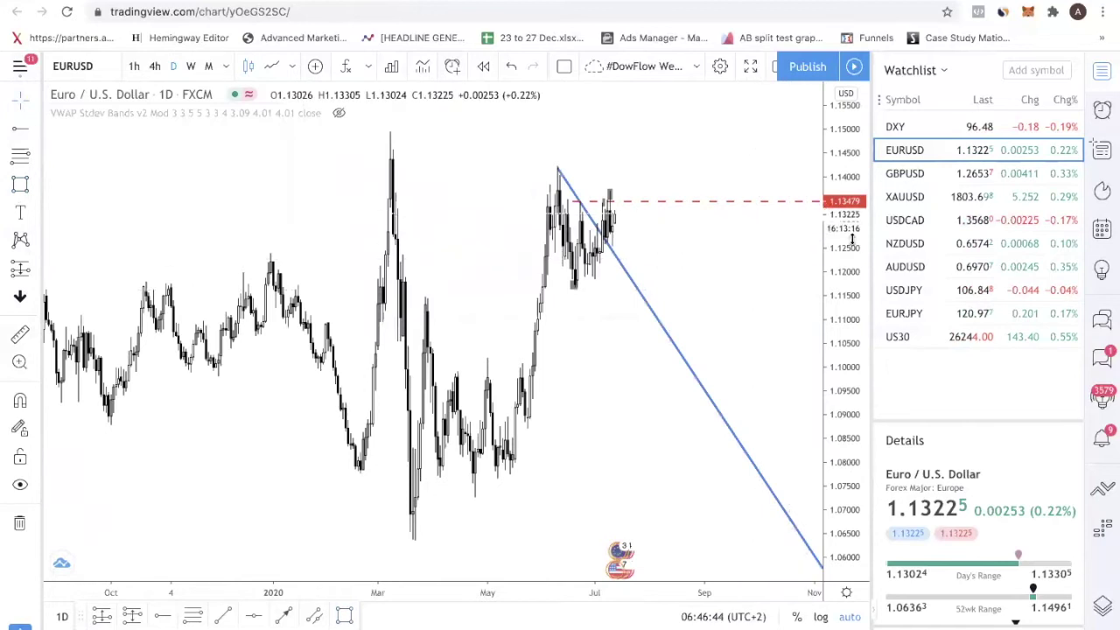
scroll(815, 235, up, 3)
drag(815, 234, 524, 252)
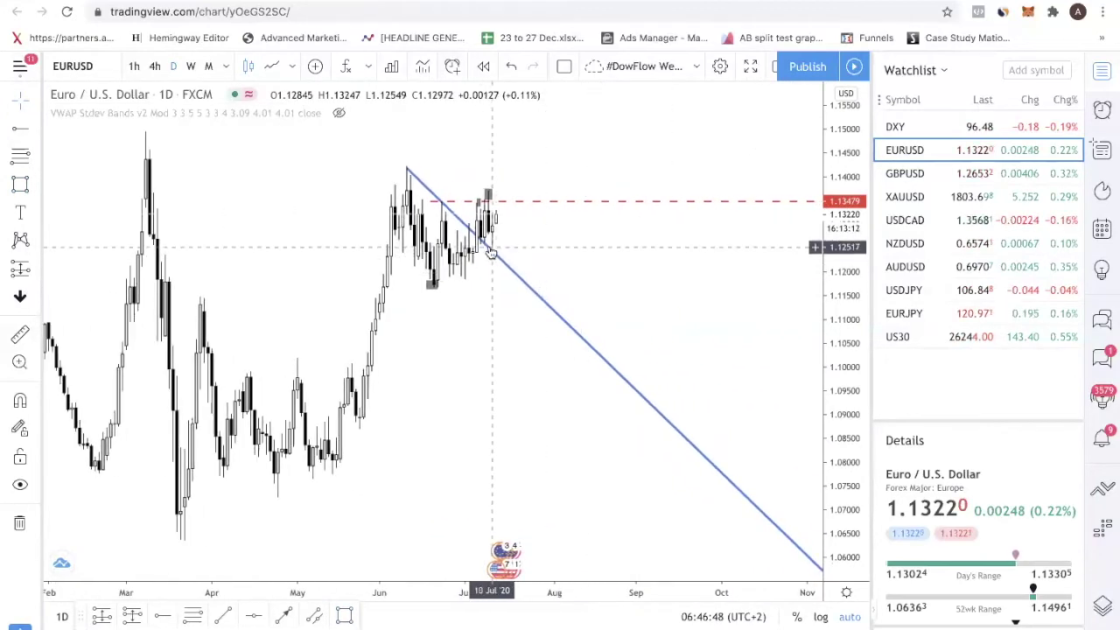
click(21, 130)
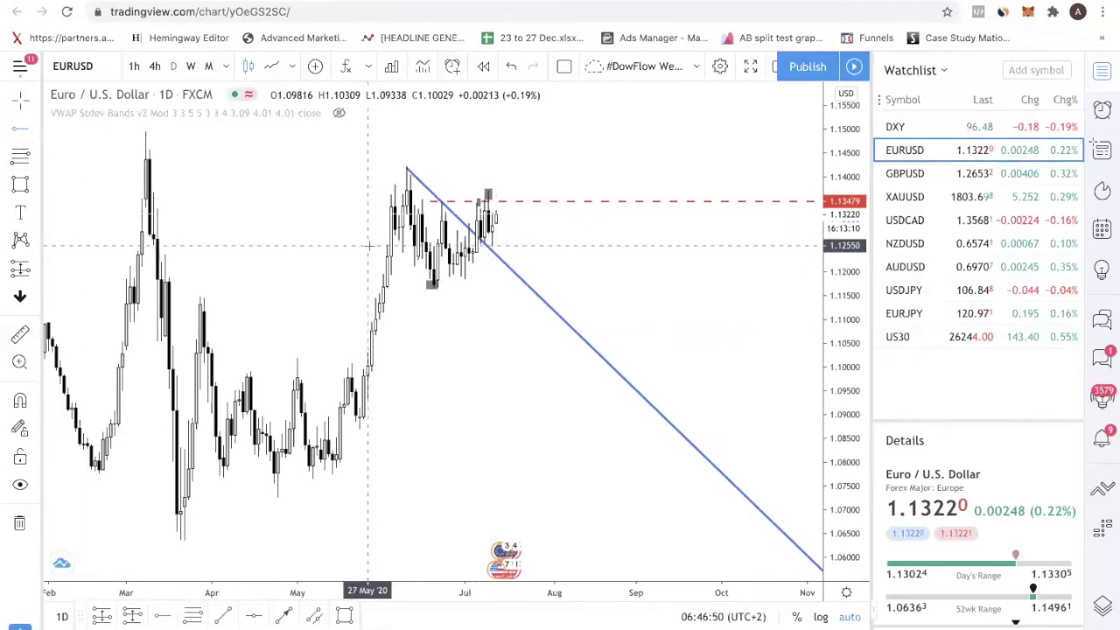
click(367, 245)
Step: Remove the small rectangles from the two July highs on the EURUSD daily chart
scroll(475, 332, up, 2)
drag(475, 333, 829, 398)
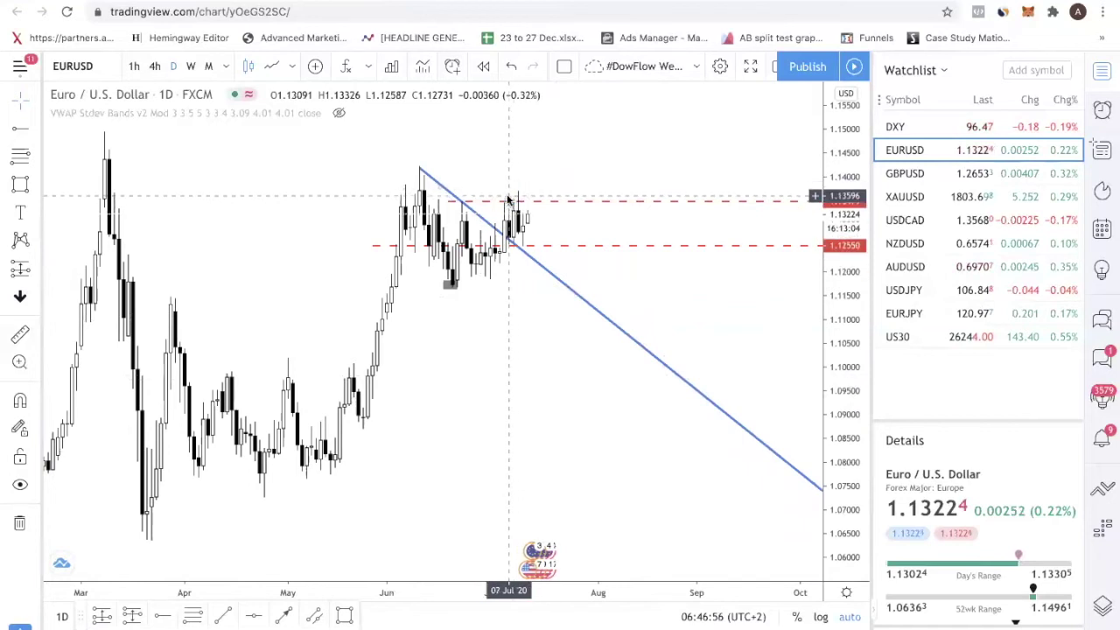
drag(508, 200, 717, 410)
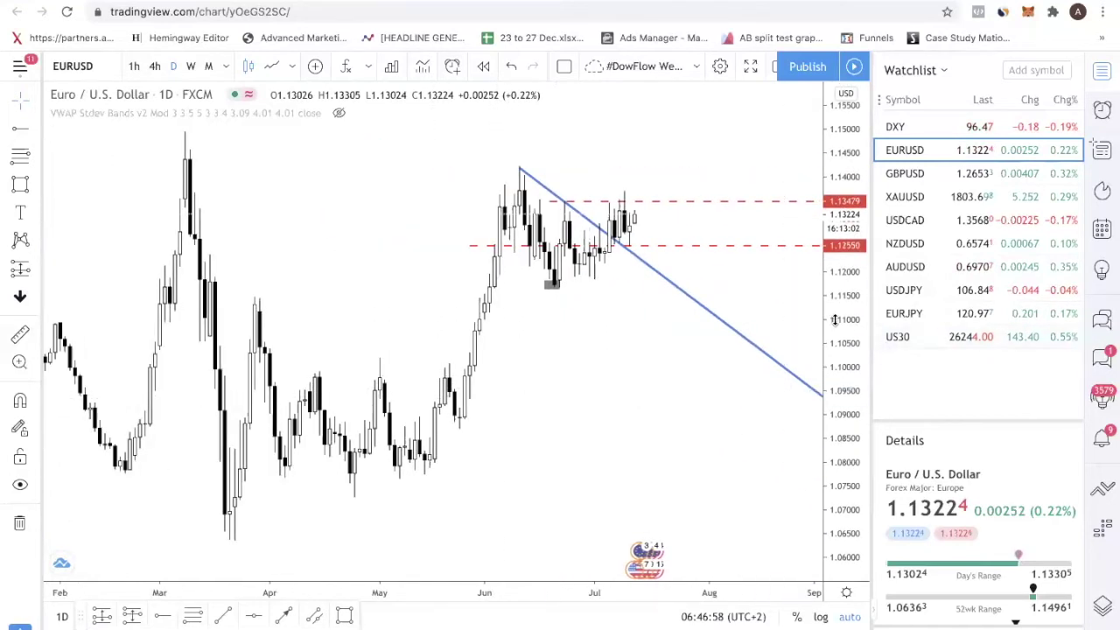
Step: Draw an arrow rising from the 1.13479 ray just after the latest candle to about 1.14669
drag(639, 319, 468, 243)
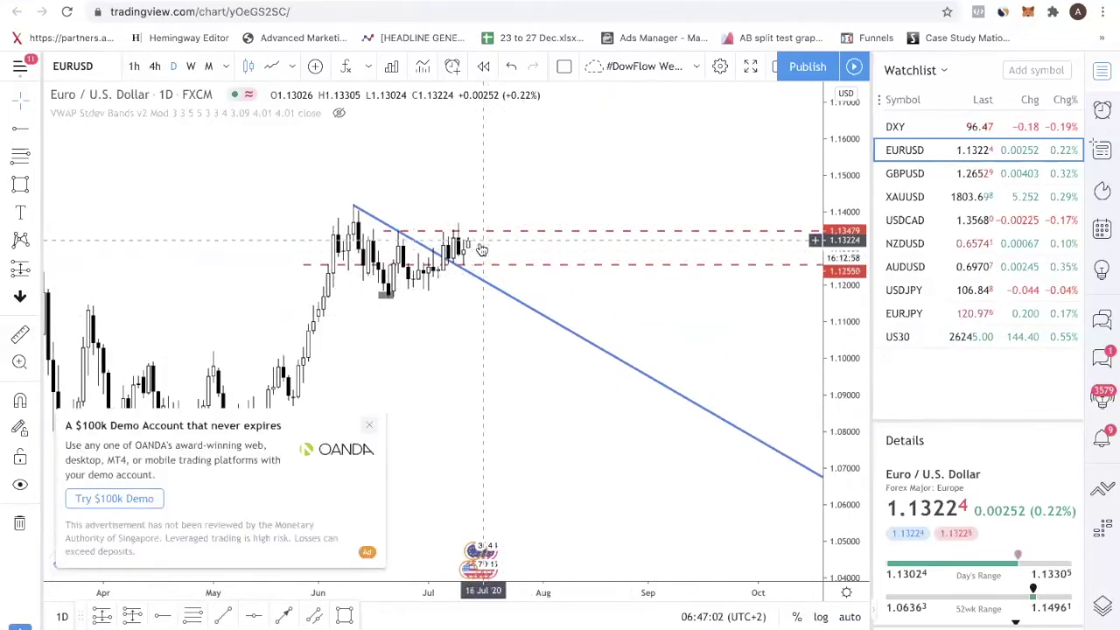
drag(478, 246, 477, 251)
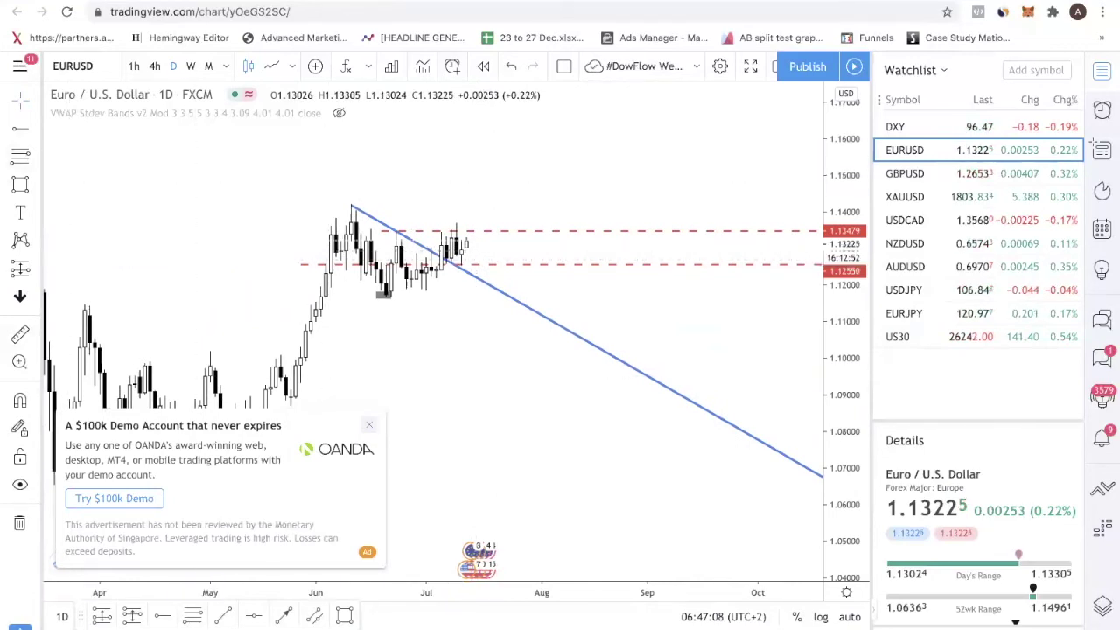
click(283, 618)
click(491, 231)
click(504, 189)
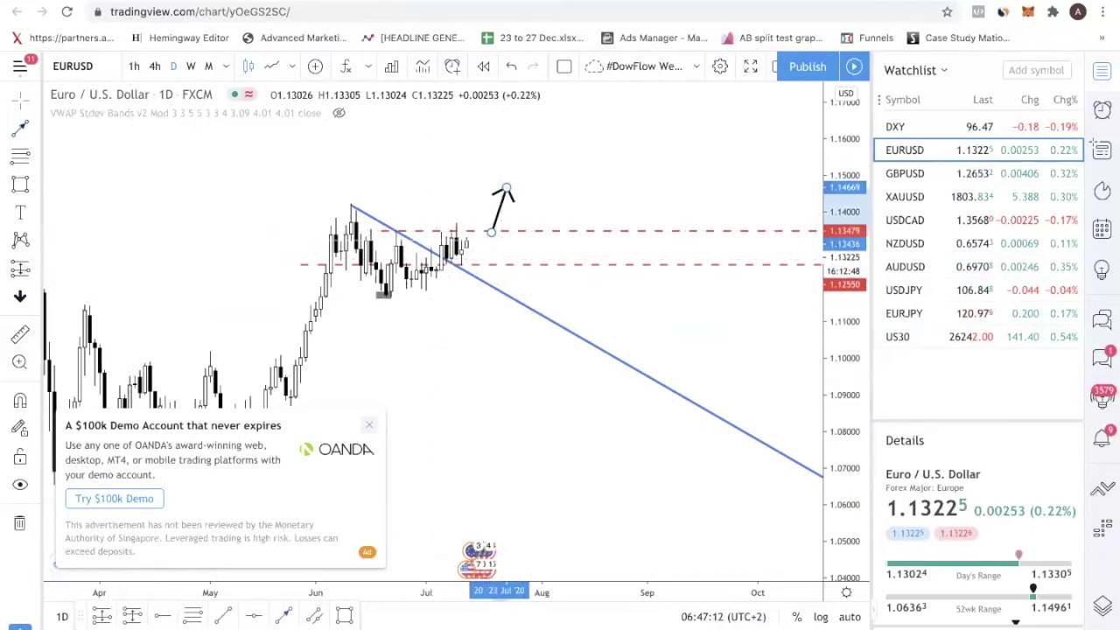
Step: Draw an arrow falling from the 1.12550 ray to about 1.11460 and place a horizontal line at 1.11758 along the June low
click(284, 617)
click(477, 265)
click(480, 302)
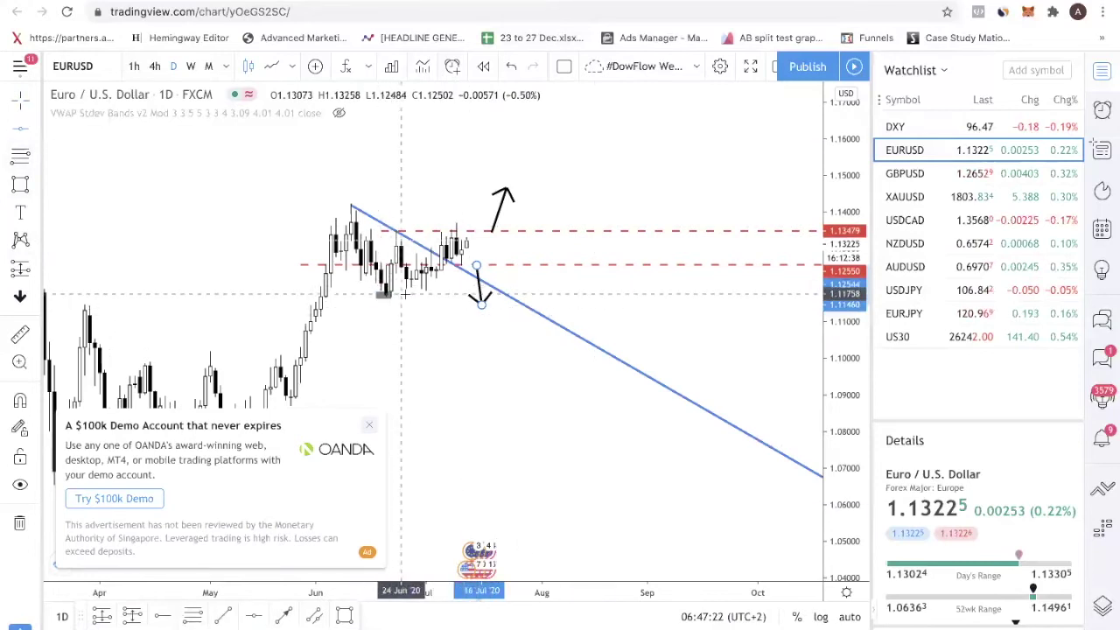
click(501, 269)
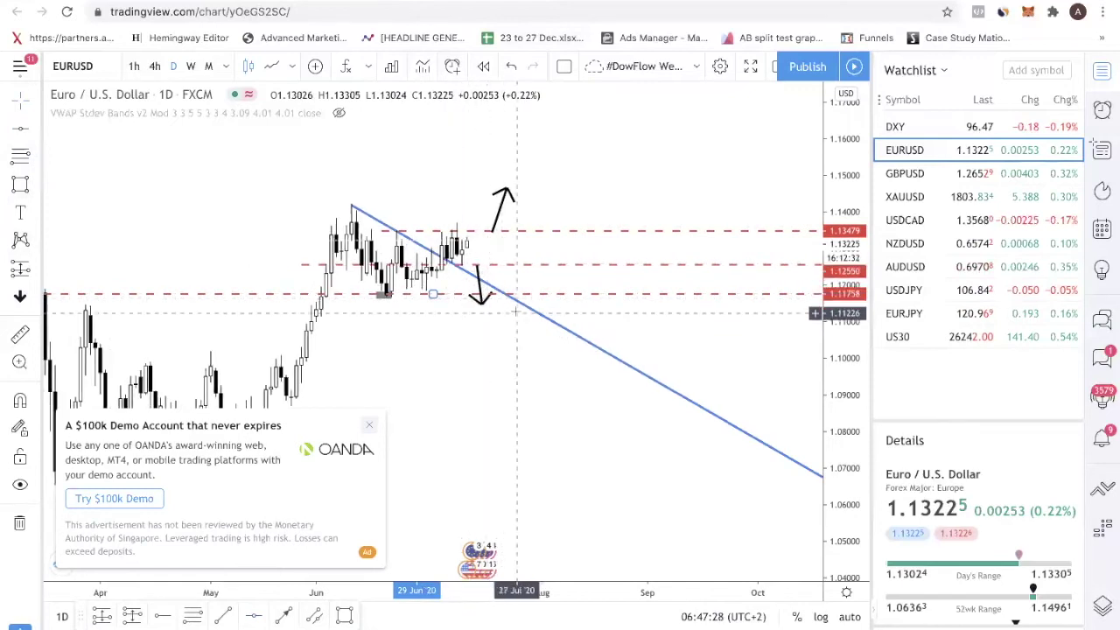
scroll(610, 305, down, 3)
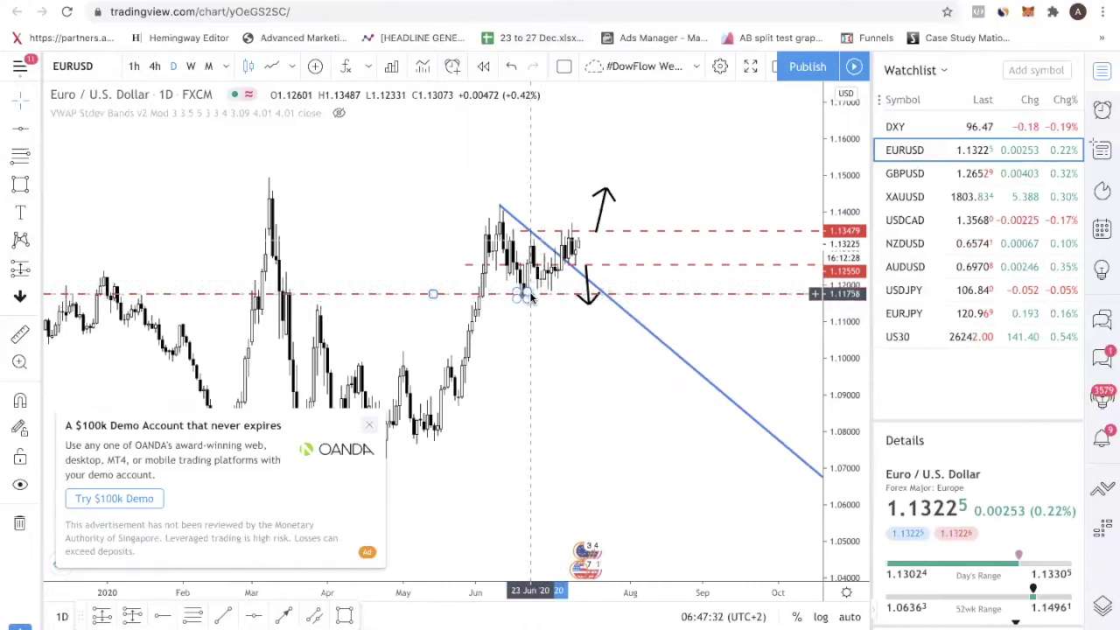
Step: Switch to the GBPUSD daily chart and dismiss the OANDA advertisement
click(982, 175)
scroll(537, 368, up, 3)
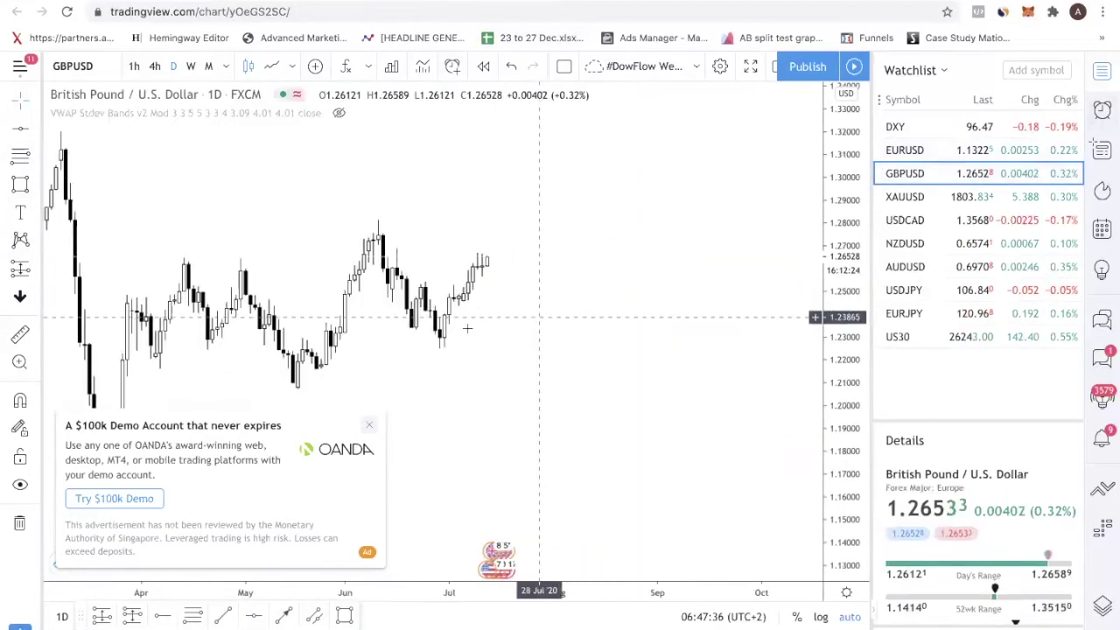
click(368, 425)
Step: Place a horizontal line at 1.26855 and draw a Fibonacci retracement from the 10 Jun high at 1.28125 down to about 1.22473
scroll(586, 436, up, 3)
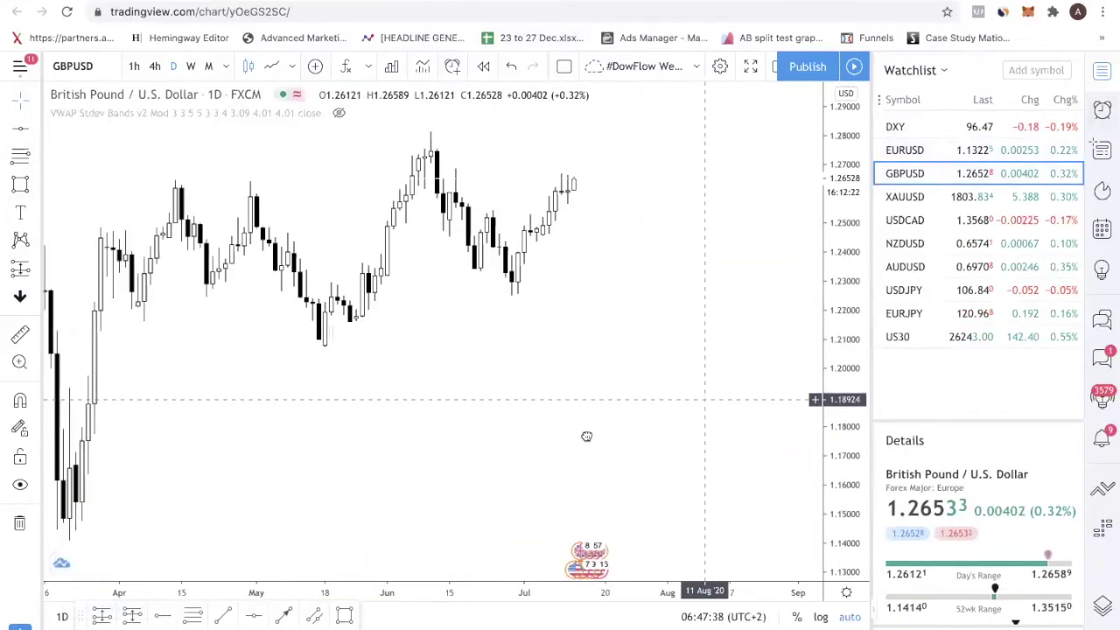
scroll(552, 378, down, 3)
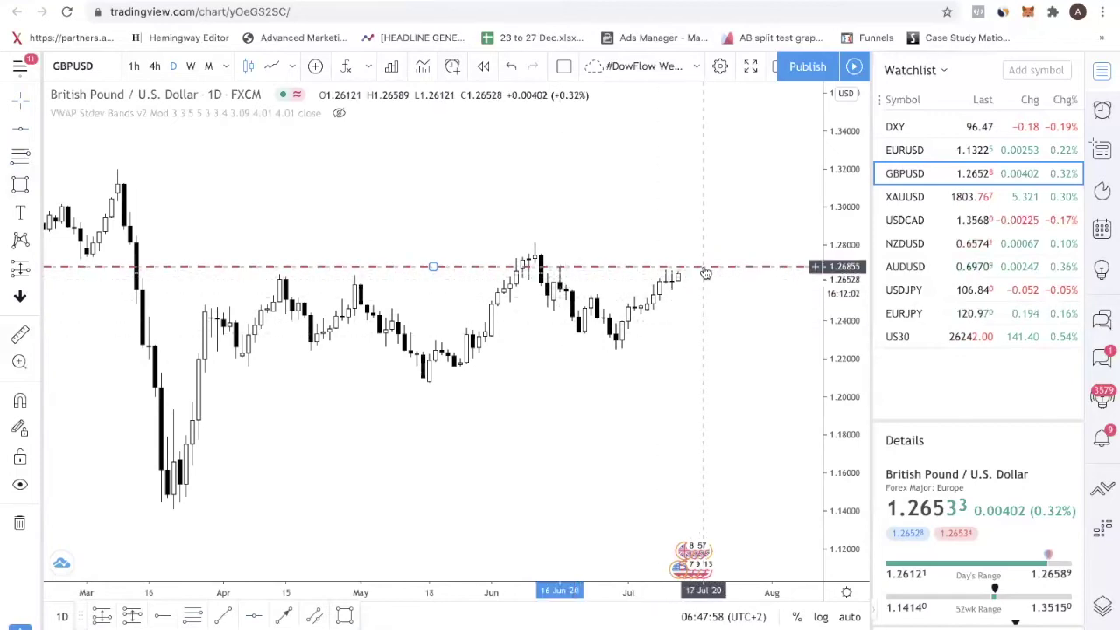
click(536, 242)
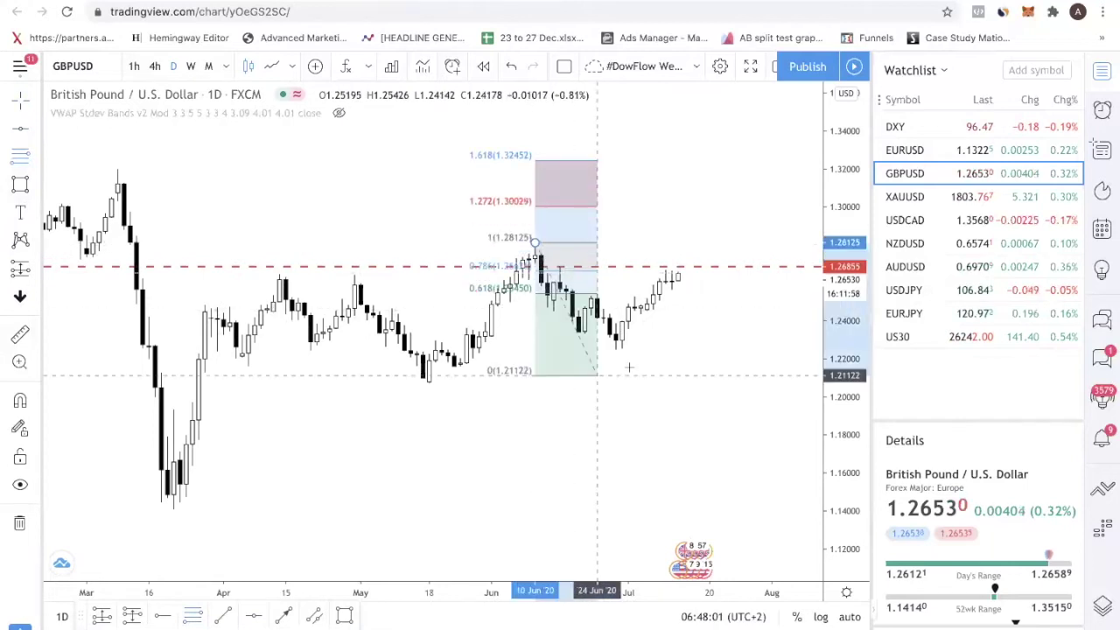
click(729, 349)
Step: Examine the latest GBPUSD candles against the 1.26855 line, the Fibonacci levels and the earlier price swings
scroll(726, 350, up, 3)
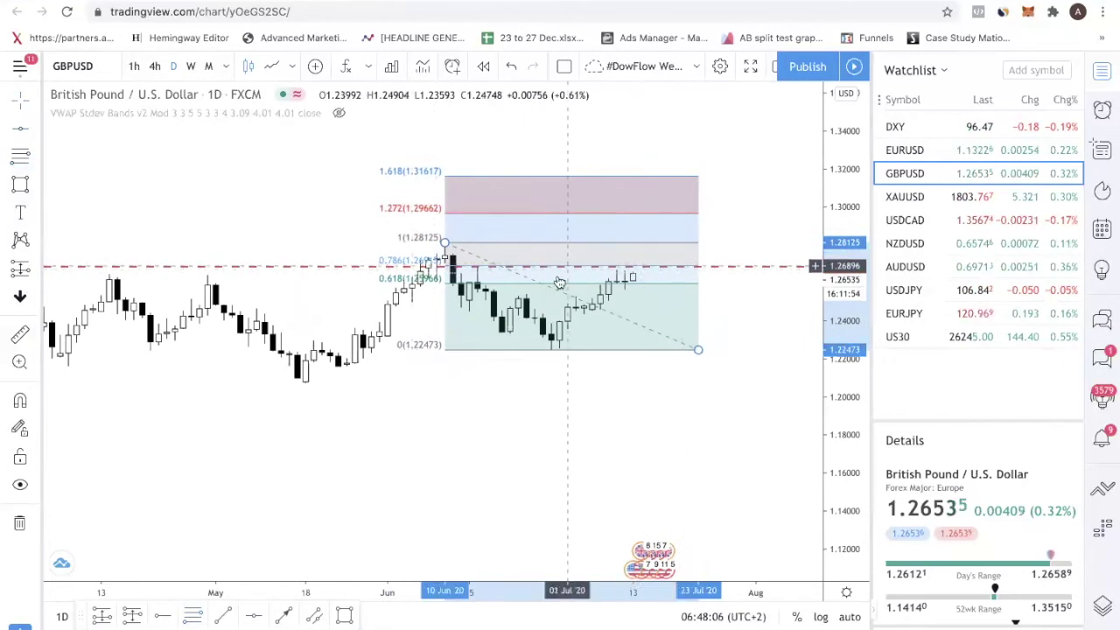
double_click(840, 328)
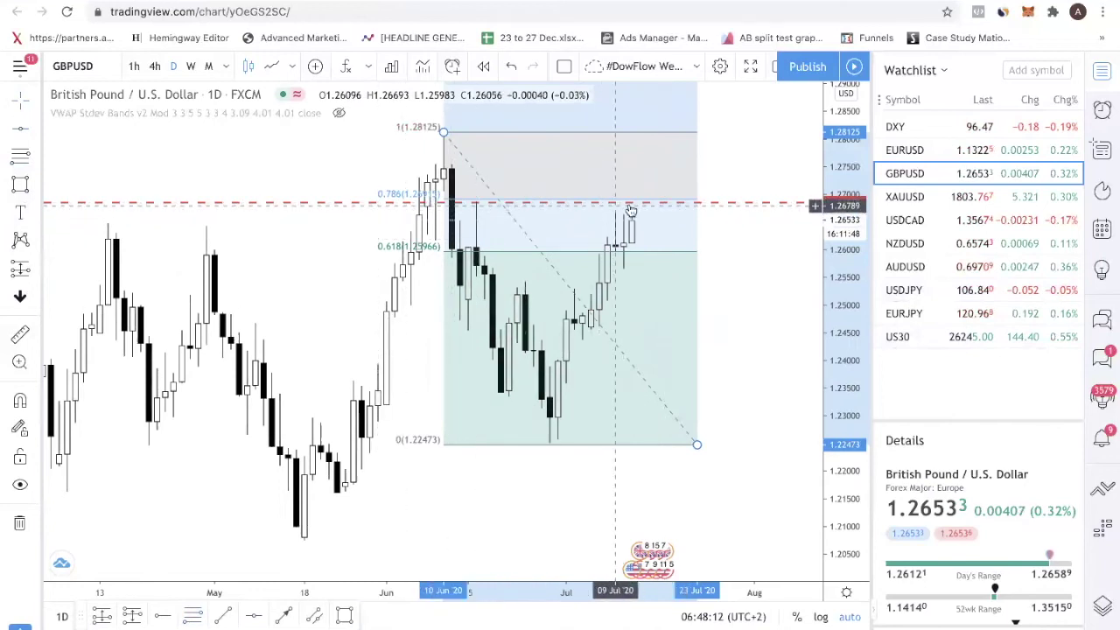
scroll(840, 278, down, 2)
drag(838, 321, 679, 218)
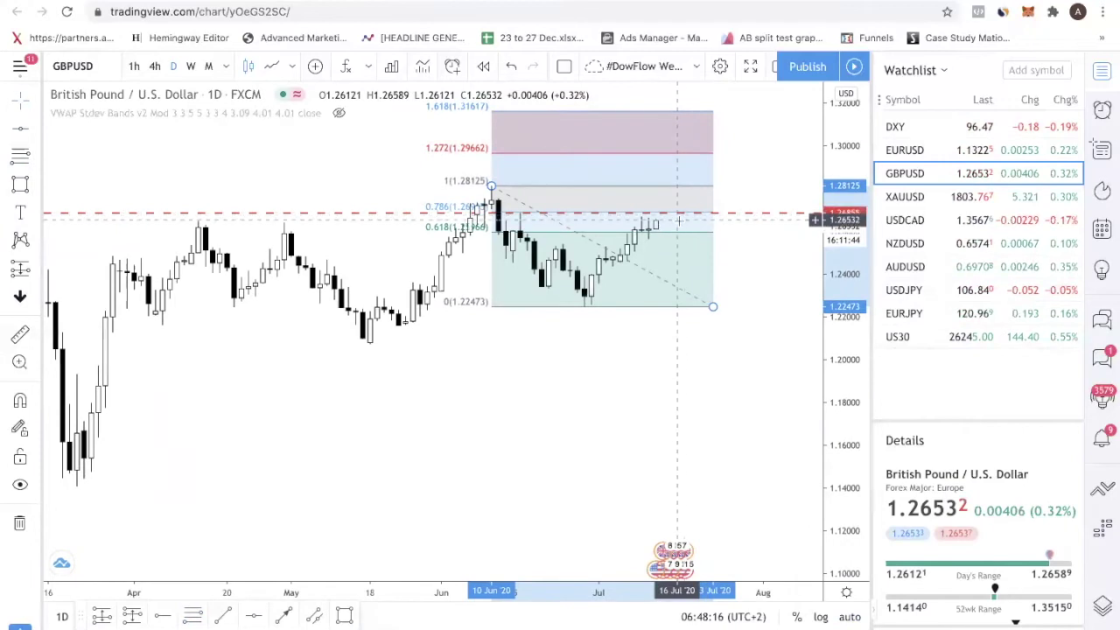
scroll(690, 221, down, 2)
scroll(736, 230, down, 1)
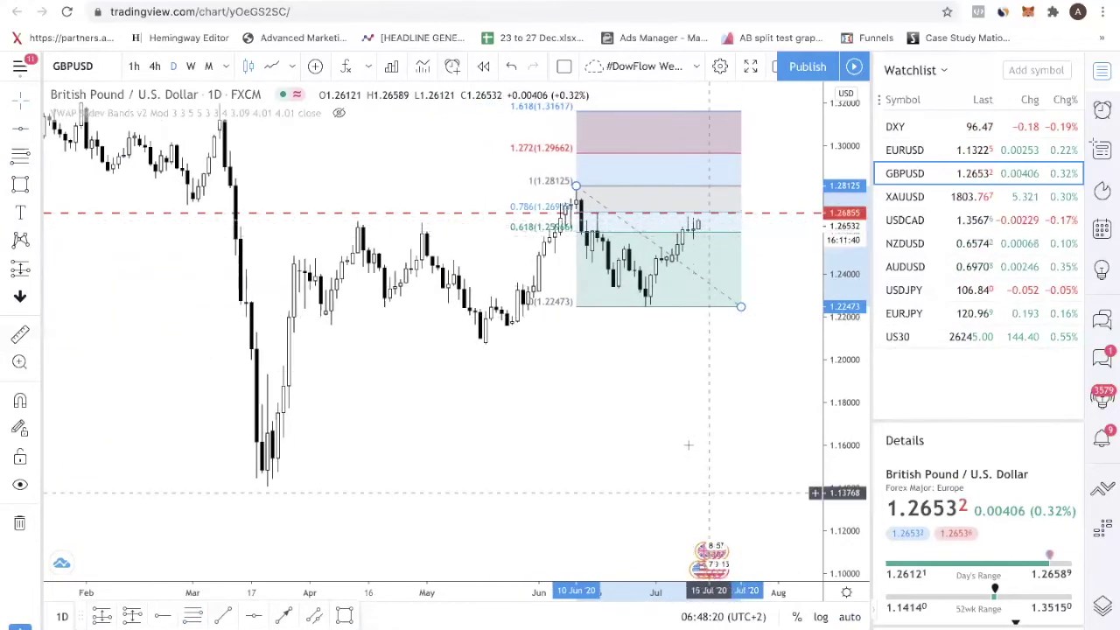
scroll(656, 277, down, 2)
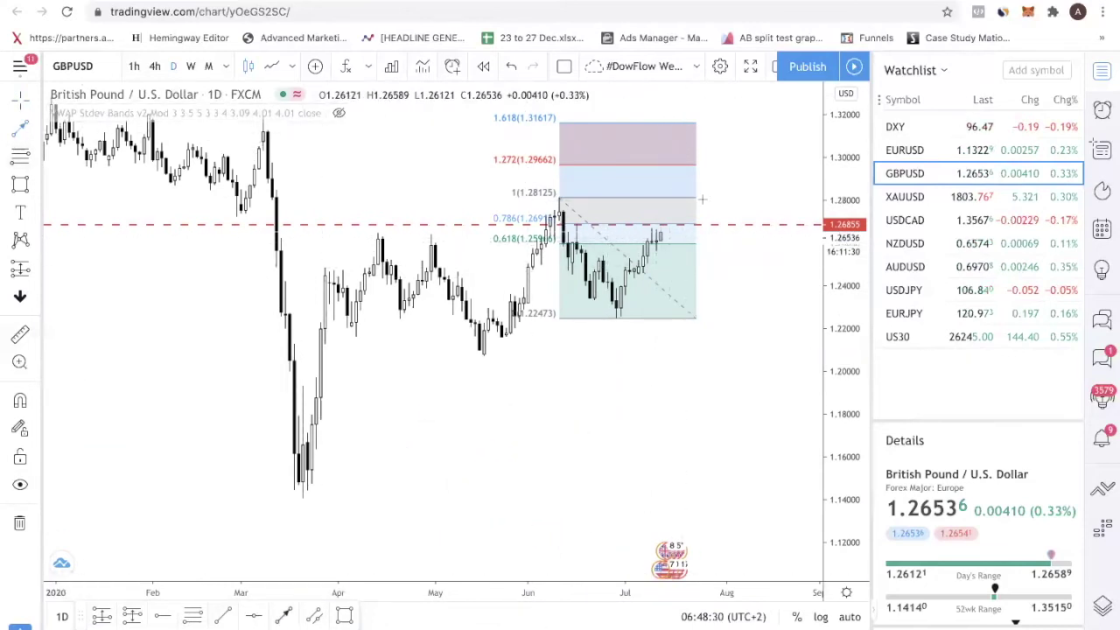
Step: Draw an arrow falling from about 1.26678 to about 1.24423 on the GBPUSD chart and compare it with the EURUSD chart
drag(670, 231, 679, 272)
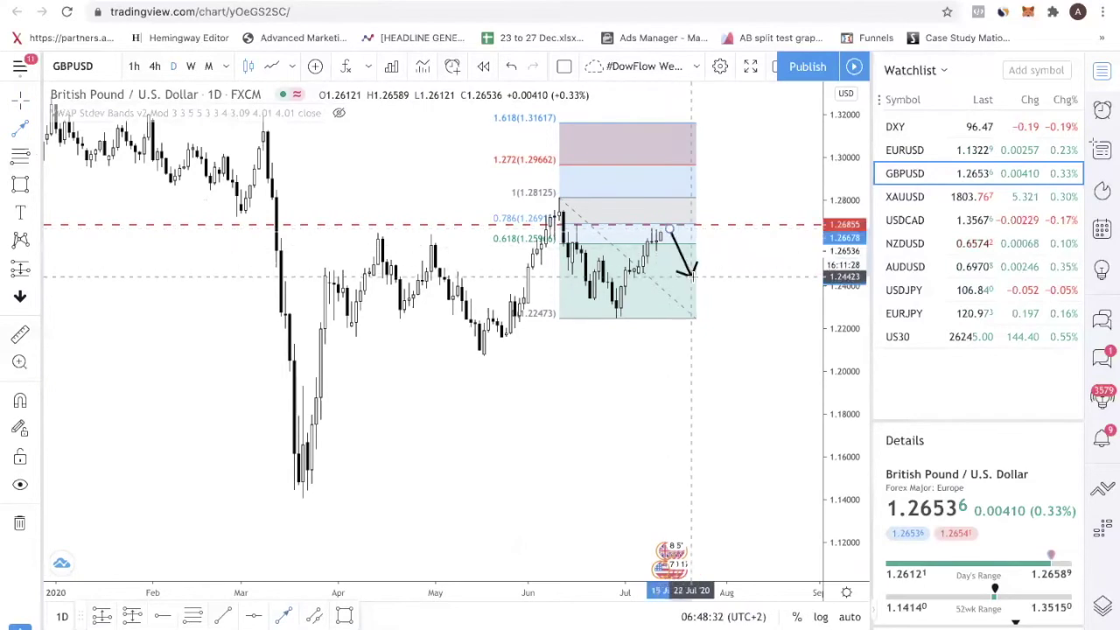
click(950, 150)
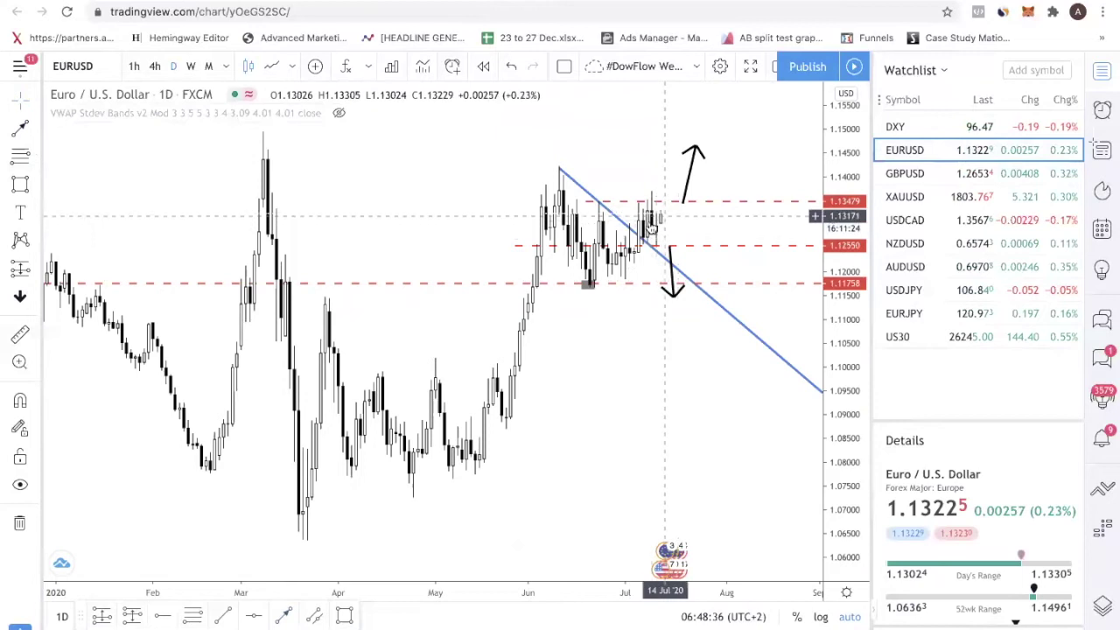
key(Down)
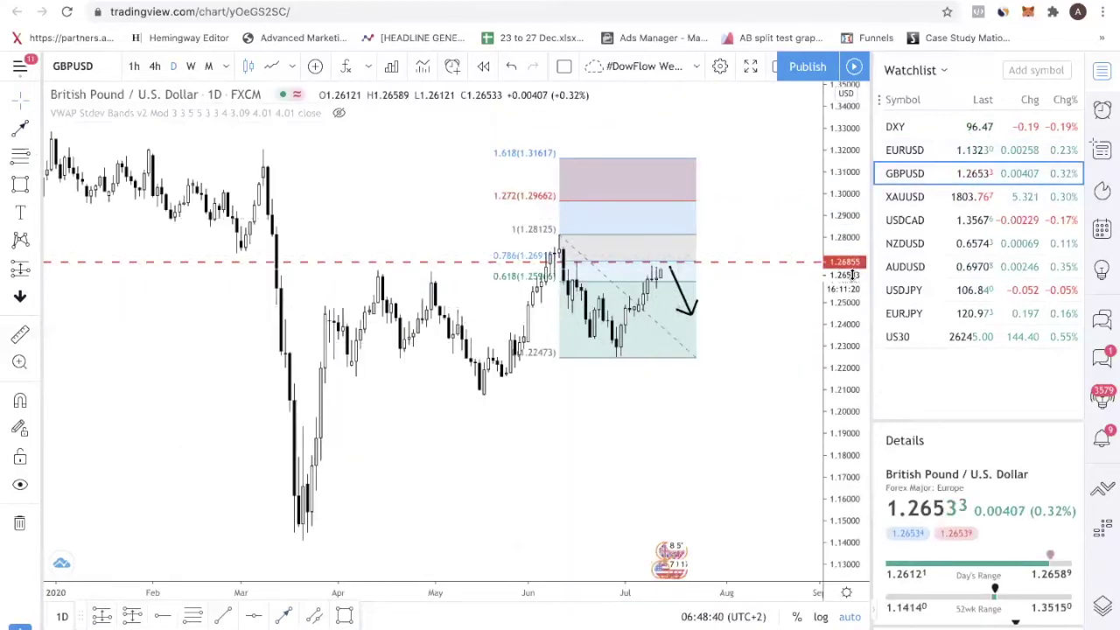
Step: Delete the falling arrow and the Fibonacci retracement from the GBPUSD chart
scroll(700, 289, down, 3)
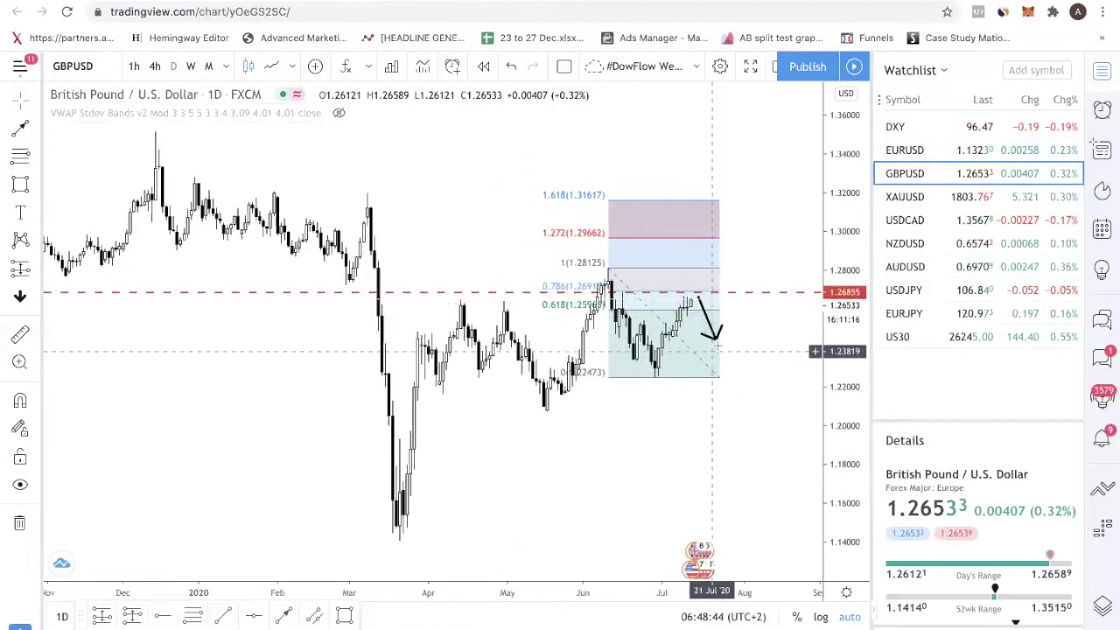
mouse_move(715, 340)
mouse_down()
mouse_move(705, 324)
mouse_move(707, 343)
mouse_up()
scroll(691, 346, up, 2)
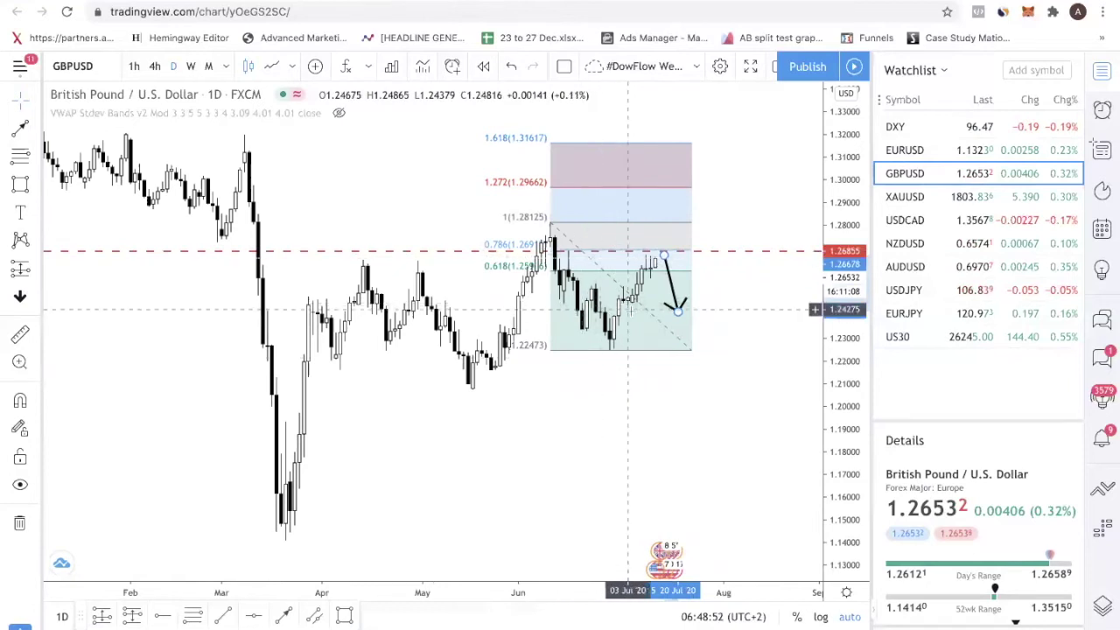
key(Delete)
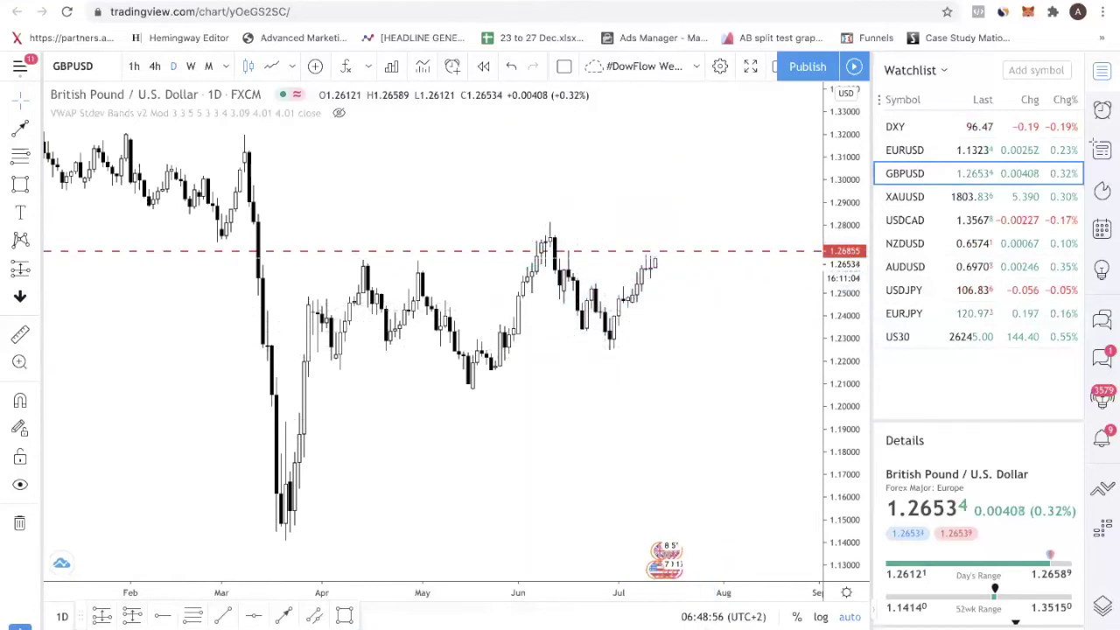
Step: Mark the two late-June GBPUSD lows and the swing high between them with rectangles, and draw an arrow rising from about 1.22697 to 1.26230
click(588, 343)
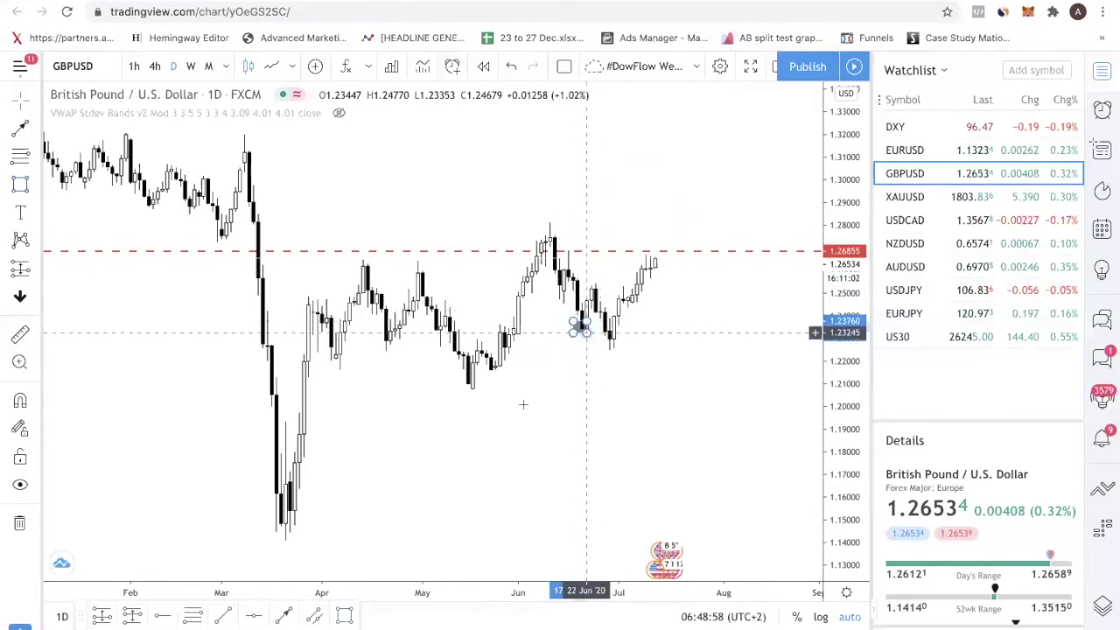
drag(568, 310, 589, 285)
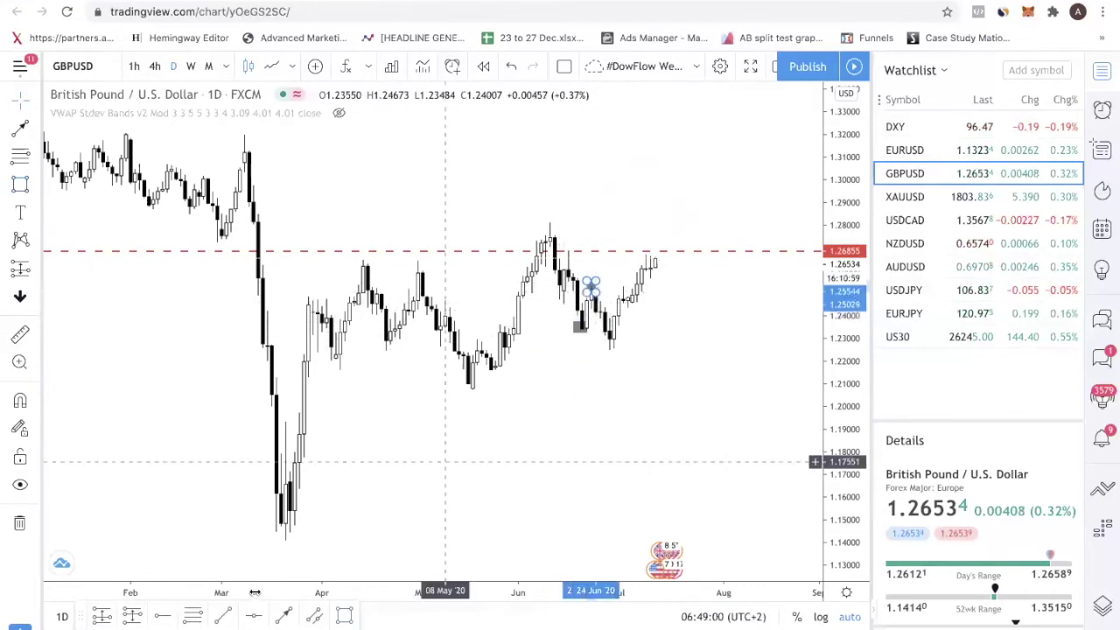
click(604, 338)
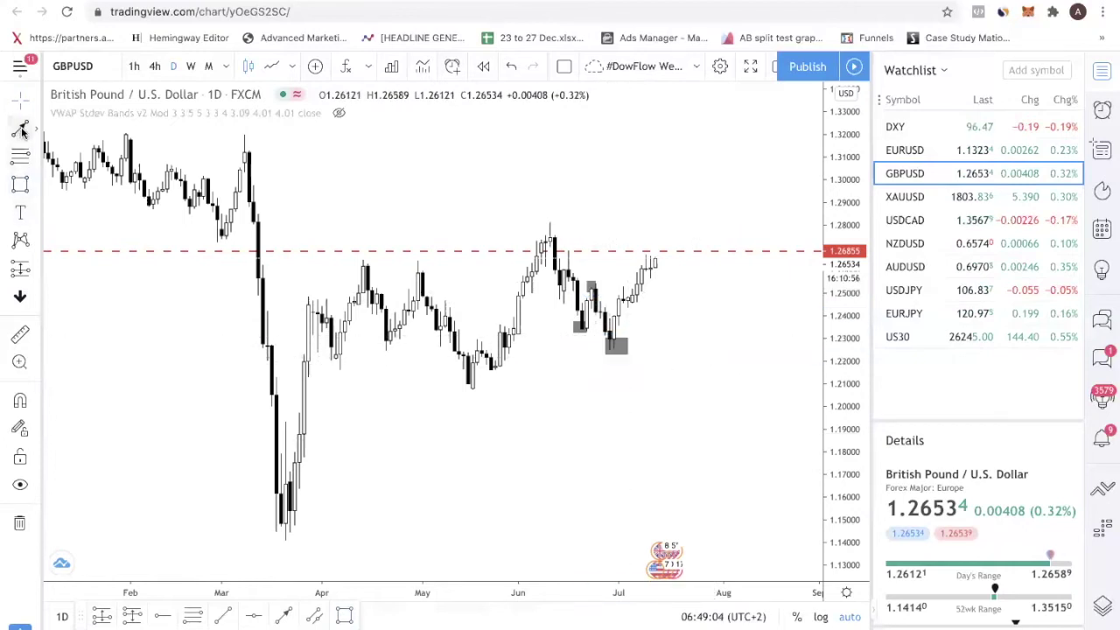
drag(633, 344, 665, 265)
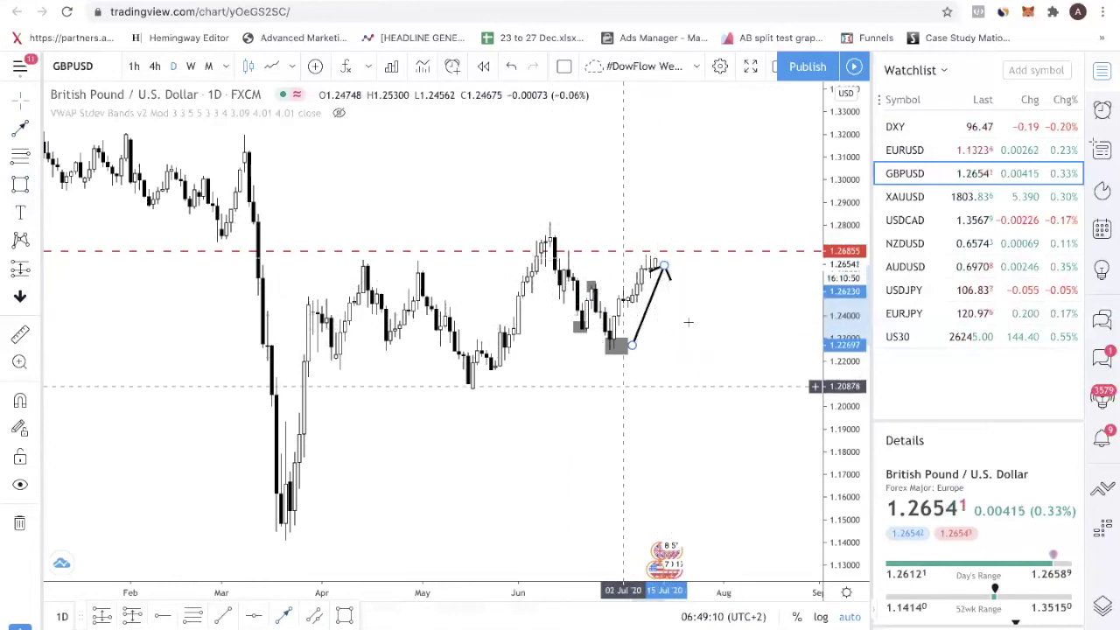
Step: Mark the mid-April high, the May low, the June high and the late-June low with rectangles on the GBPUSD chart
scroll(597, 383, down, 2)
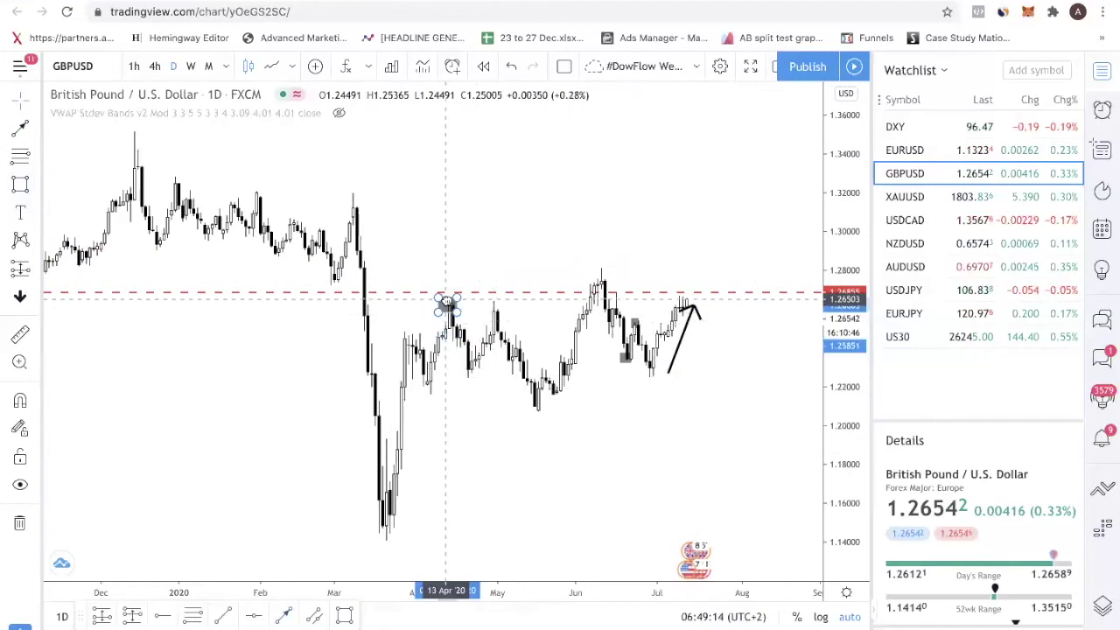
click(341, 616)
drag(523, 400, 553, 420)
click(343, 616)
drag(594, 254, 608, 273)
drag(630, 359, 668, 378)
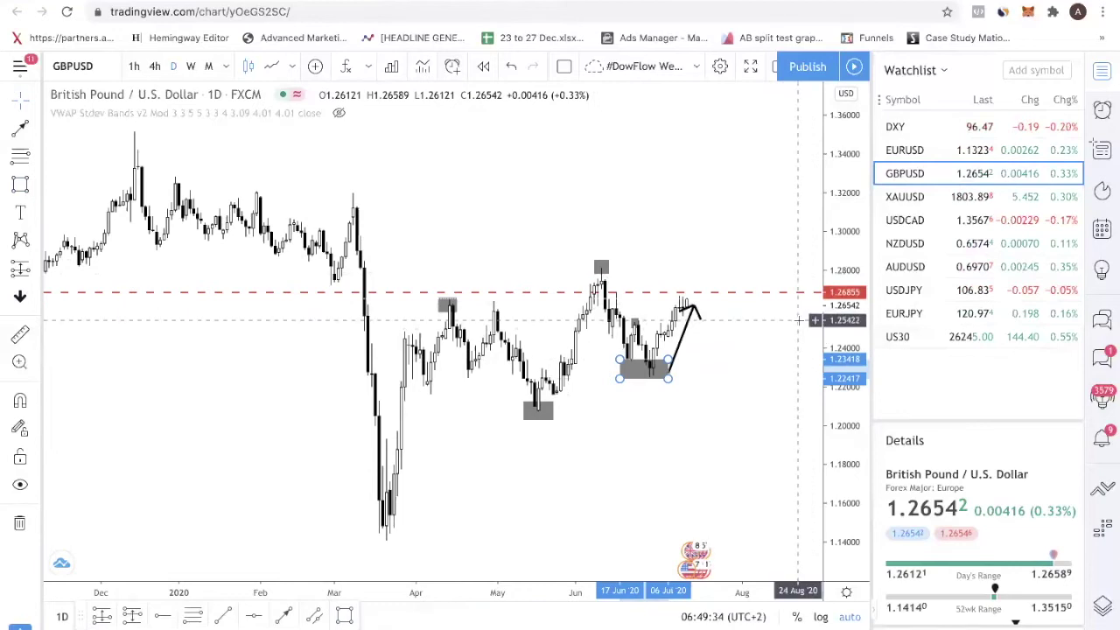
Step: Switch to the XAUUSD daily chart and remove all existing drawings from it
click(934, 203)
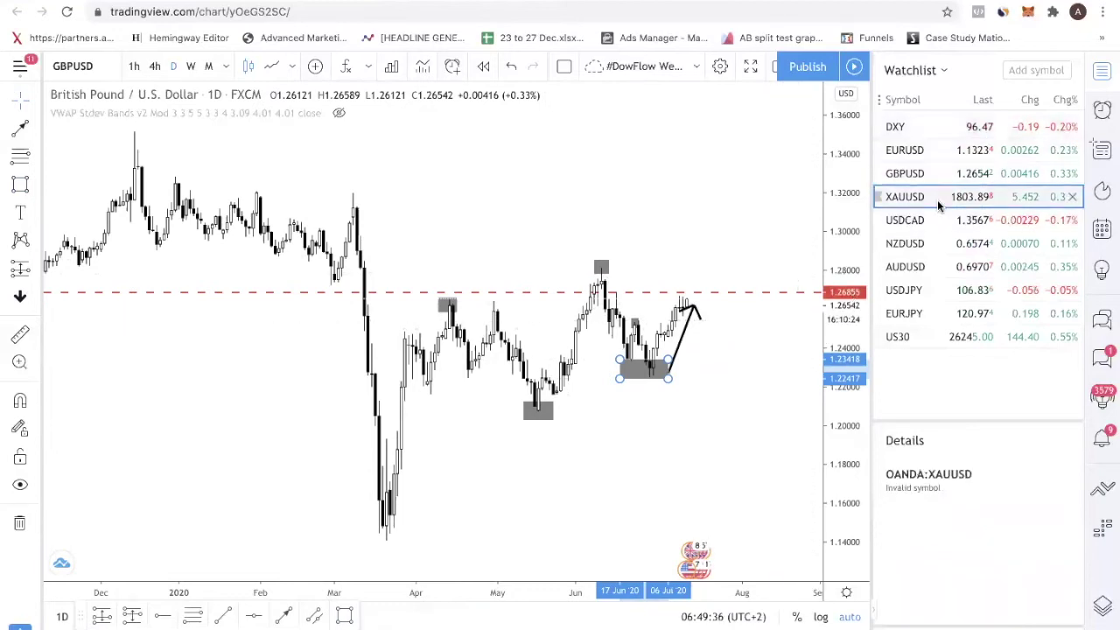
drag(725, 333, 545, 420)
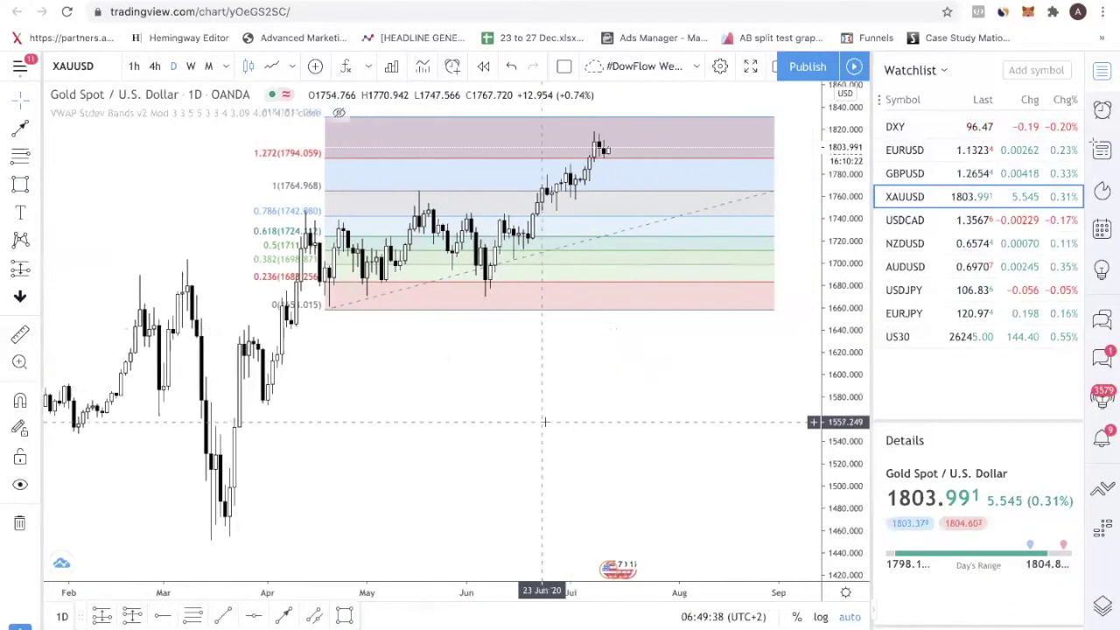
right_click(545, 420)
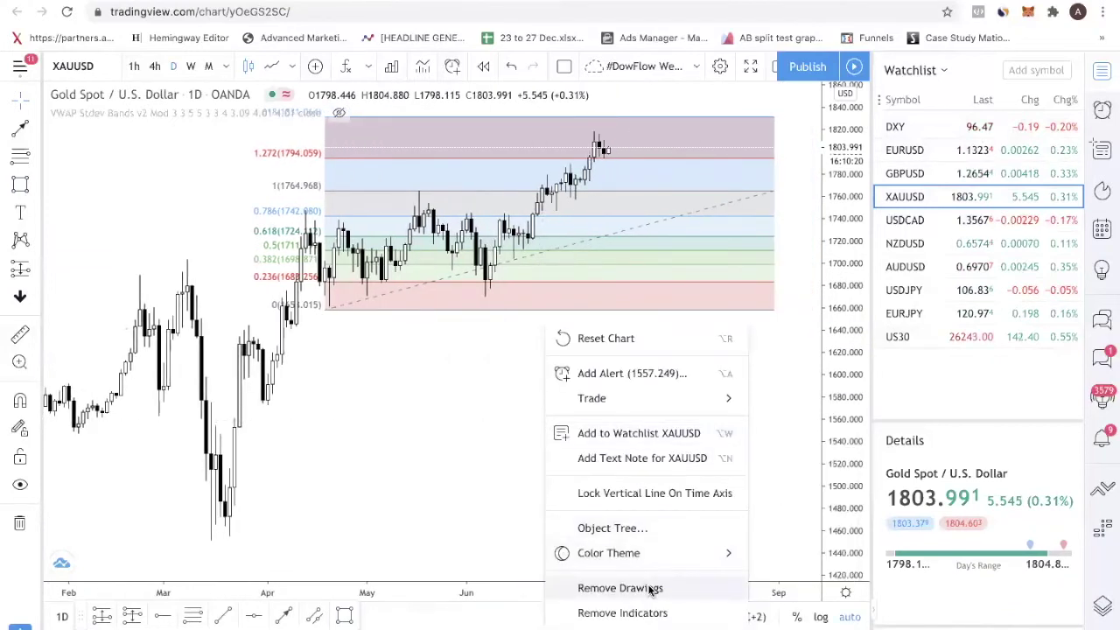
click(652, 591)
scroll(657, 400, down, 3)
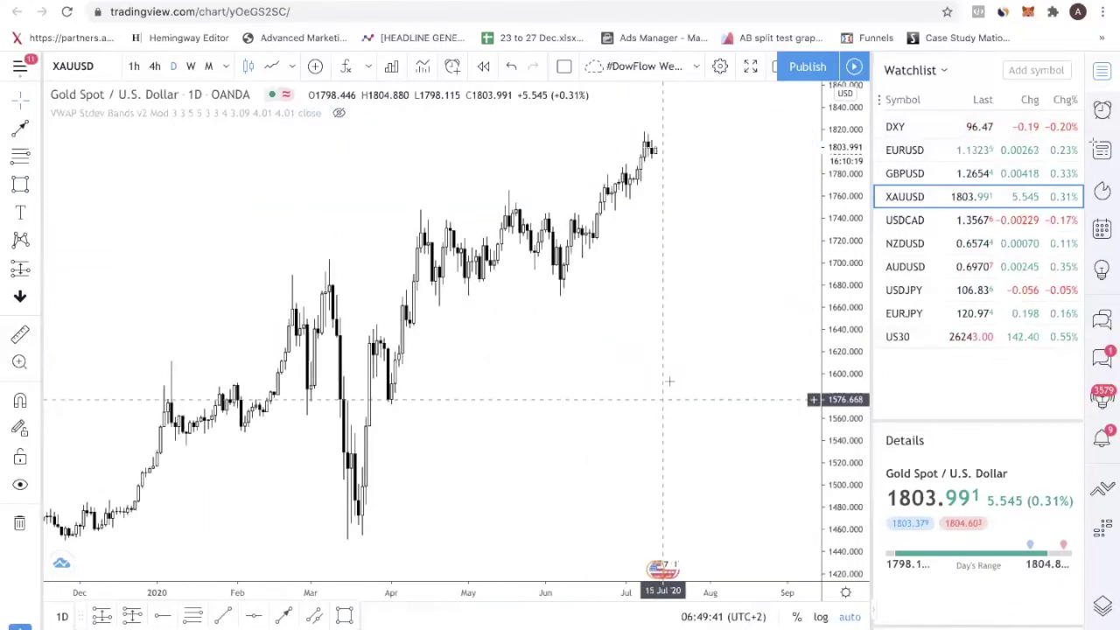
Step: Review gold's price action on the weekly and daily timeframes and switch the chart to 4 hours
click(191, 67)
scroll(603, 542, up, 2)
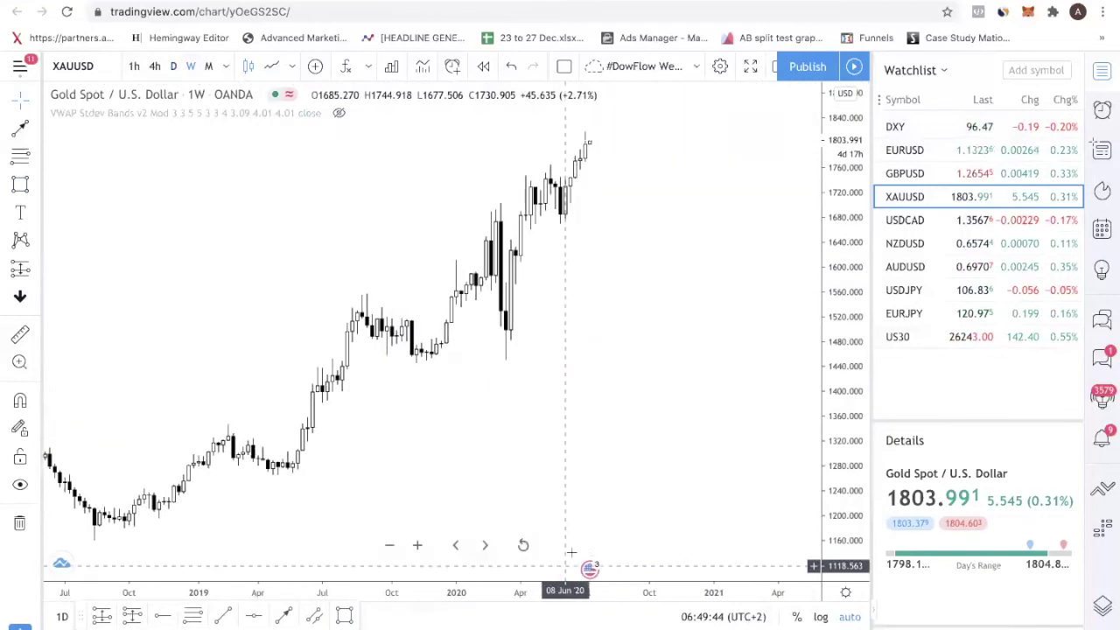
click(173, 67)
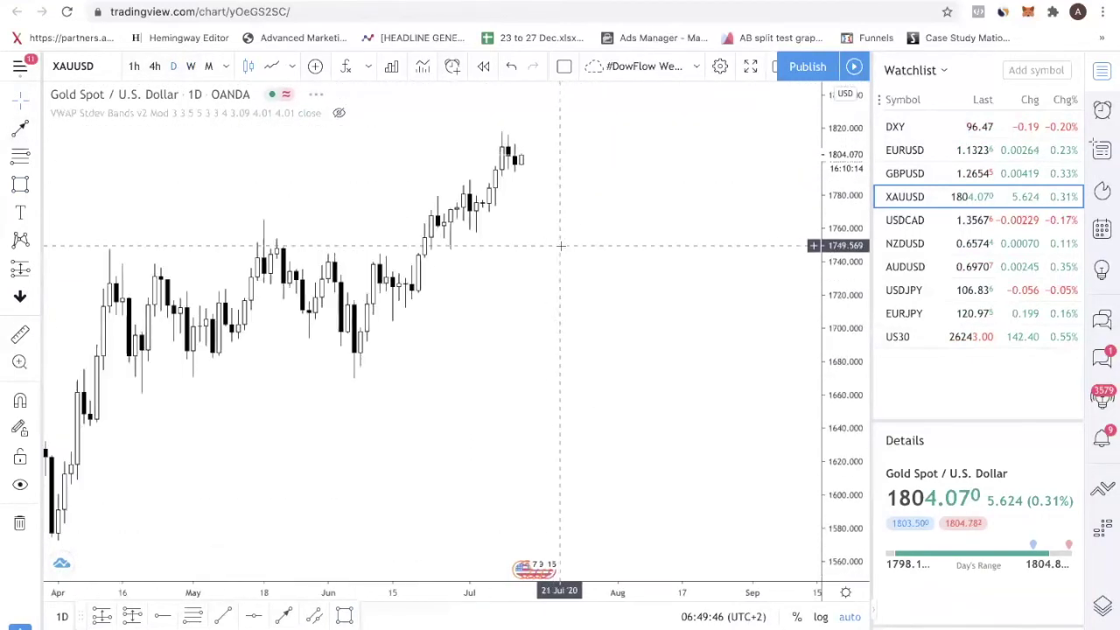
scroll(593, 274, up, 2)
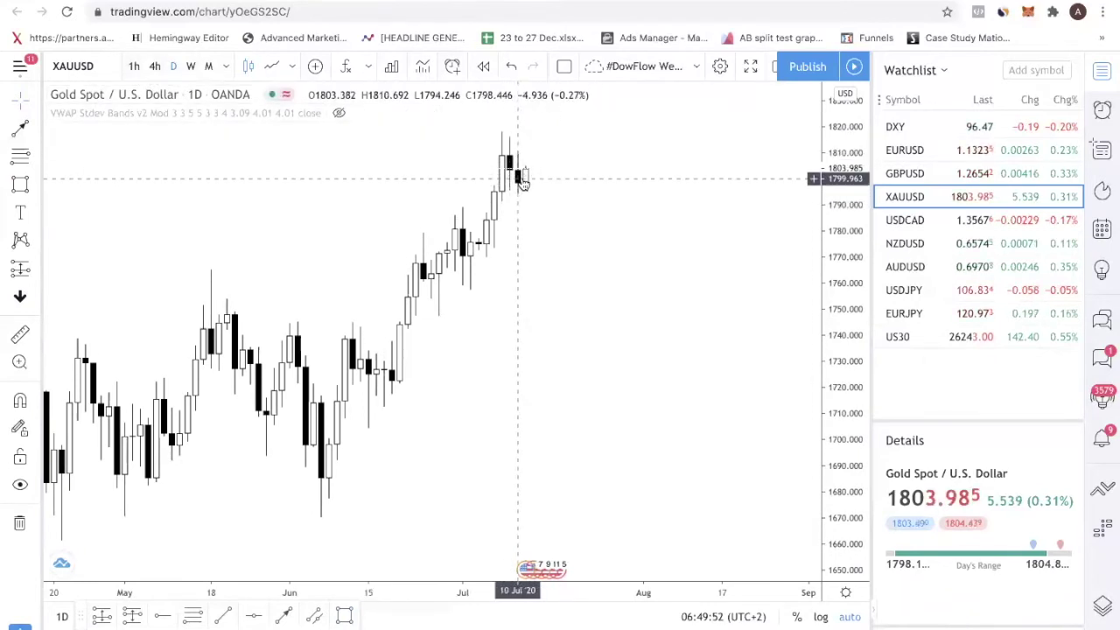
click(153, 67)
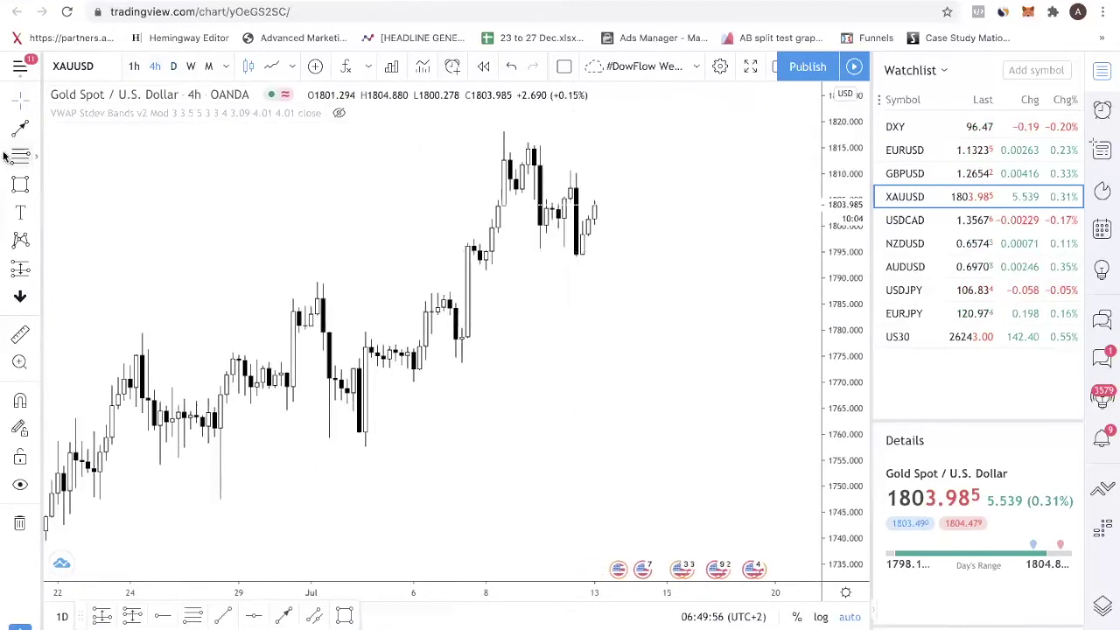
Step: Draw a rectangular support zone from about 1796.2 down to about 1791.1, spanning 7 to 15 Jul
click(33, 183)
drag(474, 245, 690, 267)
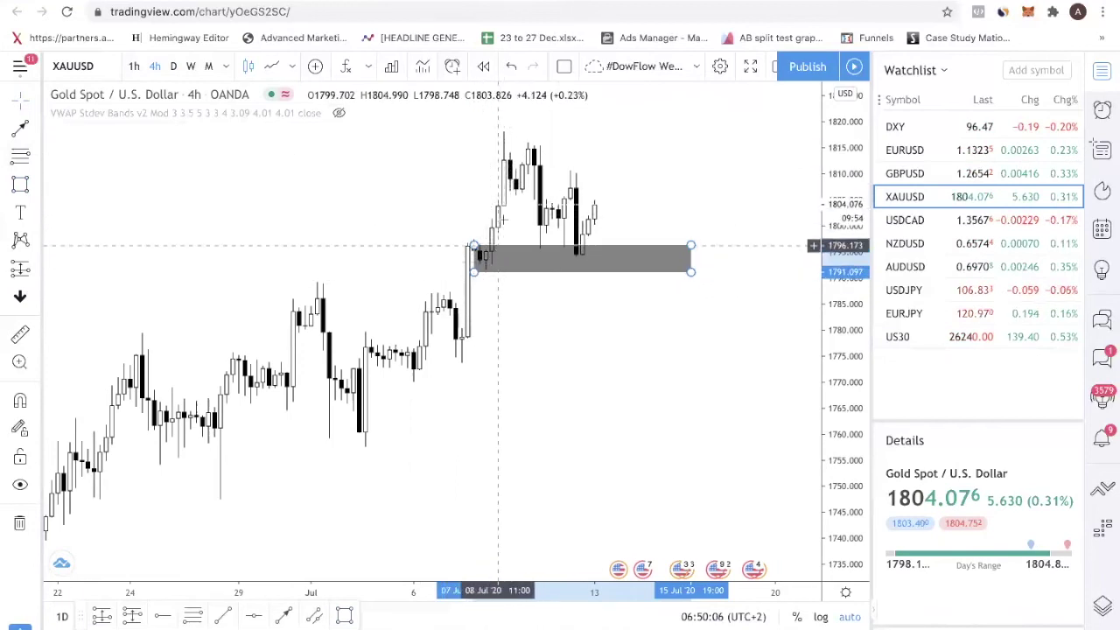
click(484, 286)
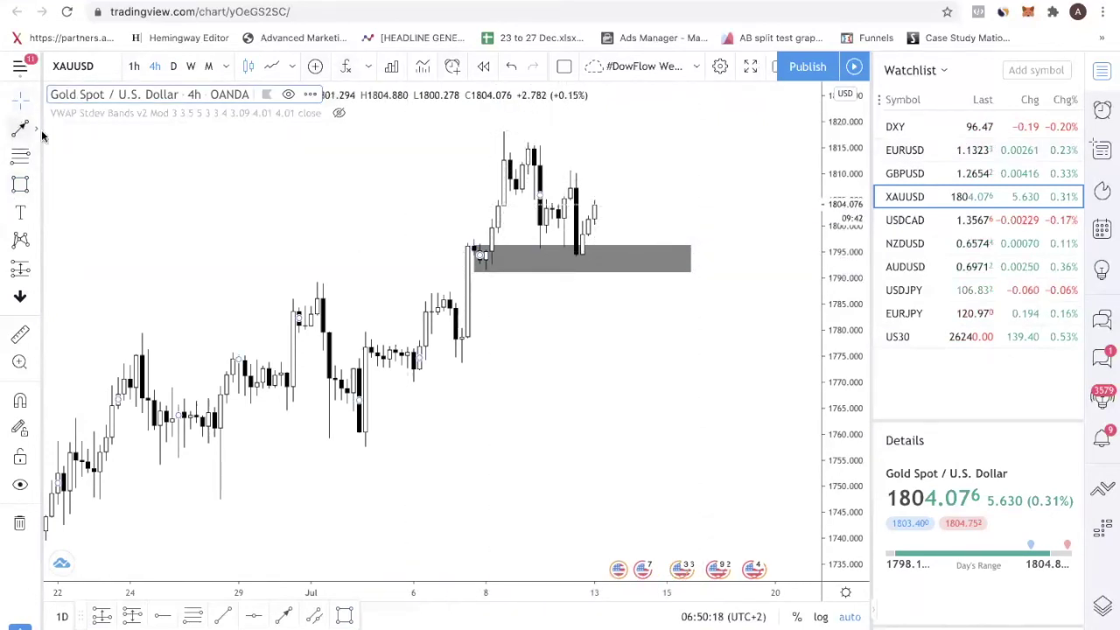
Step: Draw a descending trend line from about 1817.4 on 9 Jul along the falling highs, with its second point at 1788.857 on 15 Jul
click(223, 615)
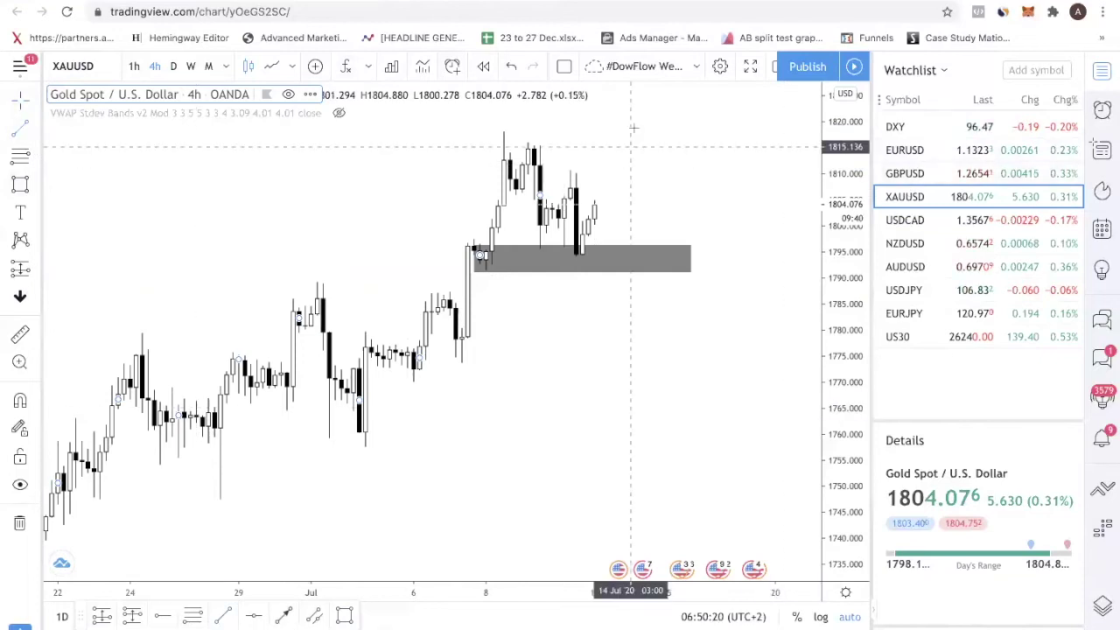
click(533, 142)
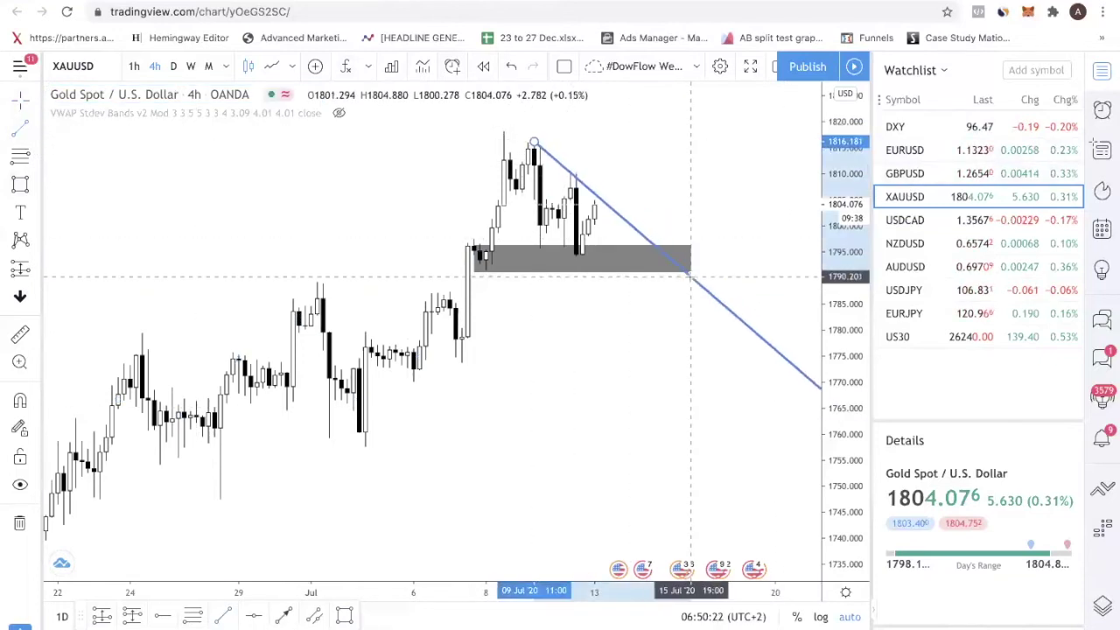
click(684, 284)
drag(535, 143, 523, 135)
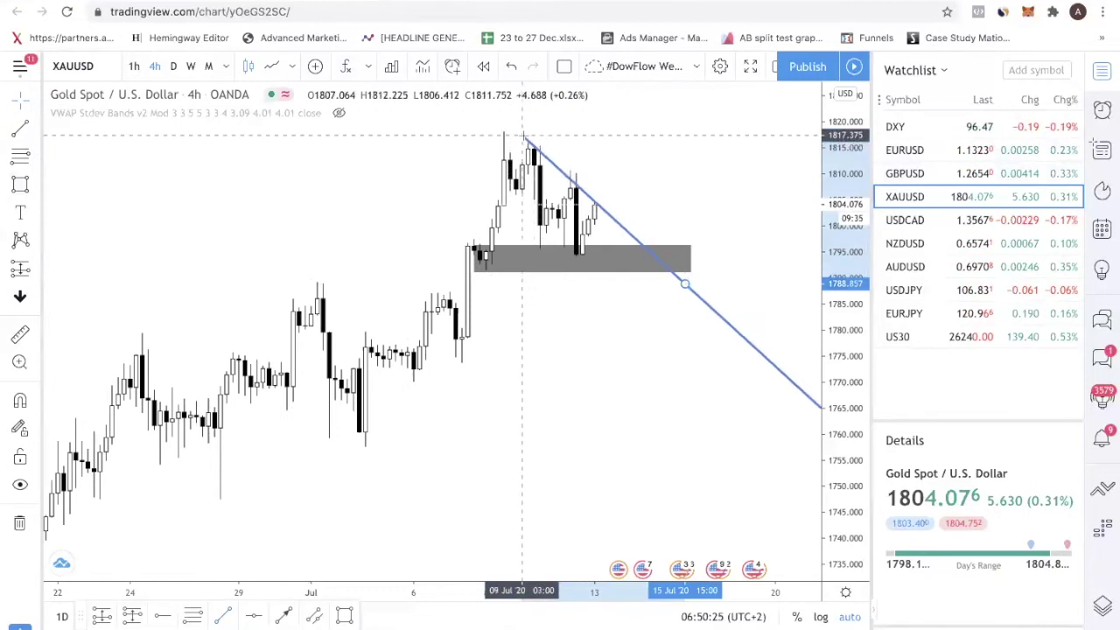
click(619, 202)
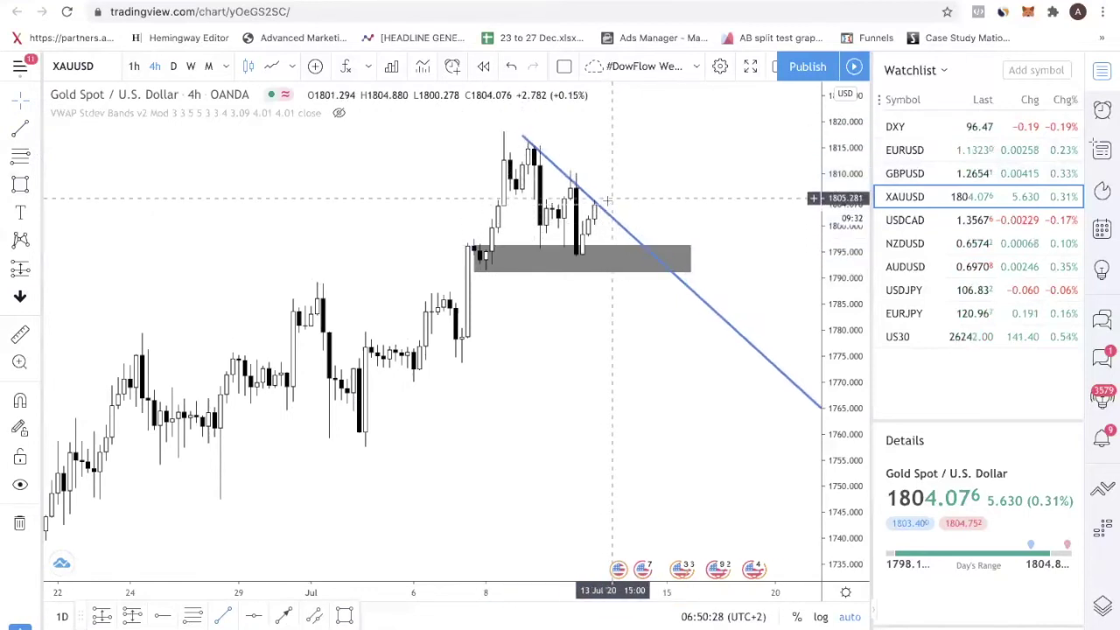
click(602, 212)
click(609, 210)
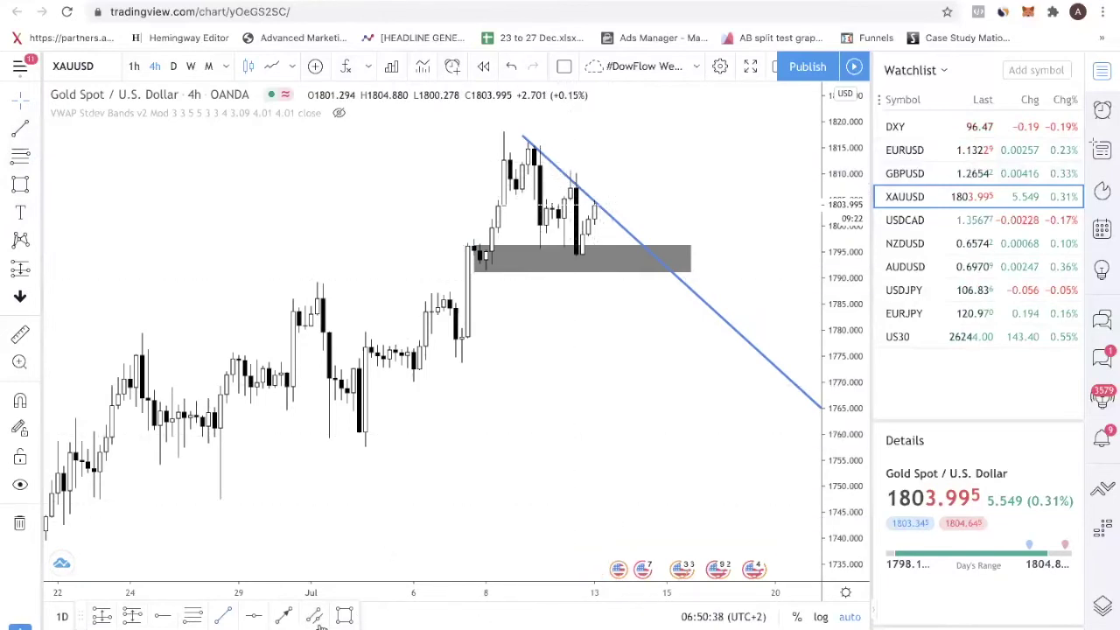
Step: Replace the large support zone with small rectangles on the 10 Jul high and the two recent lows, and place a horizontal line at 1810.718
click(344, 616)
drag(551, 164, 601, 182)
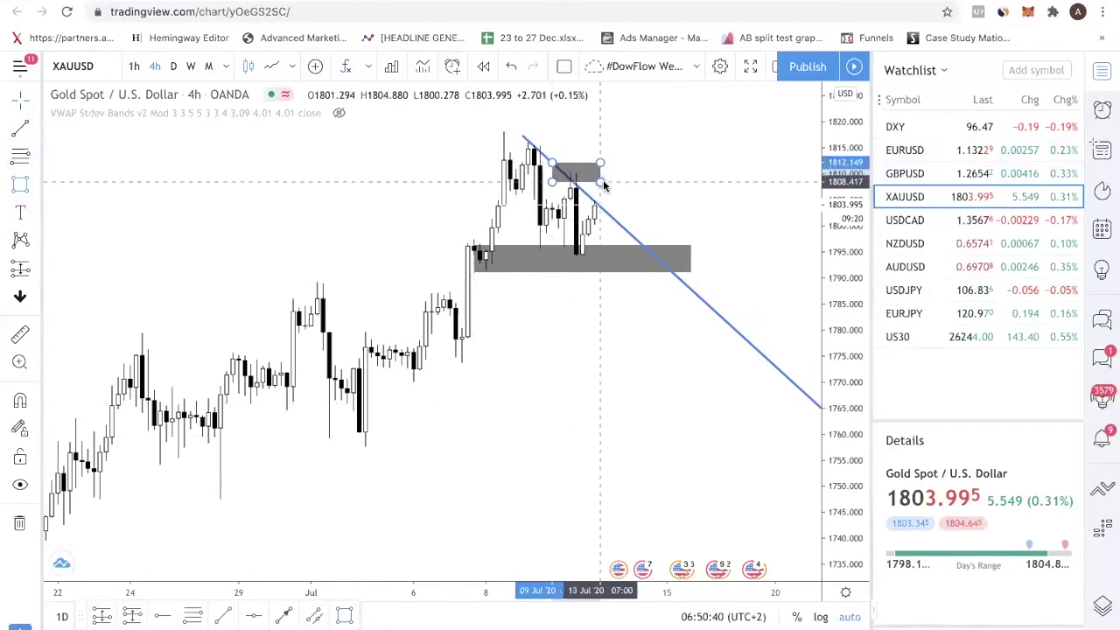
drag(691, 245, 519, 263)
drag(449, 282, 502, 264)
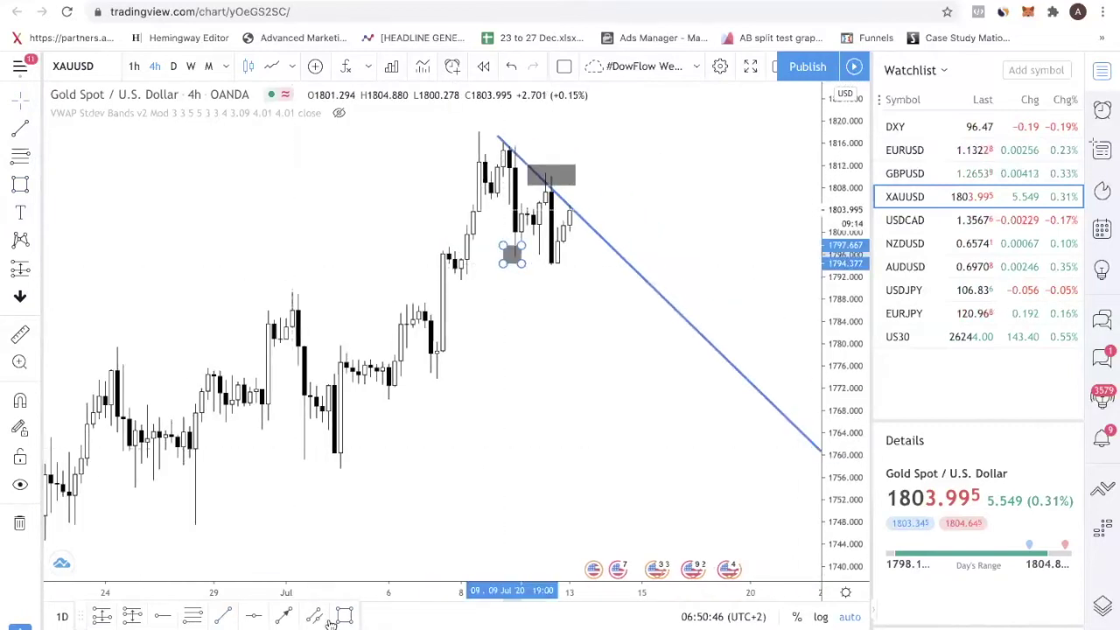
drag(546, 253, 583, 273)
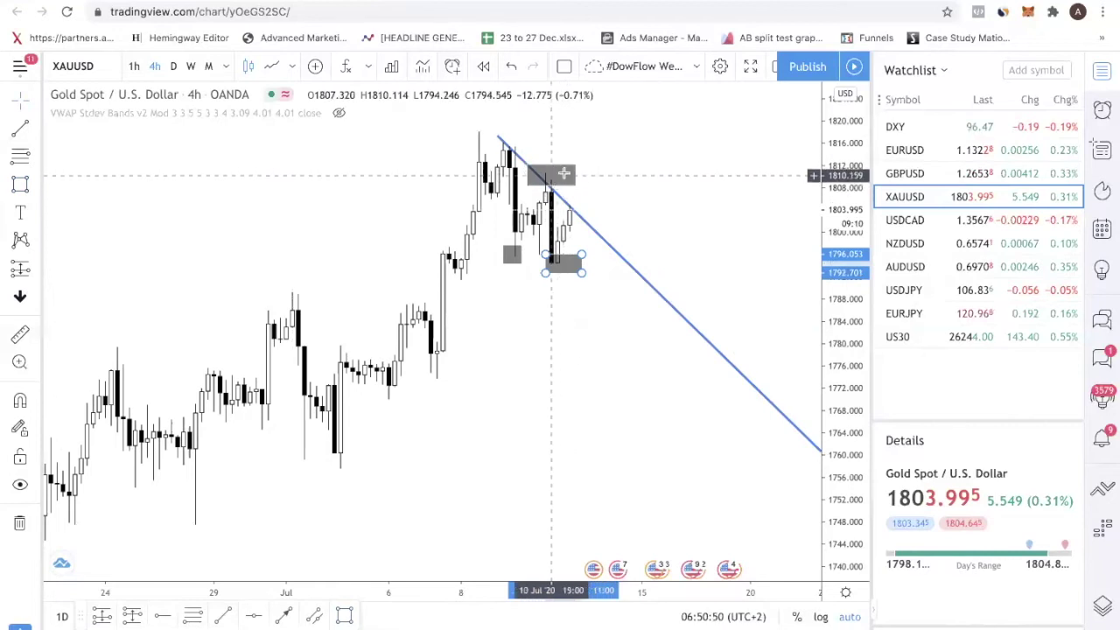
click(254, 617)
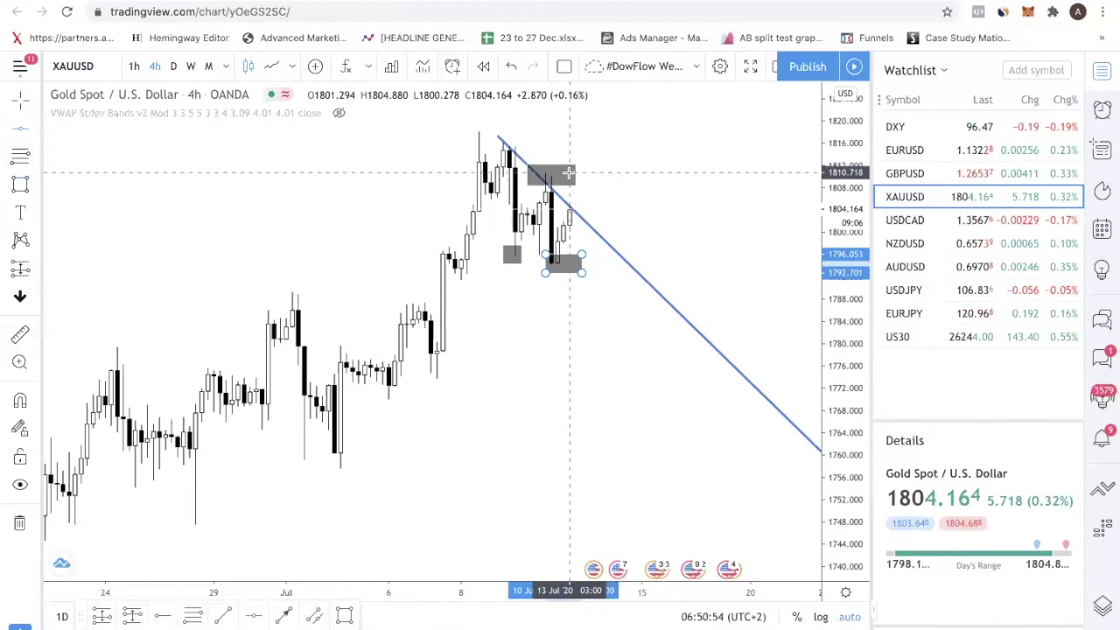
click(546, 181)
Step: Sketch an arrow rising from about 1804 to about 1818 and a second one falling to about 1802, and undo both arrows
click(283, 616)
click(573, 208)
click(618, 133)
click(294, 616)
click(618, 133)
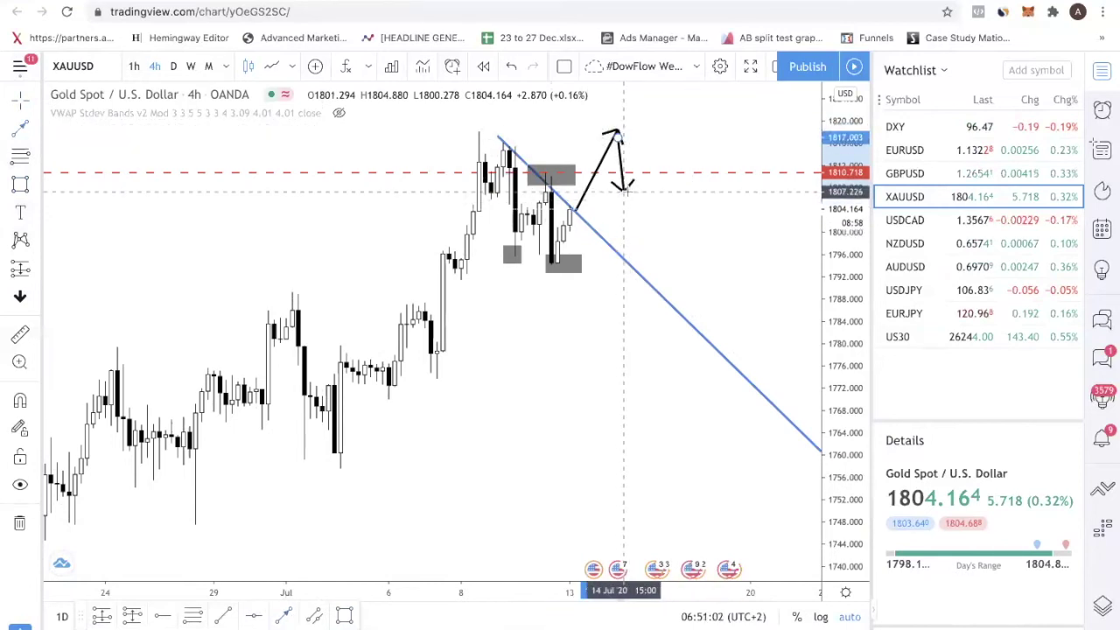
click(613, 219)
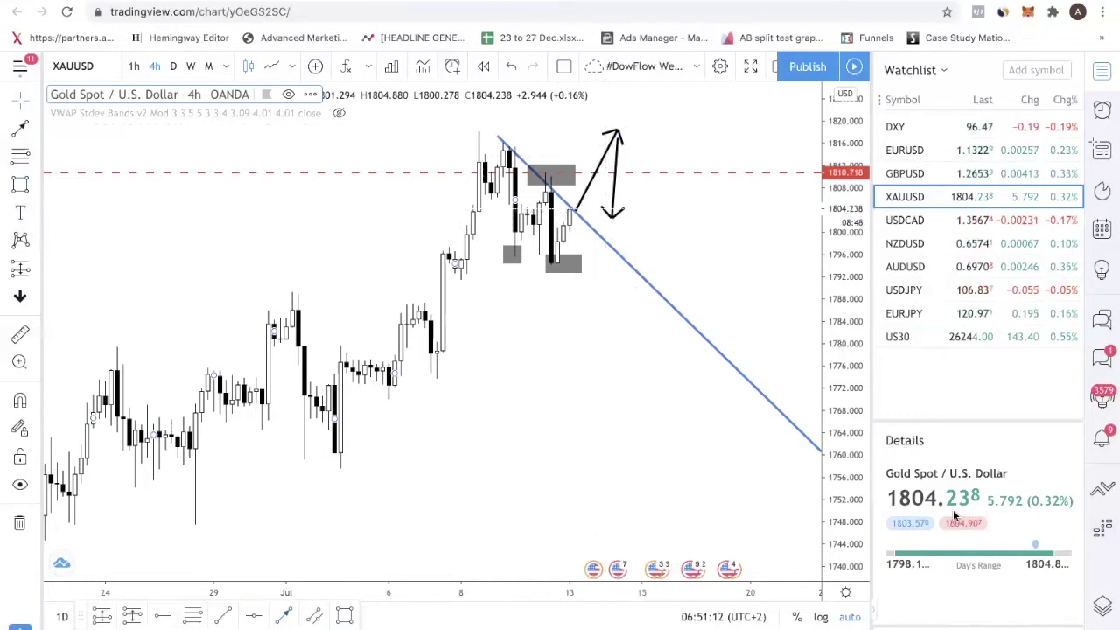
key(ctrl+z)
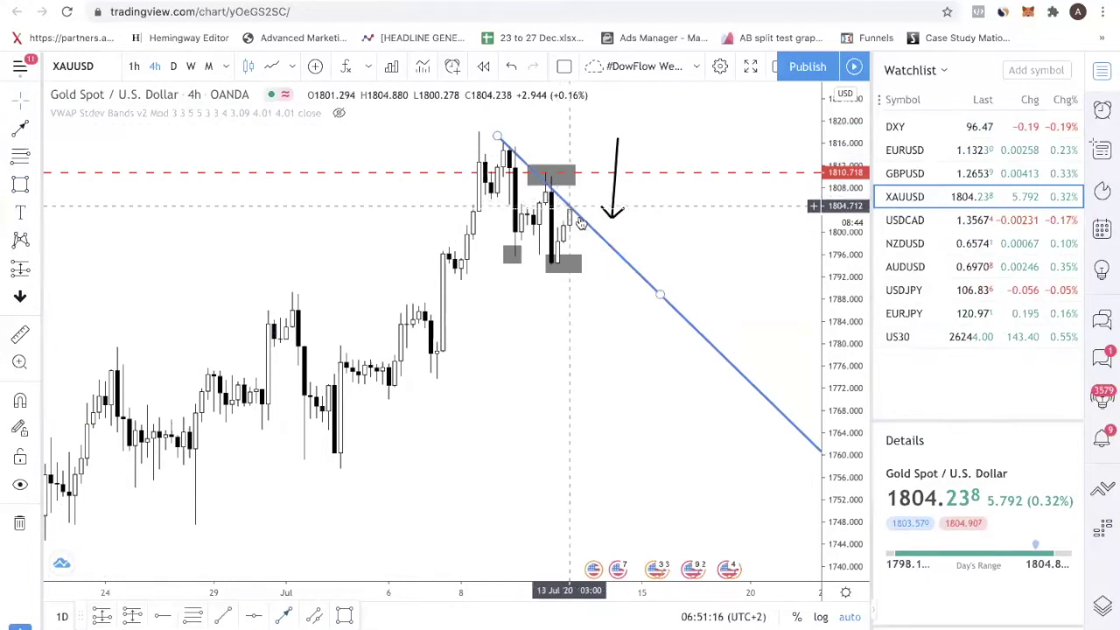
key(ctrl+z)
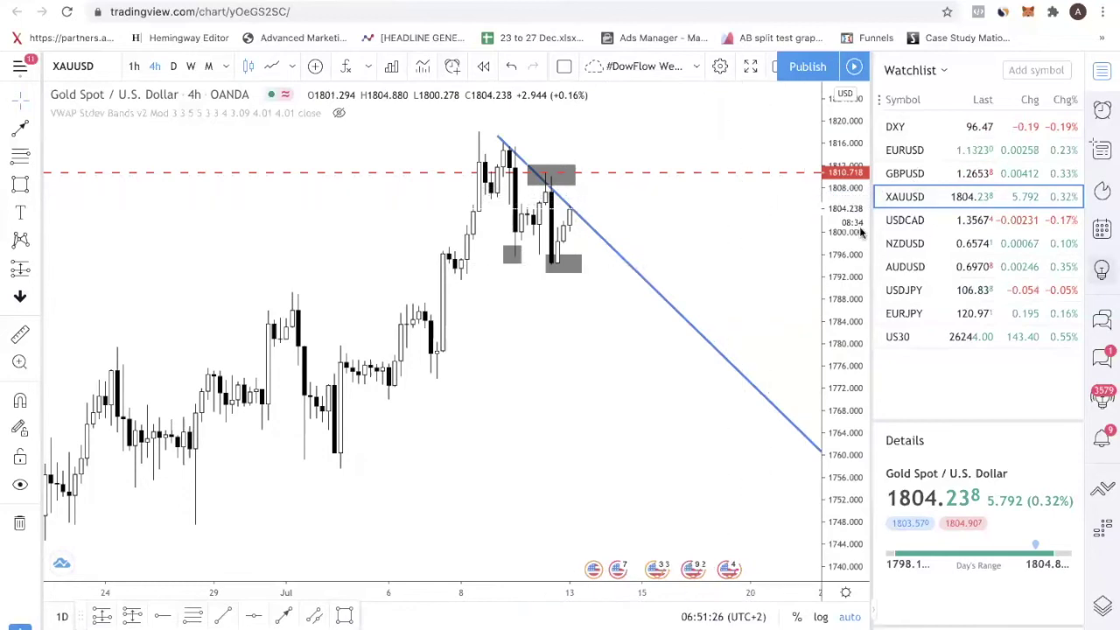
Step: Open the USDCAD chart and bring its recent July swings into view with a less stretched price scale
scroll(609, 262, down, 1)
scroll(610, 262, down, 1)
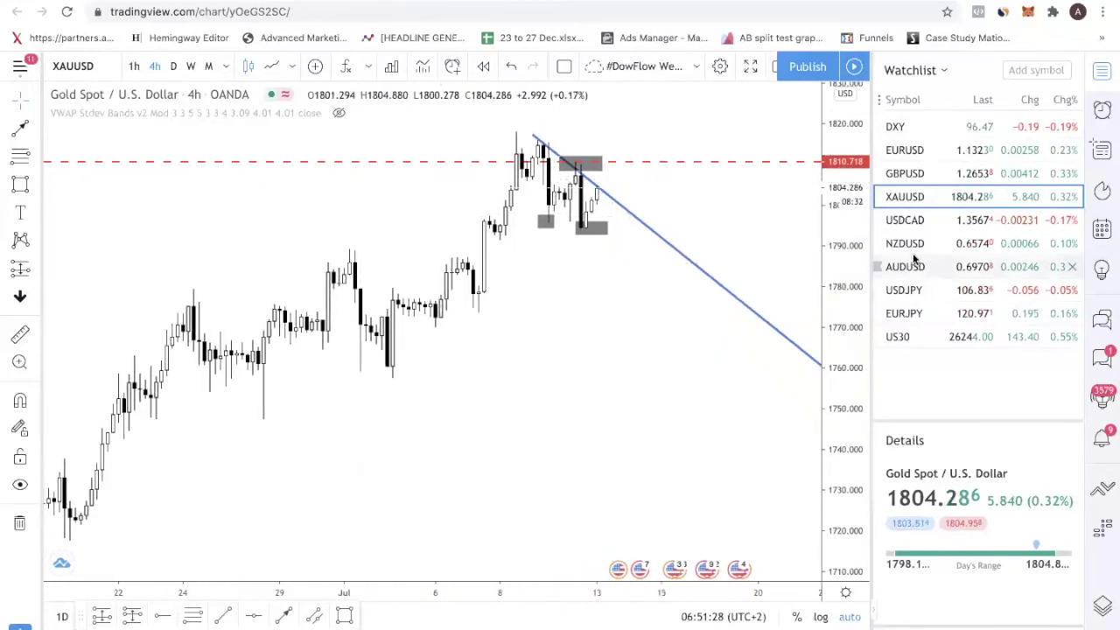
click(953, 224)
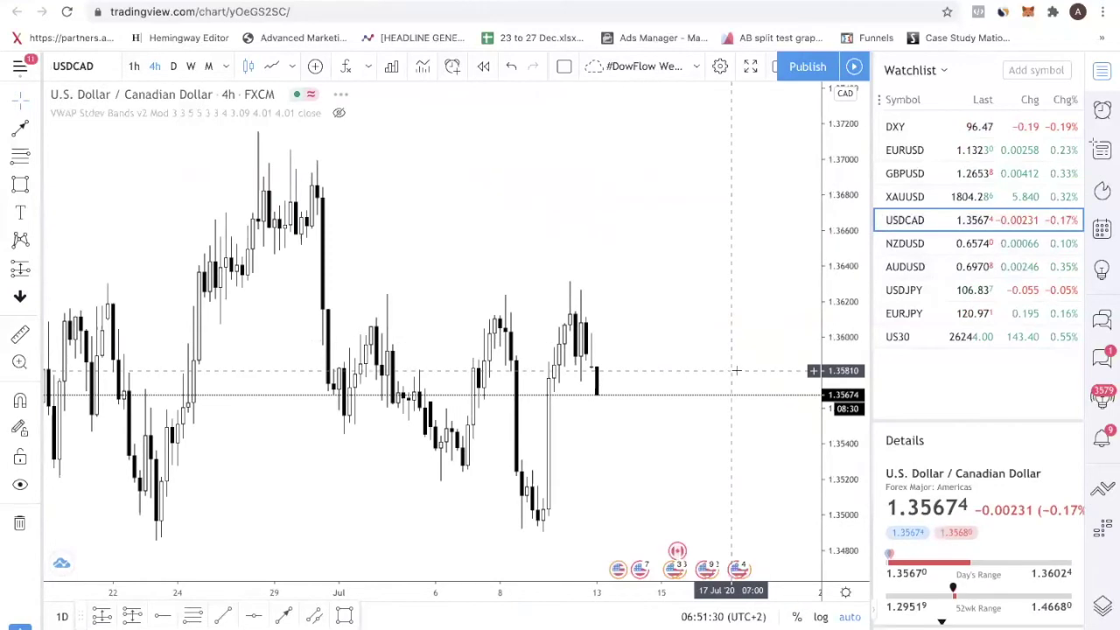
scroll(733, 369, up, 2)
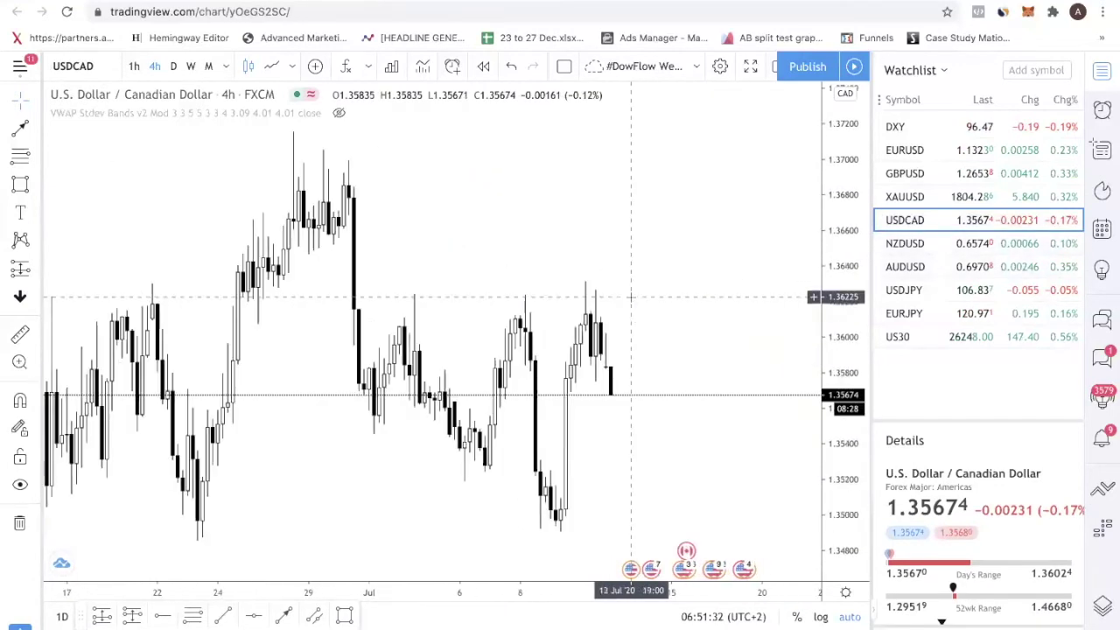
drag(852, 285, 853, 326)
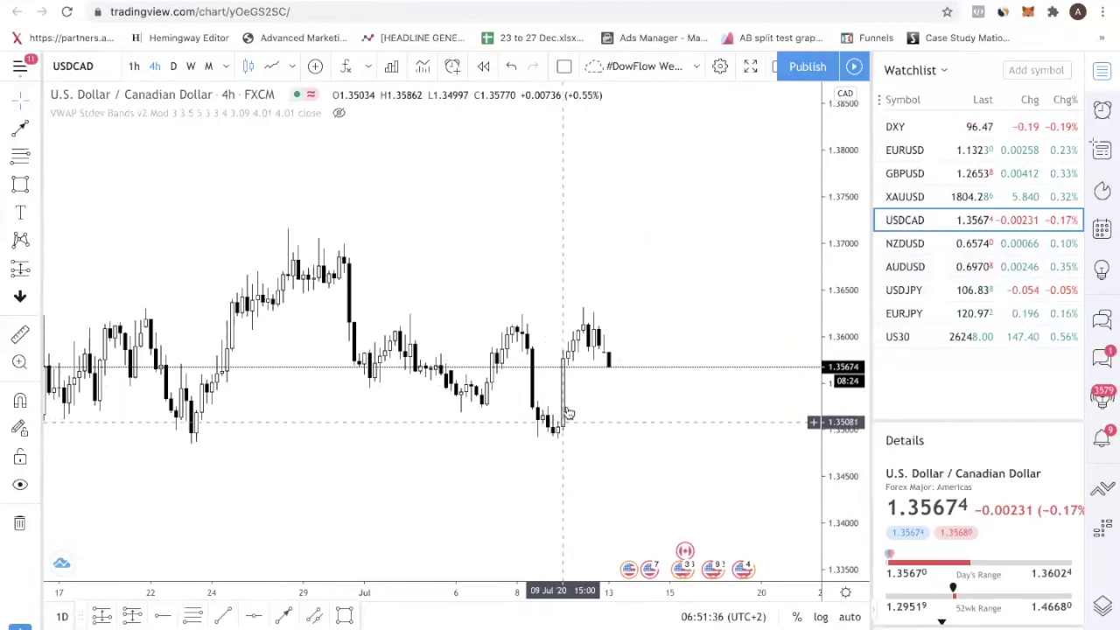
Step: Draw a rectangle around the USDCAD rally of 9 to 10 Jul, starting at 1.34965, and delete it
click(19, 184)
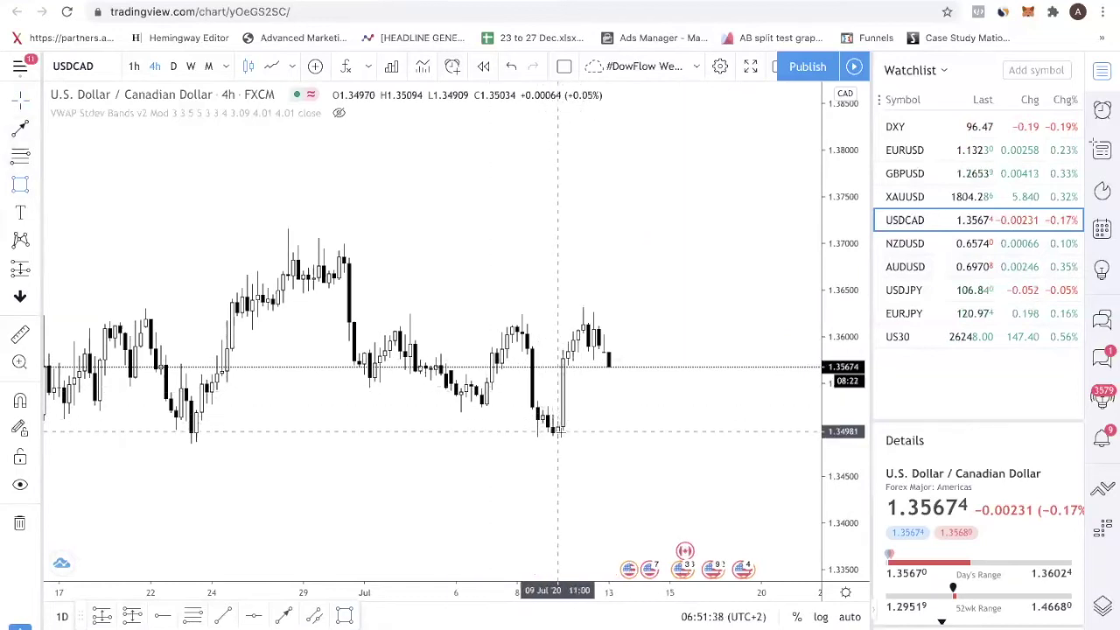
click(562, 432)
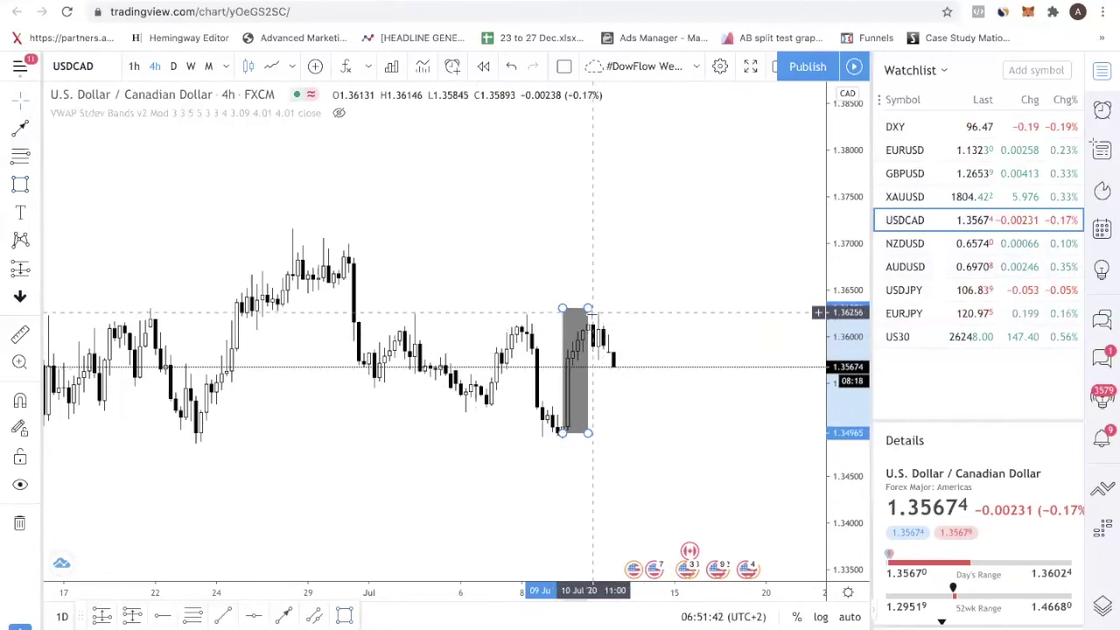
key(Delete)
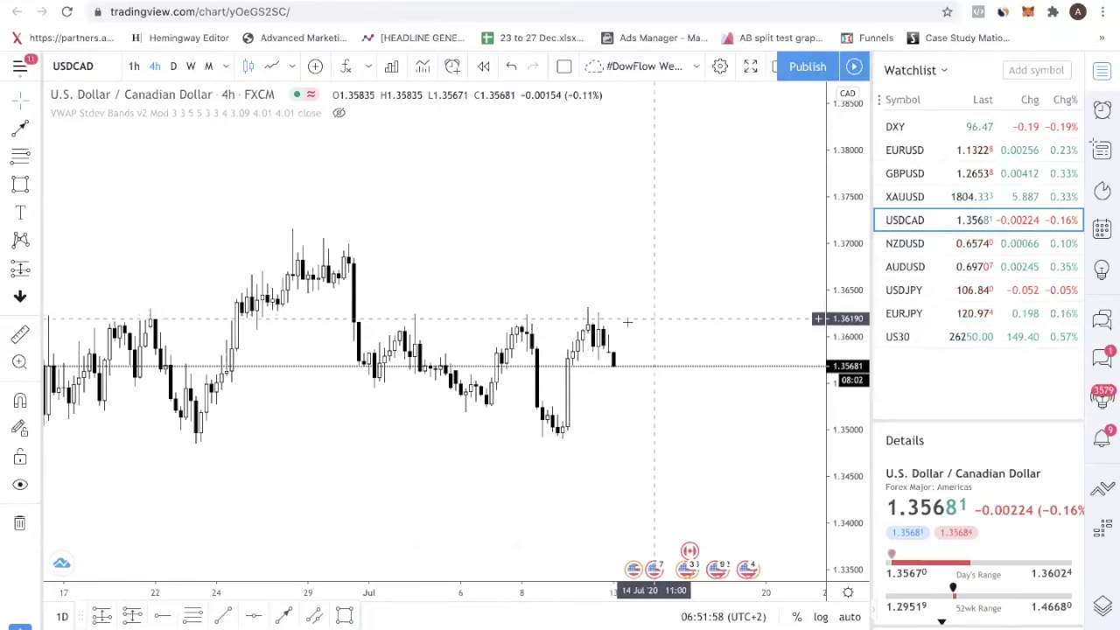
Step: Place a horizontal line at 1.35750 on USDCAD, inspect it on the 1-hour timeframe, and return to the 4-hour timeframe
drag(624, 322, 590, 374)
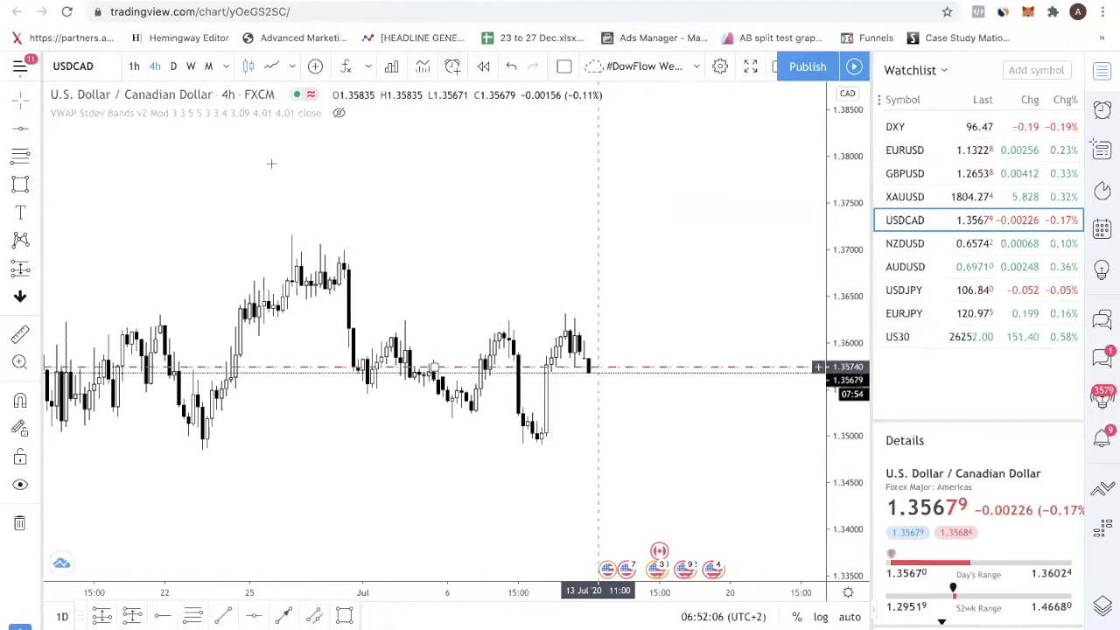
click(136, 67)
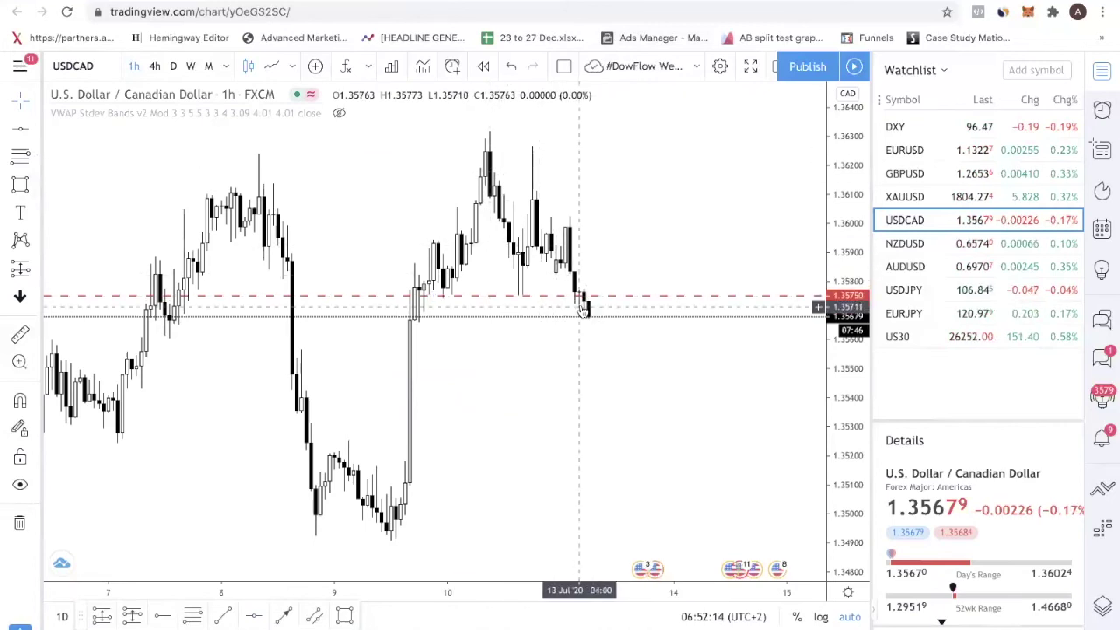
click(155, 67)
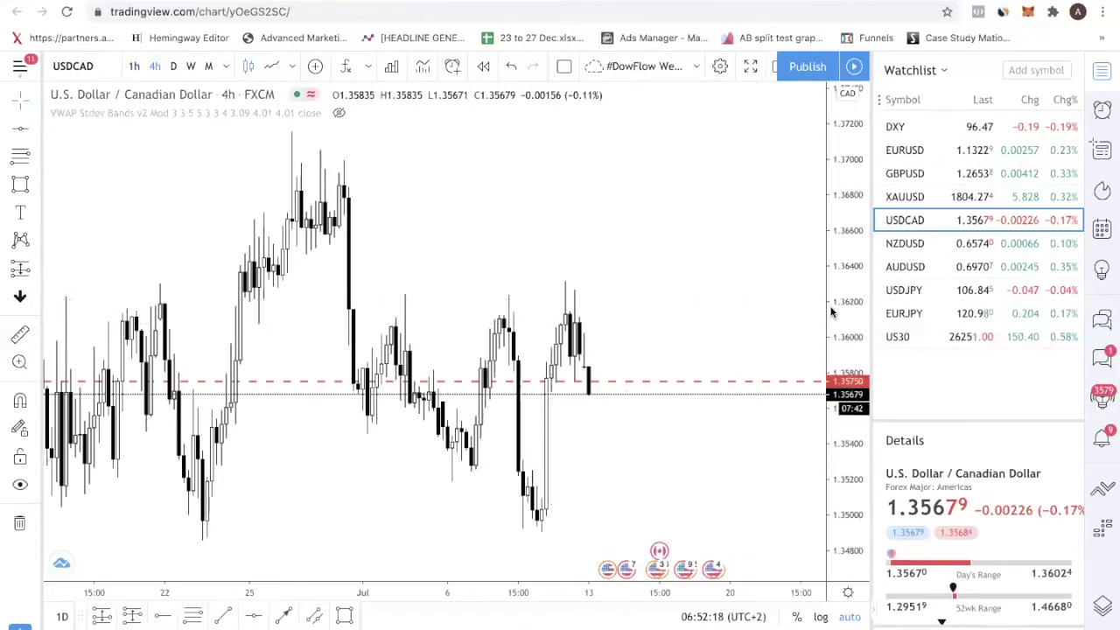
Step: Place horizontal support lines at 1.35268 by the 7 Jul low and at 1.34883 under the 9 Jul low
click(821, 320)
drag(823, 322, 826, 490)
scroll(652, 398, down, 3)
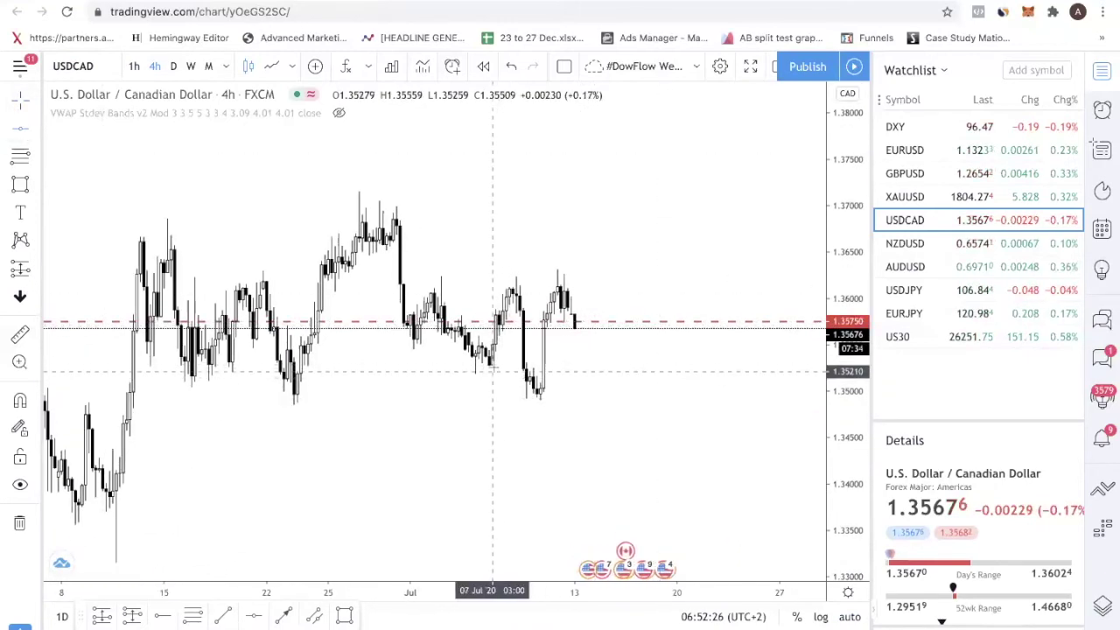
click(489, 366)
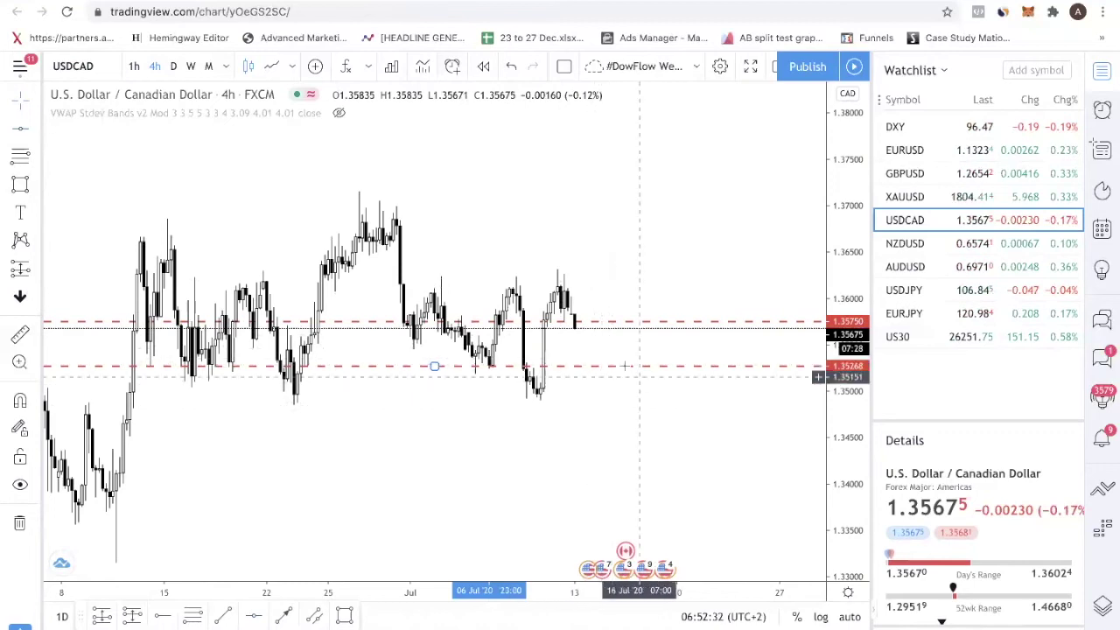
click(541, 401)
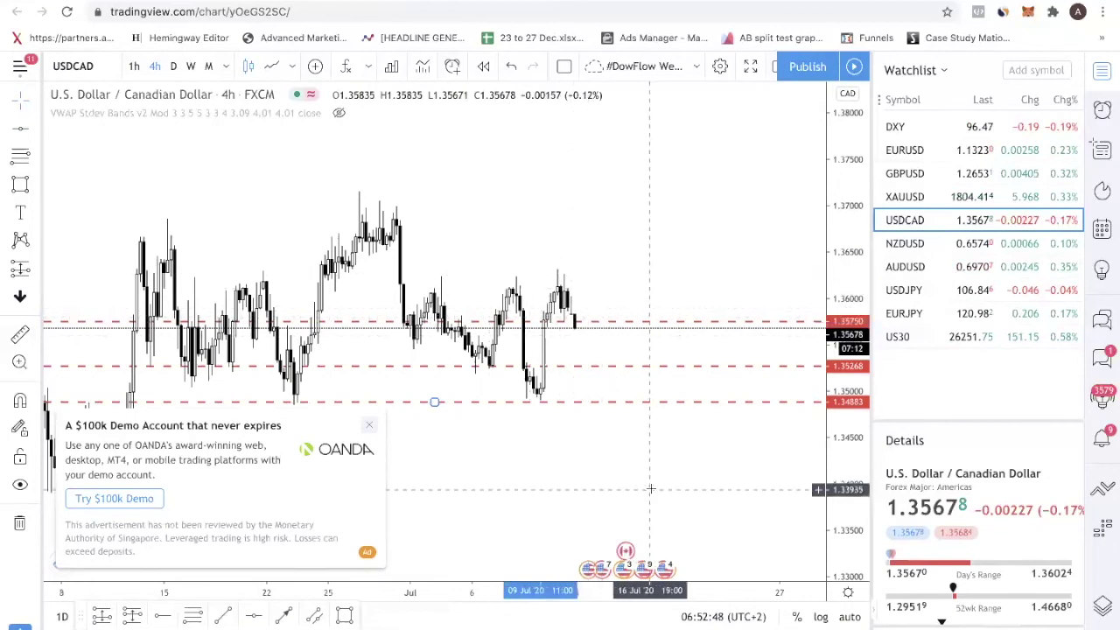
scroll(650, 488, left, 5)
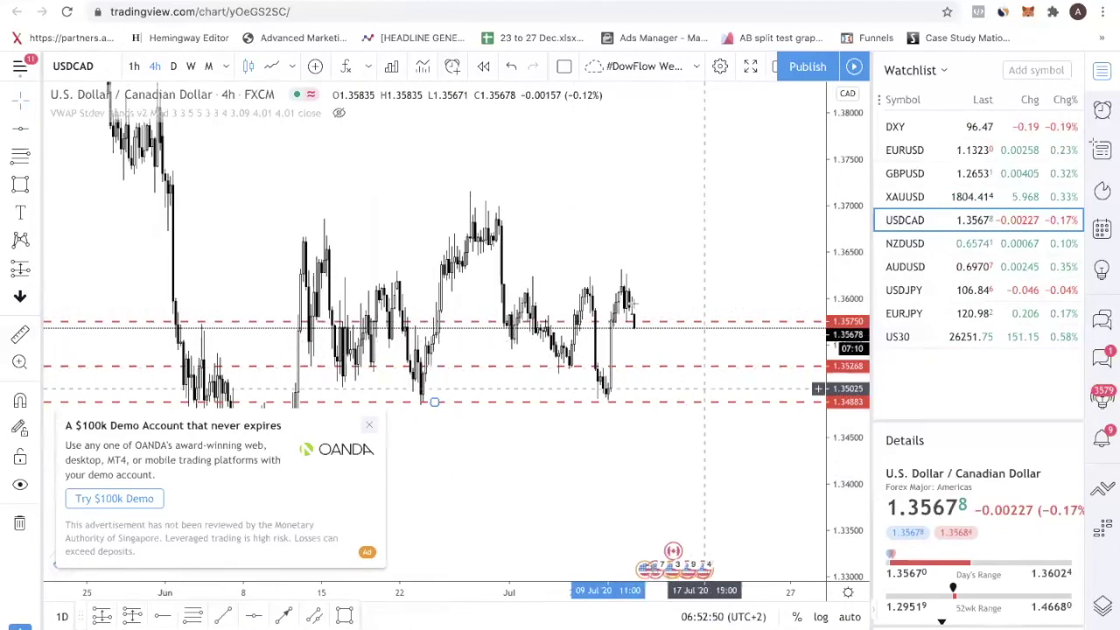
drag(607, 402, 607, 407)
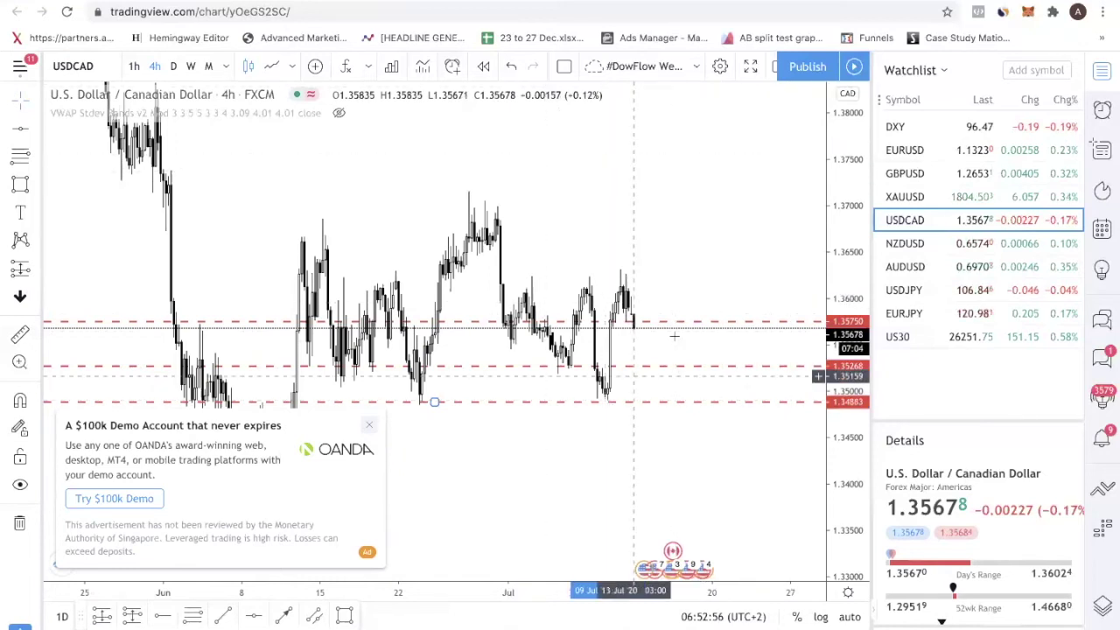
Step: Open the NZDUSD chart and remove all of its old drawings
click(993, 249)
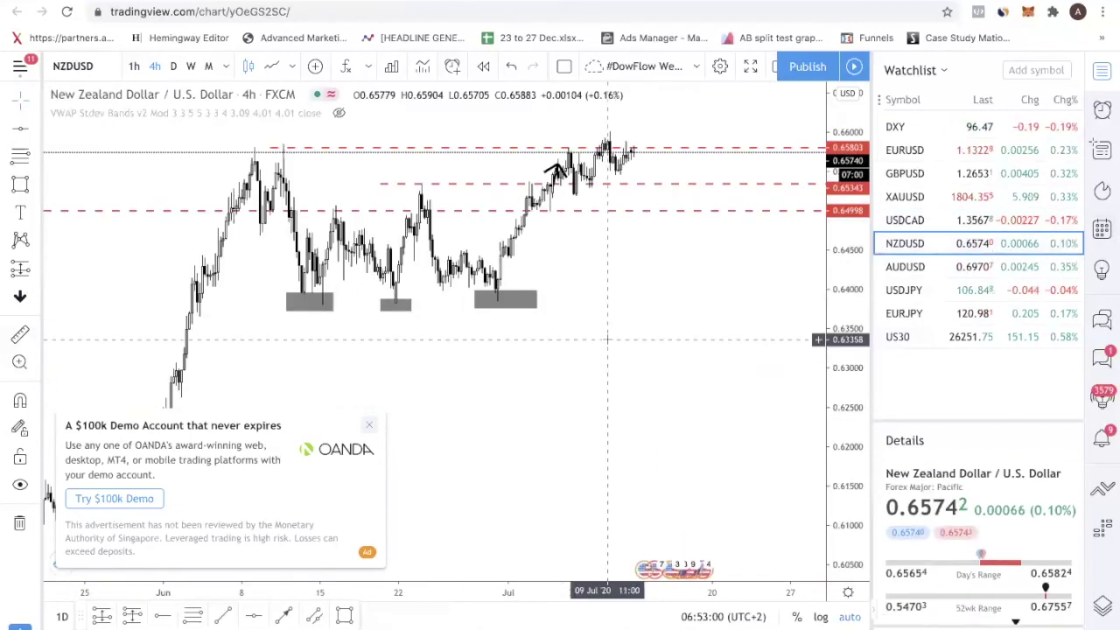
right_click(610, 327)
click(683, 587)
scroll(673, 294, up, 3)
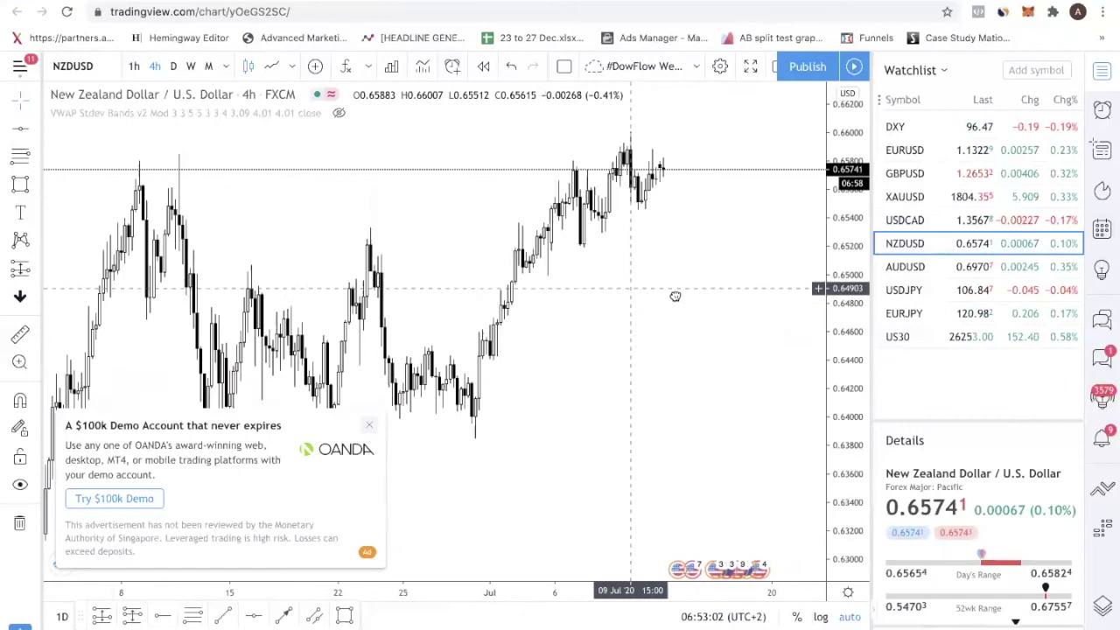
Step: Switch NZDUSD to the daily timeframe and dismiss the advertisement covering the chart
click(173, 65)
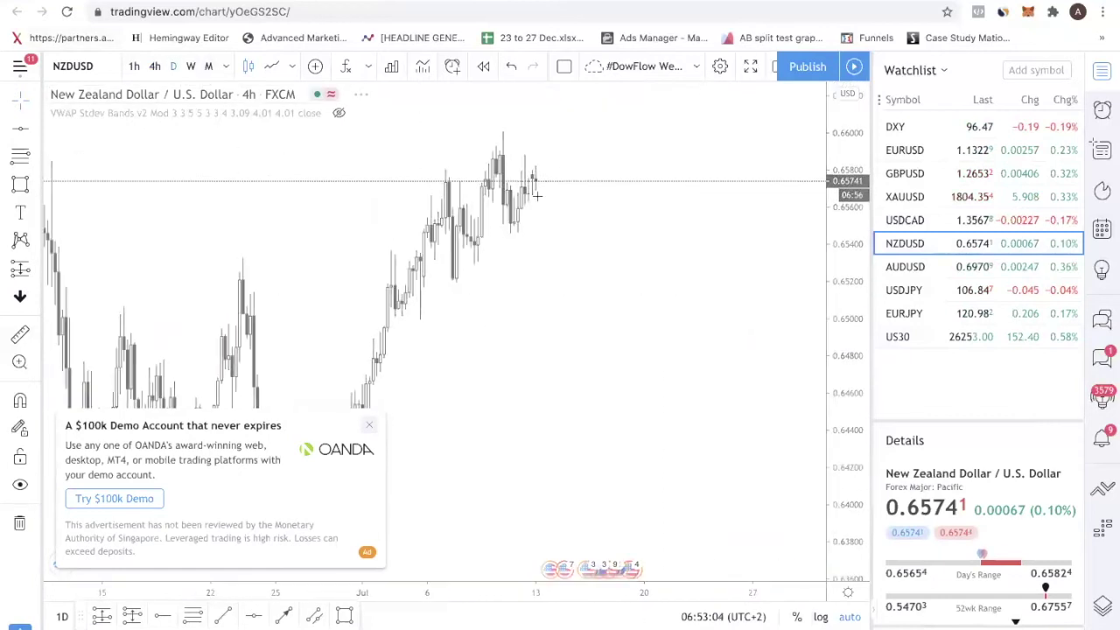
scroll(609, 237, up, 2)
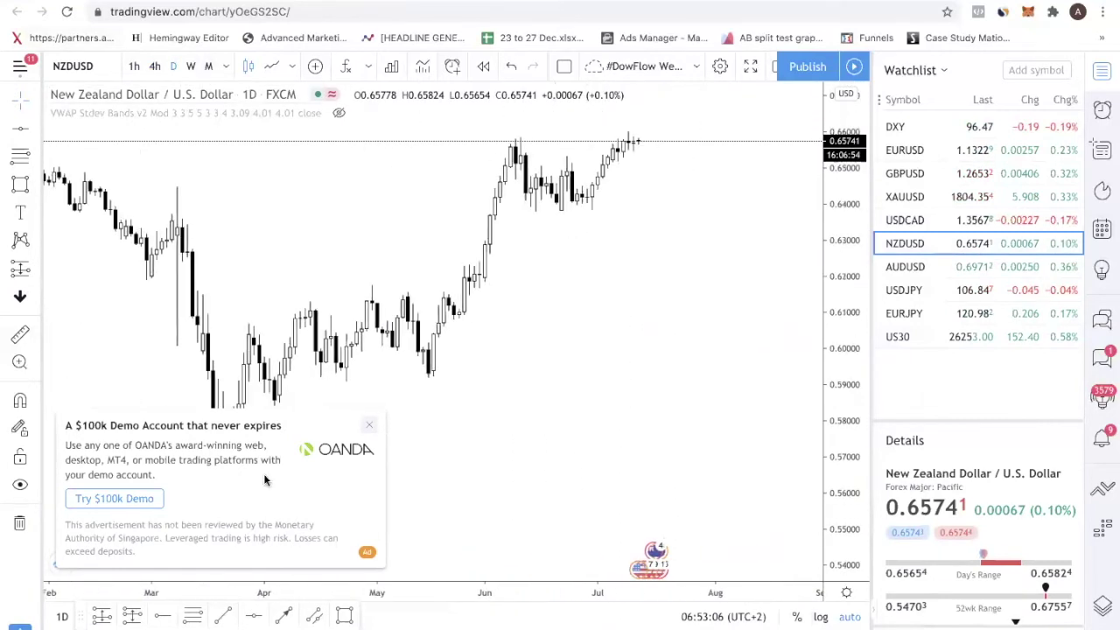
click(368, 425)
click(402, 477)
scroll(618, 300, up, 2)
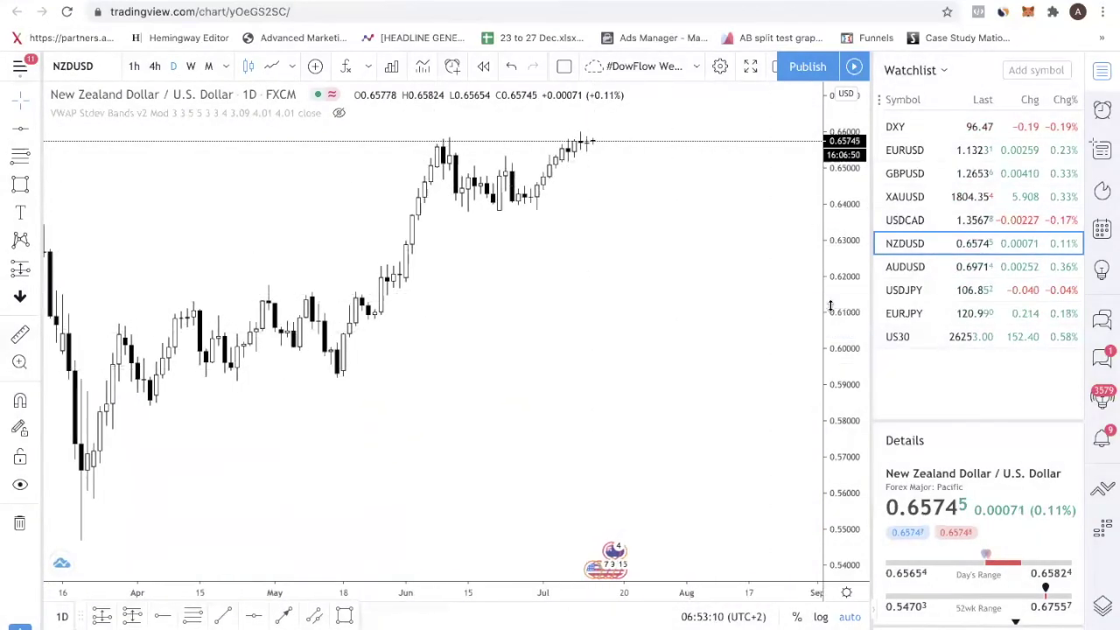
Step: Place a horizontal line at 0.65599 by the June high, check it against the closes in line style, and restore the candles
drag(841, 265, 493, 273)
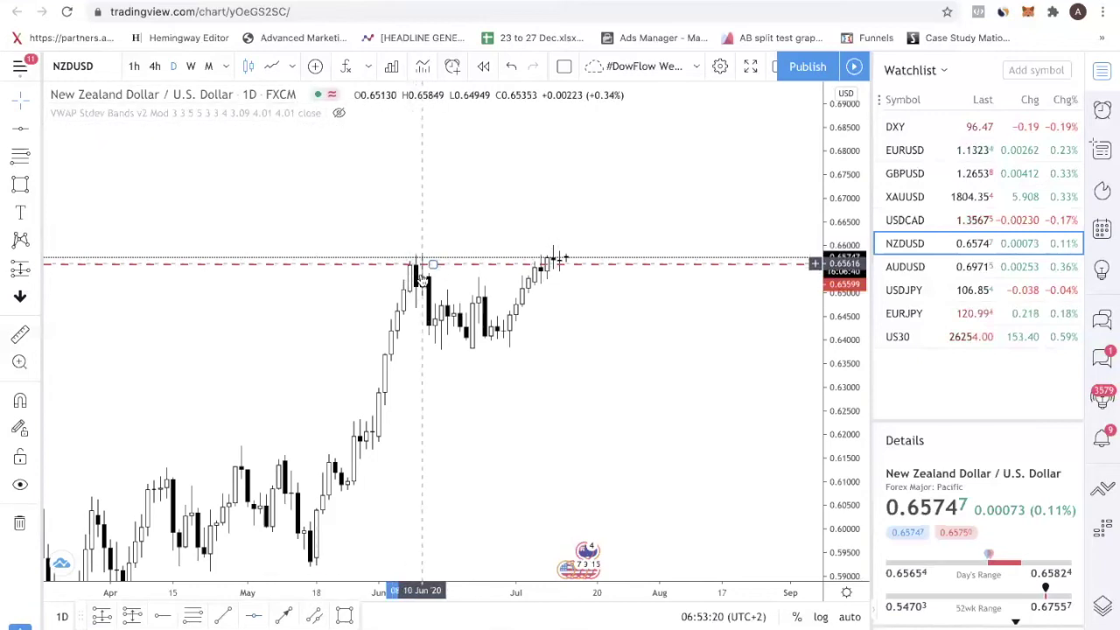
click(273, 67)
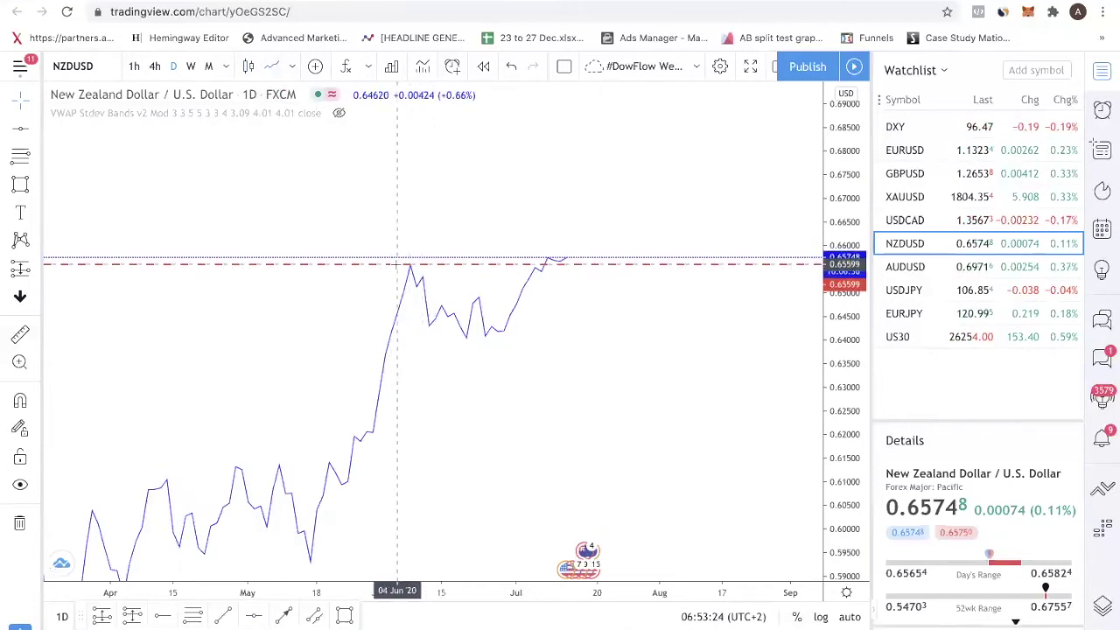
click(248, 67)
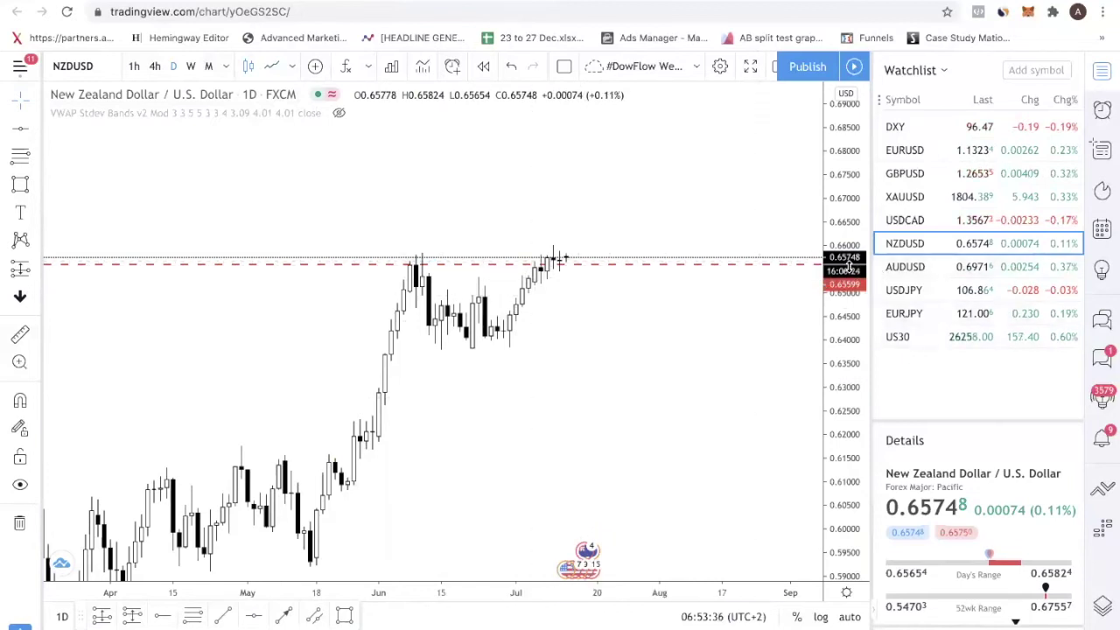
scroll(638, 321, down, 3)
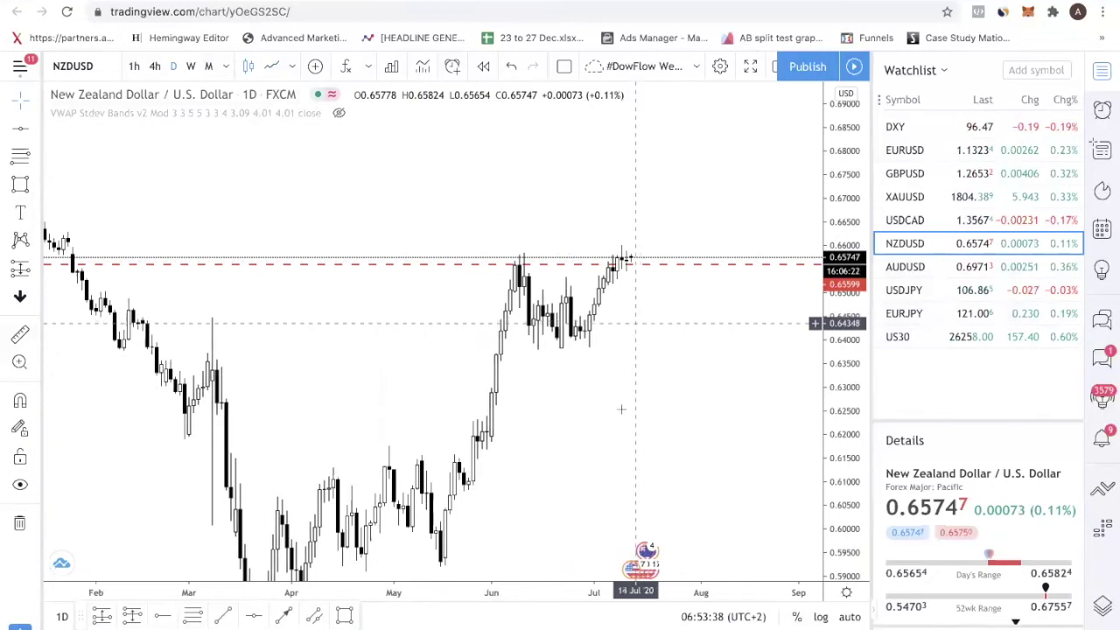
Step: Sketch an arrow falling from about 0.6575 to about 0.6497 after the latest daily candle, and discard it
key(ctrl+super+f)
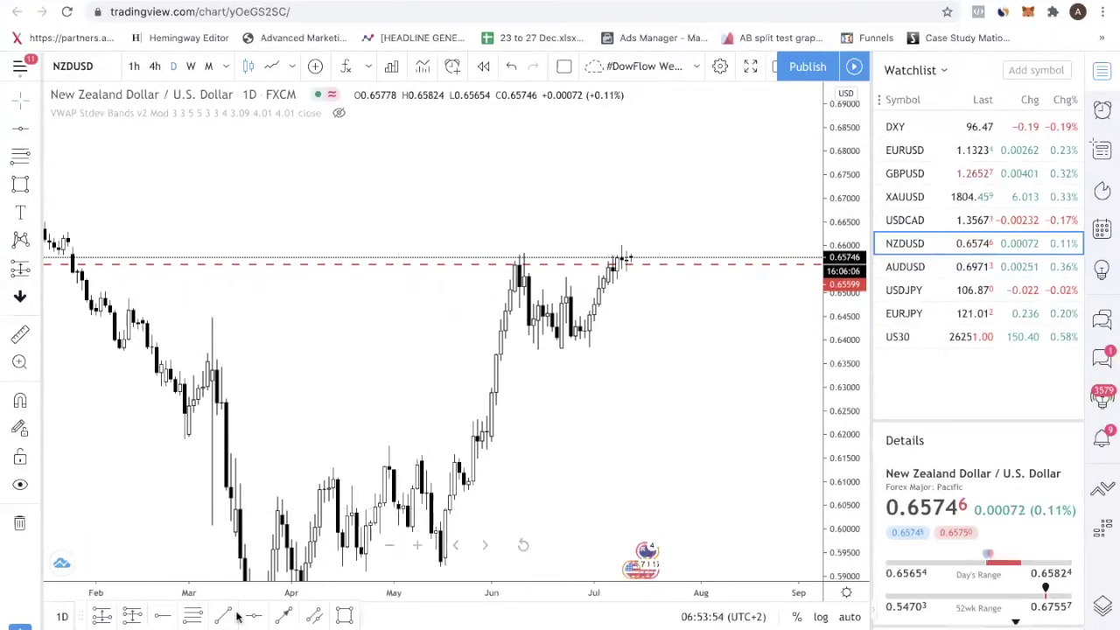
click(282, 616)
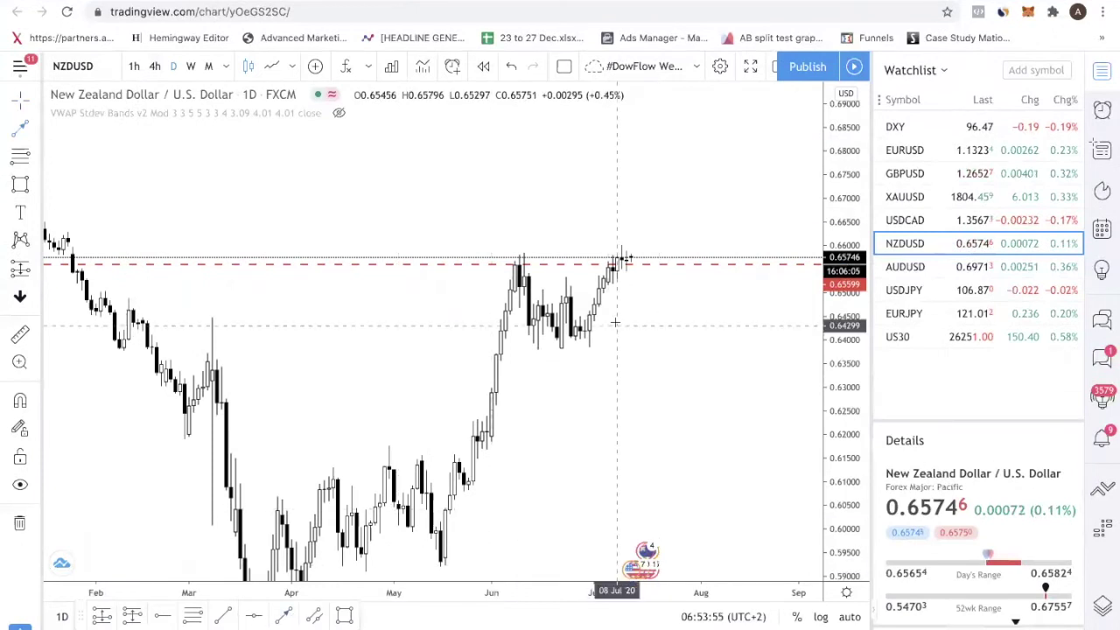
click(634, 258)
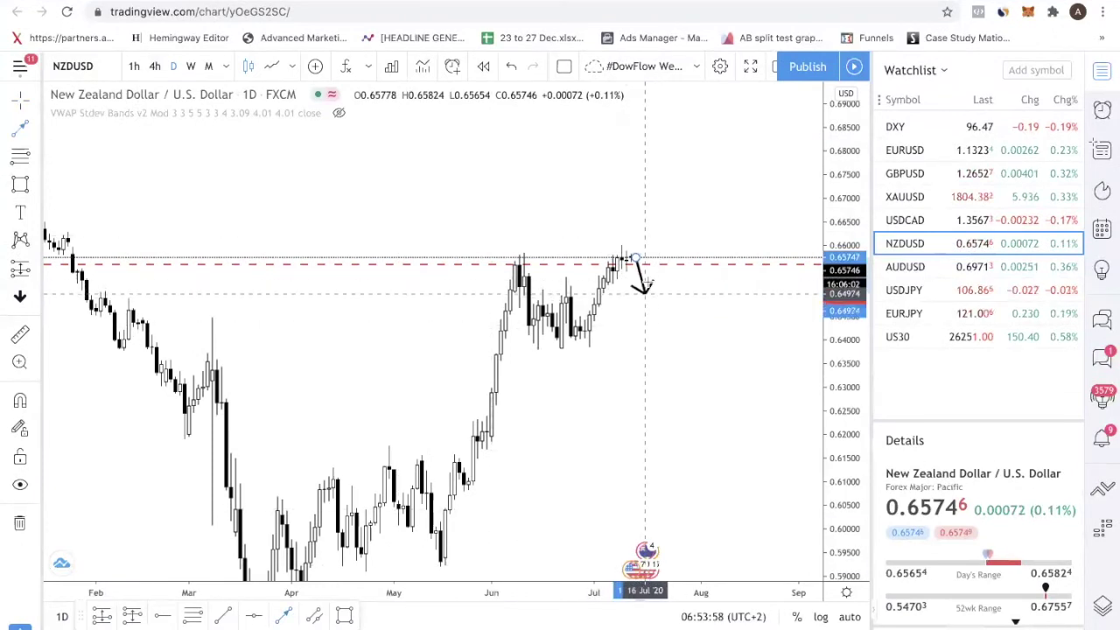
key(Escape)
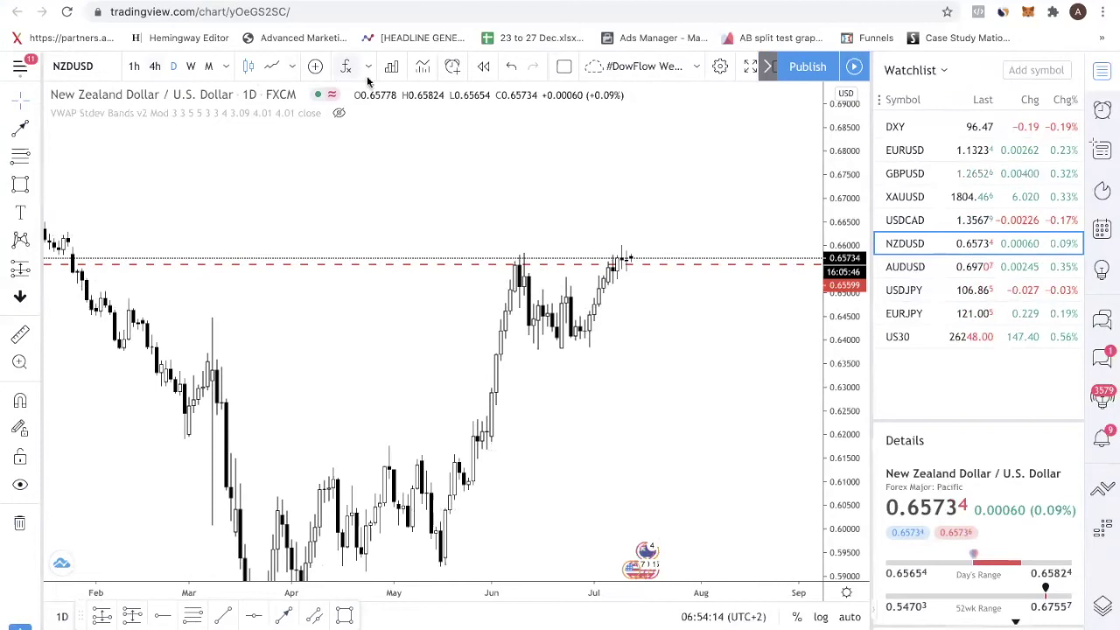
Step: Examine NZDUSD around the 0.65599 line on the 4-hour timeframe with an auto-fitted price scale, and return to the daily timeframe
click(154, 66)
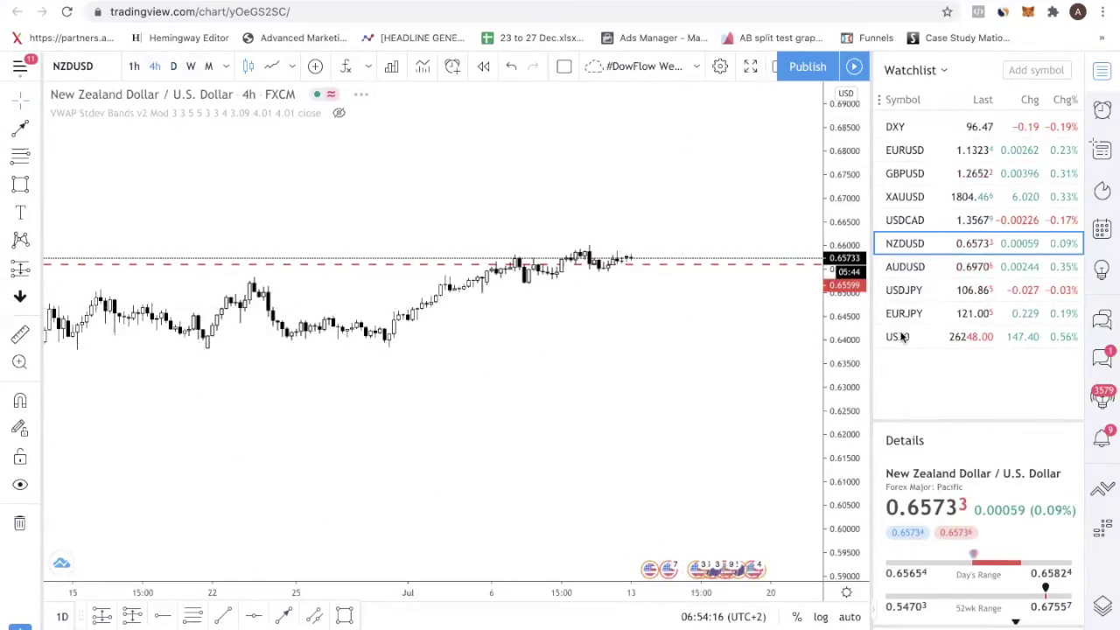
double_click(846, 329)
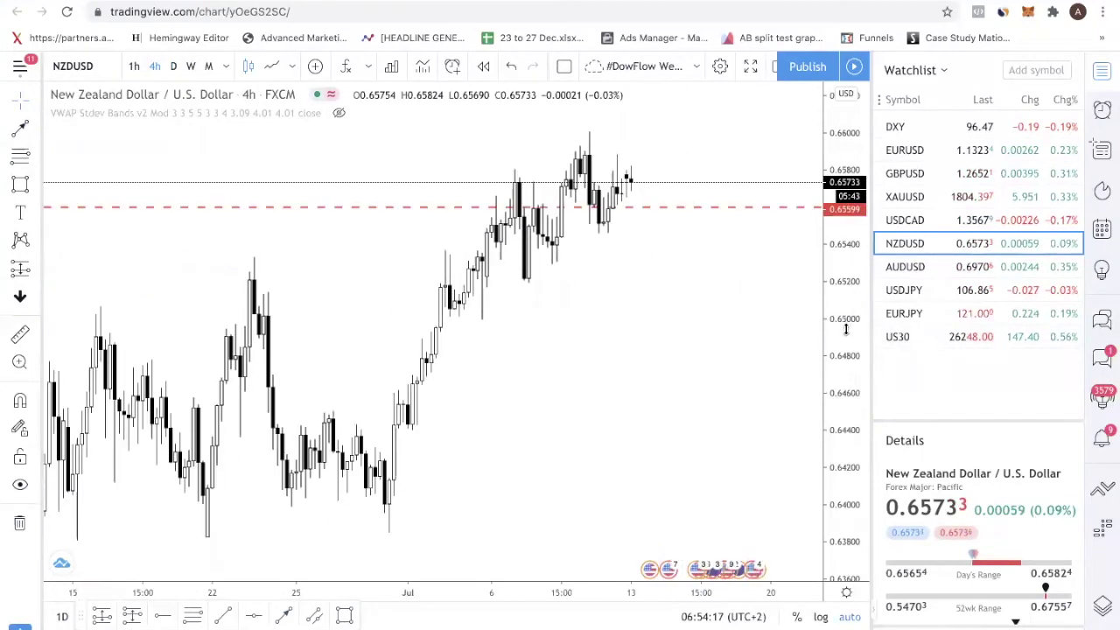
click(173, 66)
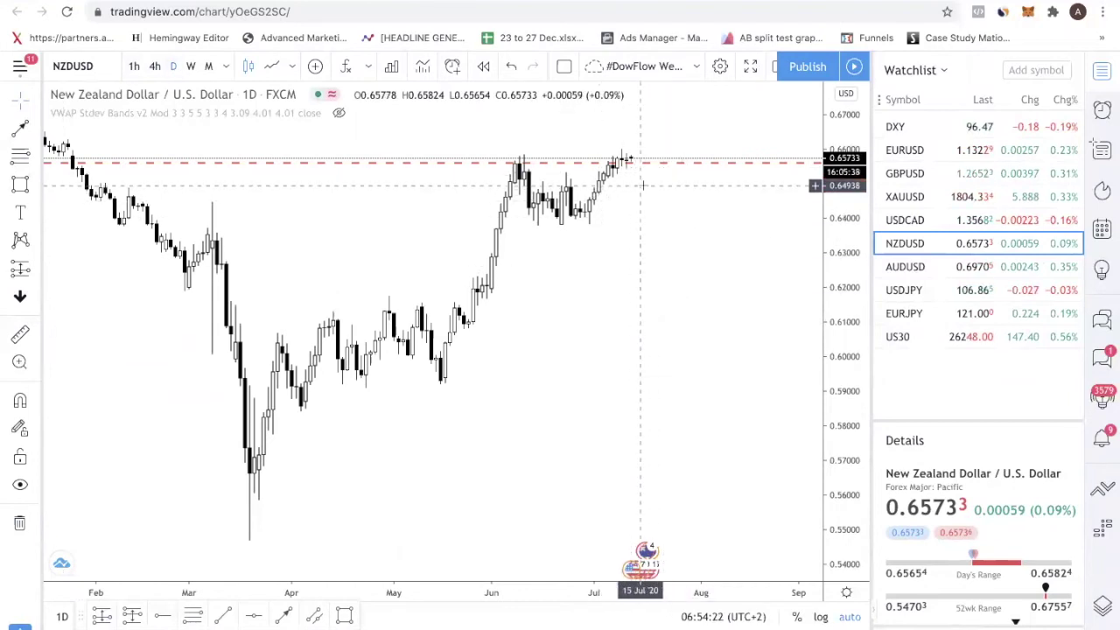
Step: Draw rectangles on the late-April high, from 0.62052 to 0.61513, and under the mid-May low, from 0.59359 to 0.58453
scroll(646, 187, down, 1)
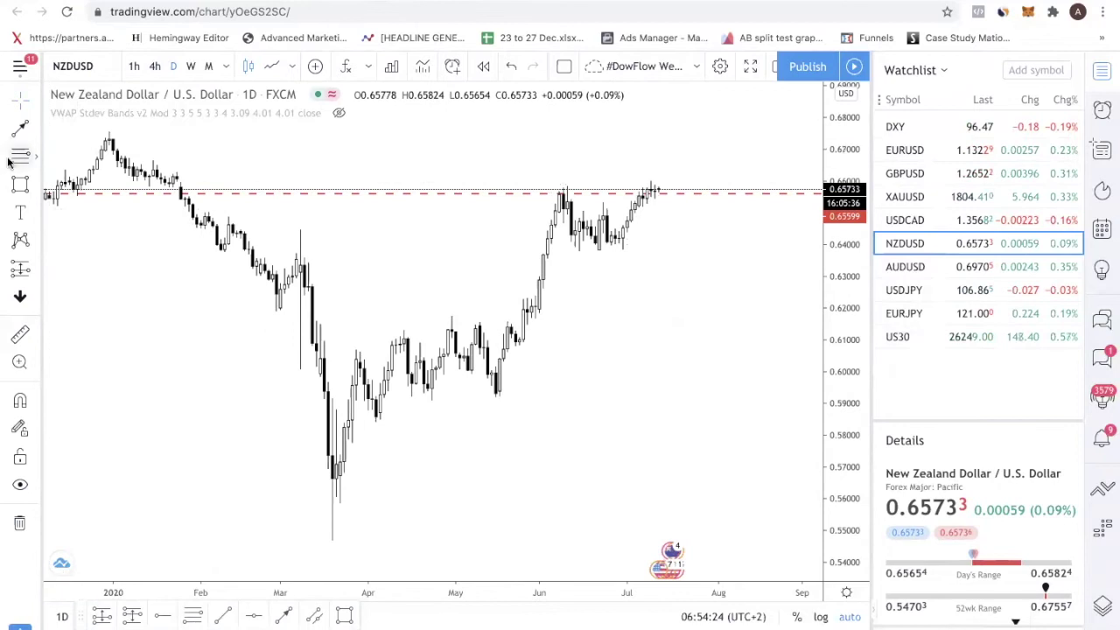
click(36, 184)
click(103, 218)
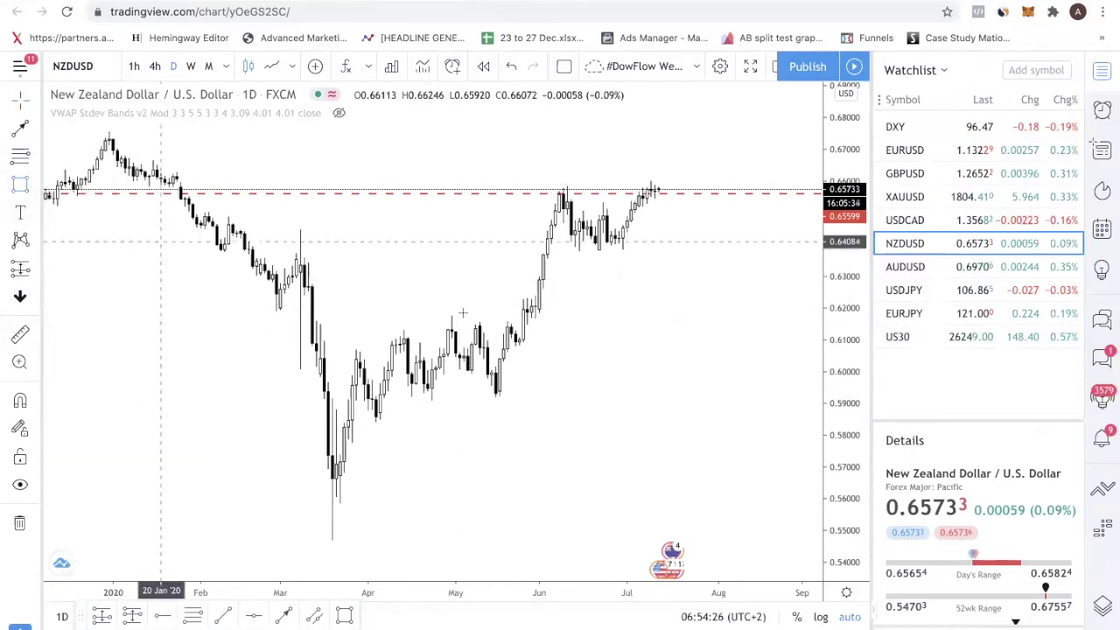
drag(442, 305, 466, 324)
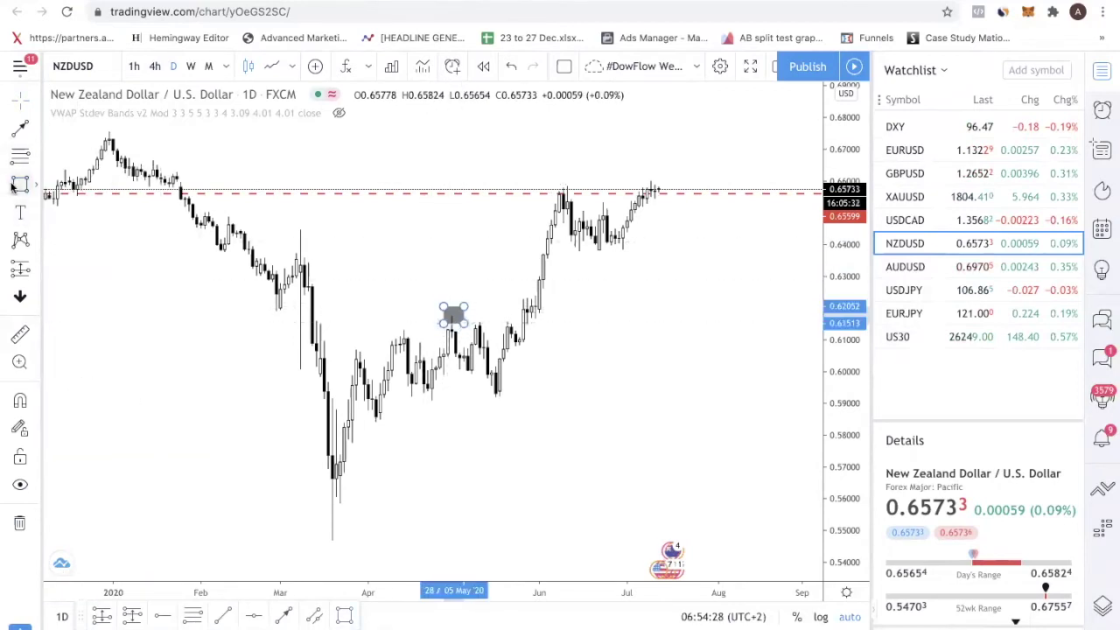
click(24, 185)
drag(539, 392, 483, 420)
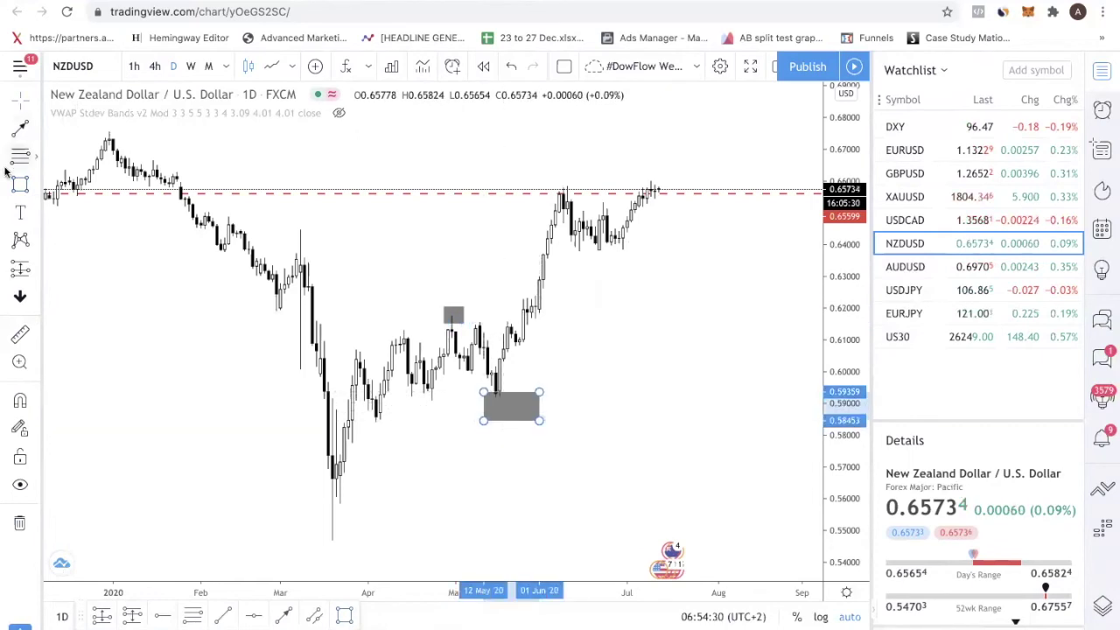
Step: Draw rectangles on the June high, from 0.65920 to 0.65455, and under the late-June lows, from 0.64011 to 0.63643
drag(559, 183, 559, 198)
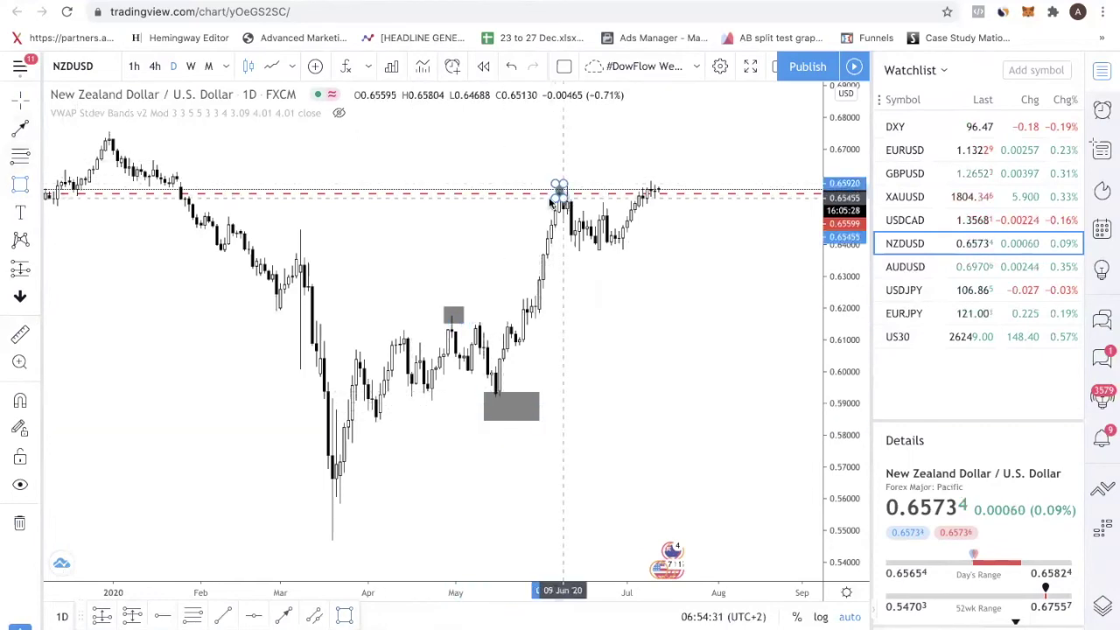
click(21, 183)
drag(590, 244, 651, 255)
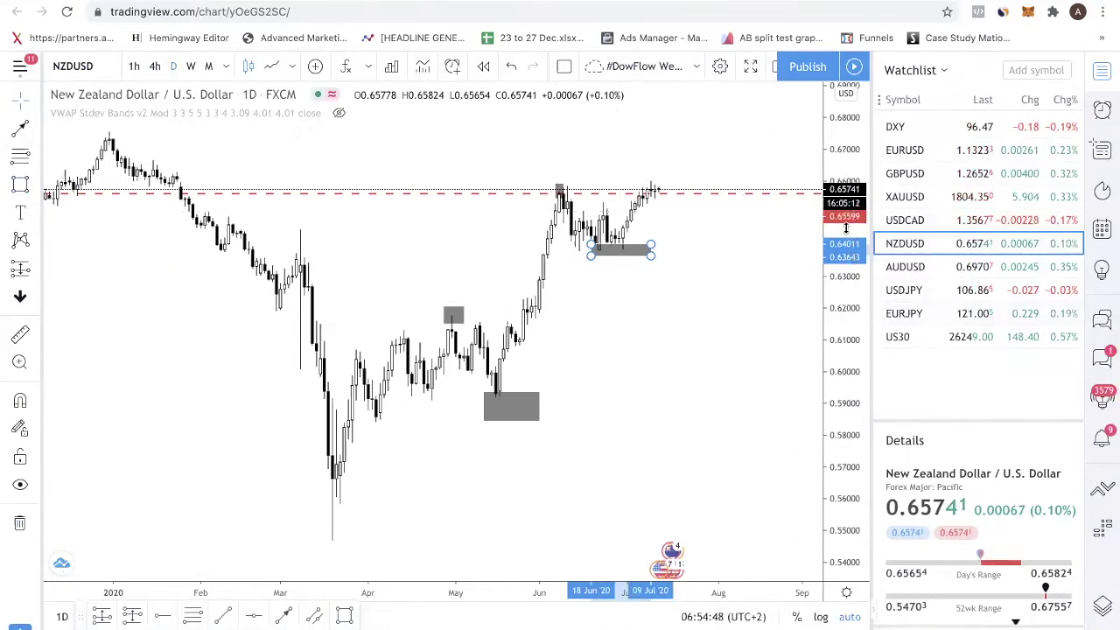
Step: Open the AUDUSD daily chart and place a horizontal line at 0.69763 across the June and July highs
click(1003, 274)
drag(692, 282, 641, 295)
scroll(640, 295, up, 5)
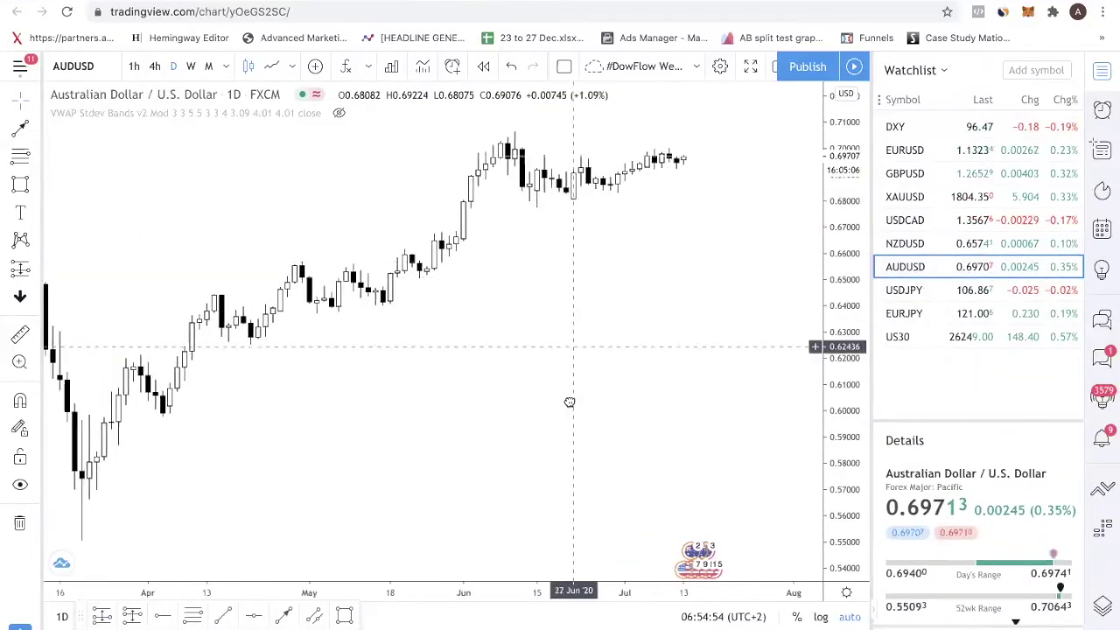
drag(642, 282, 523, 238)
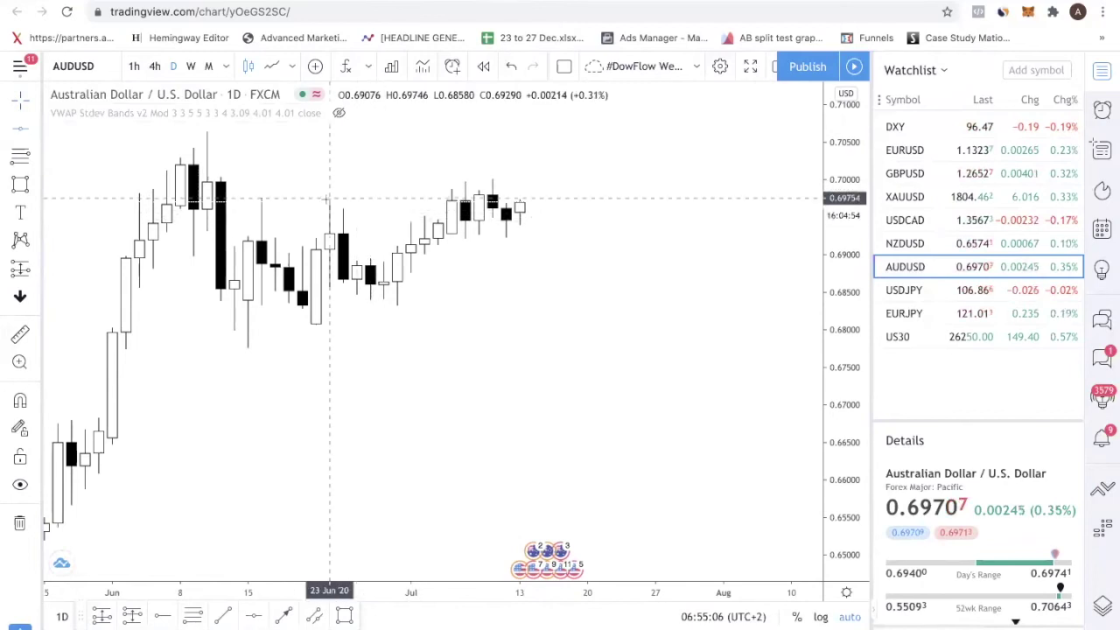
key(alt+h)
scroll(333, 196, down, 2)
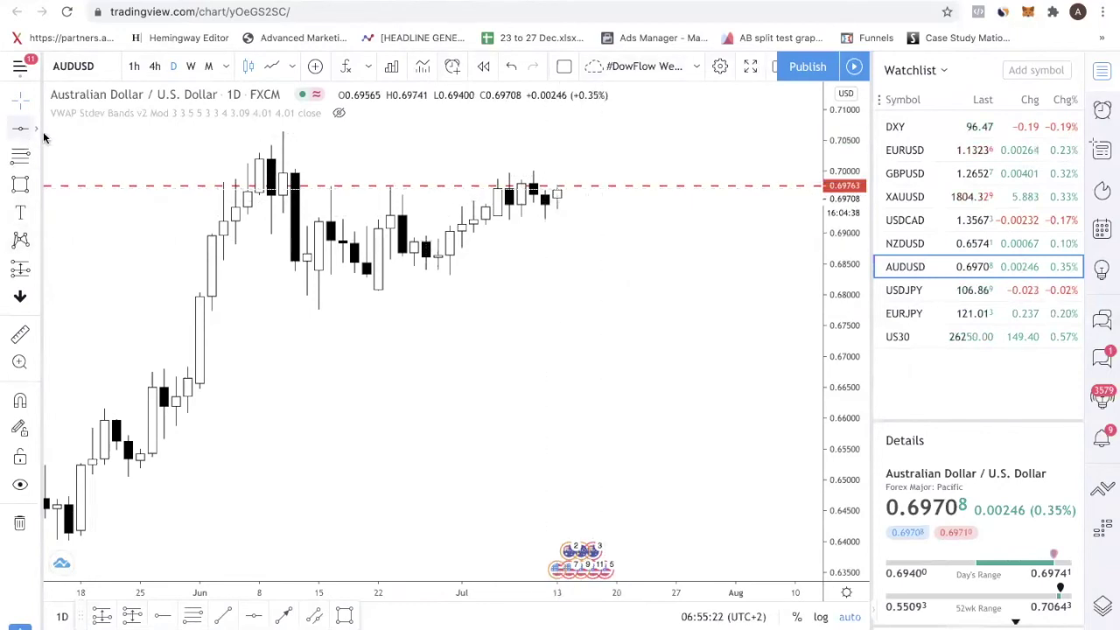
Step: Add a second horizontal line at 0.69285, check it against the closes in line style, and restore the candles
click(509, 218)
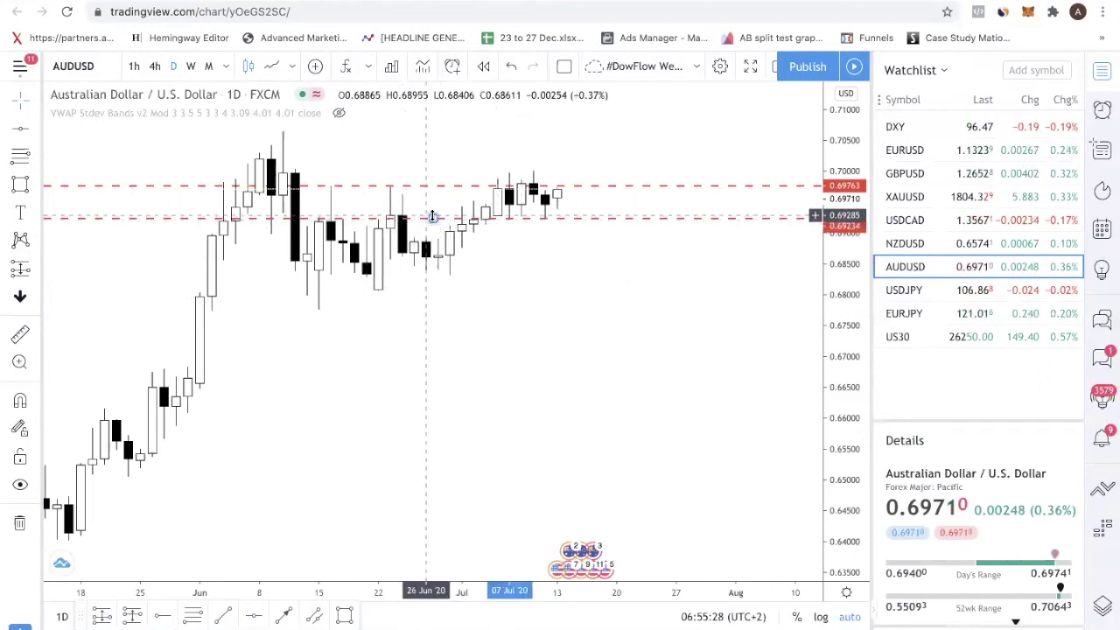
drag(430, 217, 430, 211)
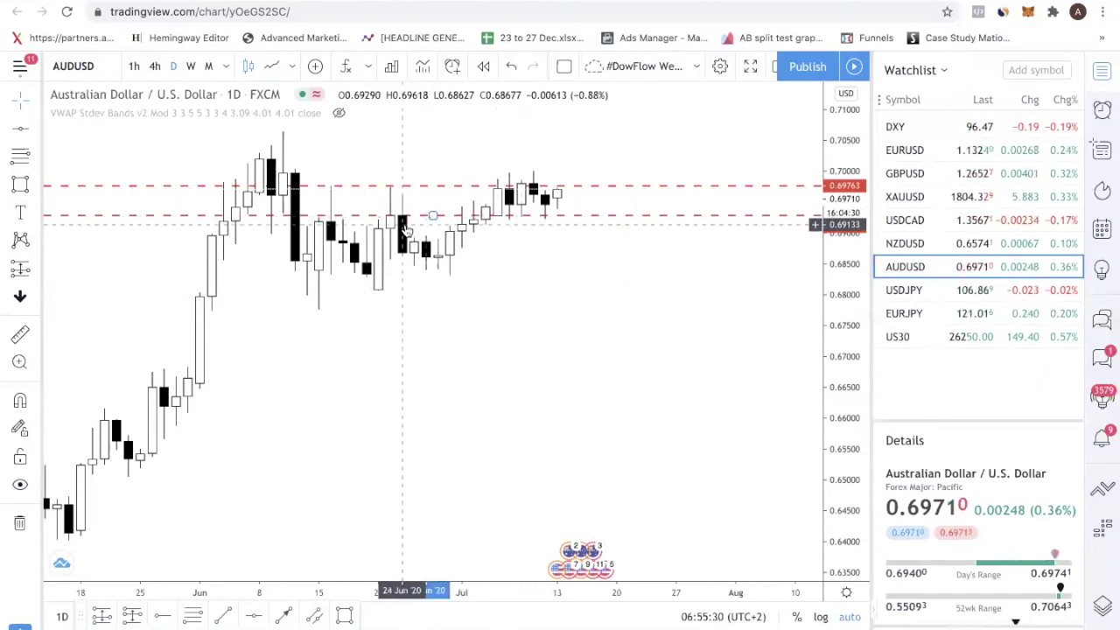
click(271, 67)
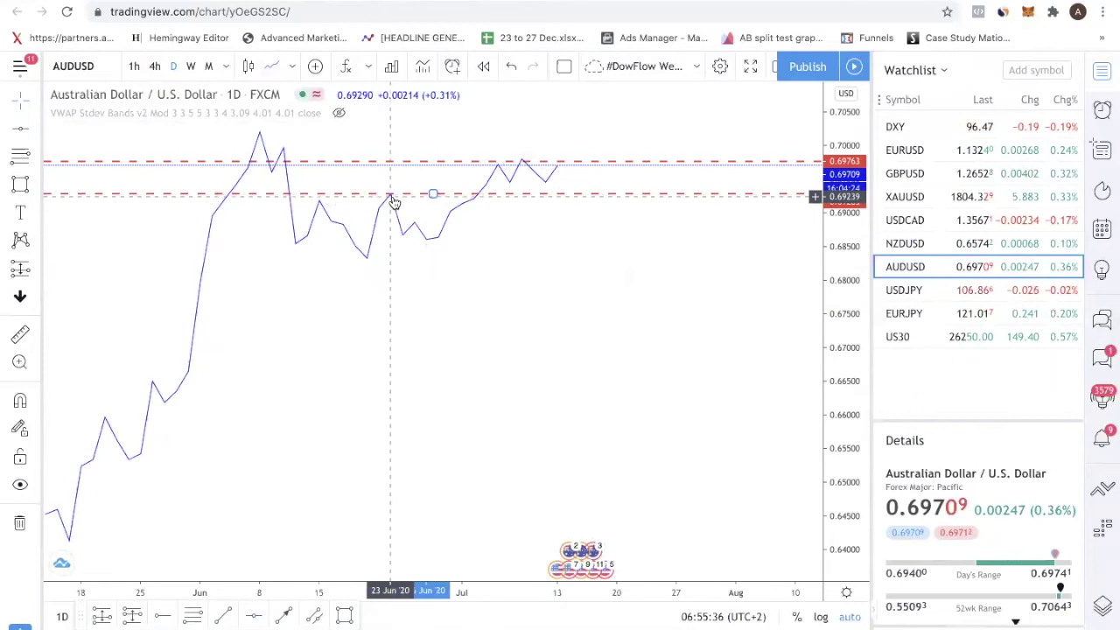
click(249, 66)
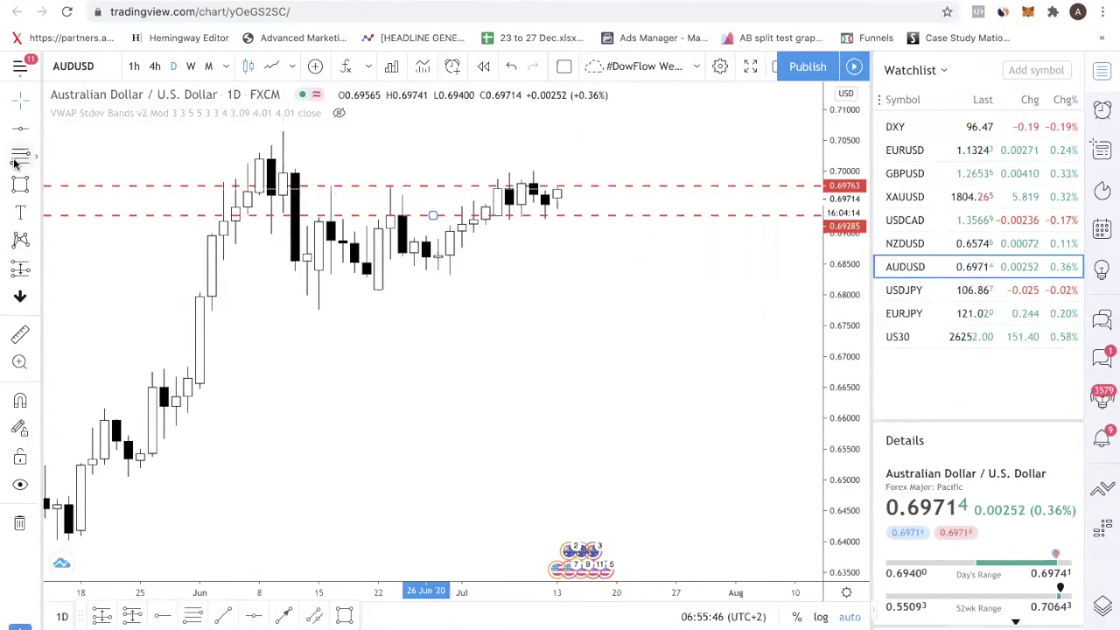
Step: Draw a rectangle between the two horizontal lines over the July candles, spanning from 1 July to about 20 July
click(21, 185)
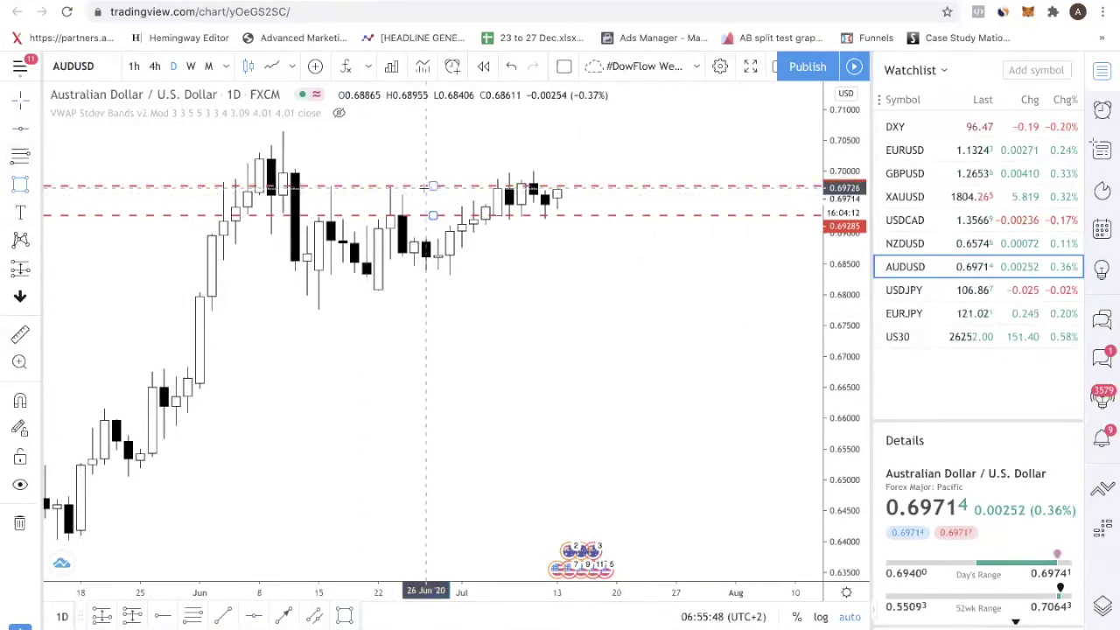
click(426, 187)
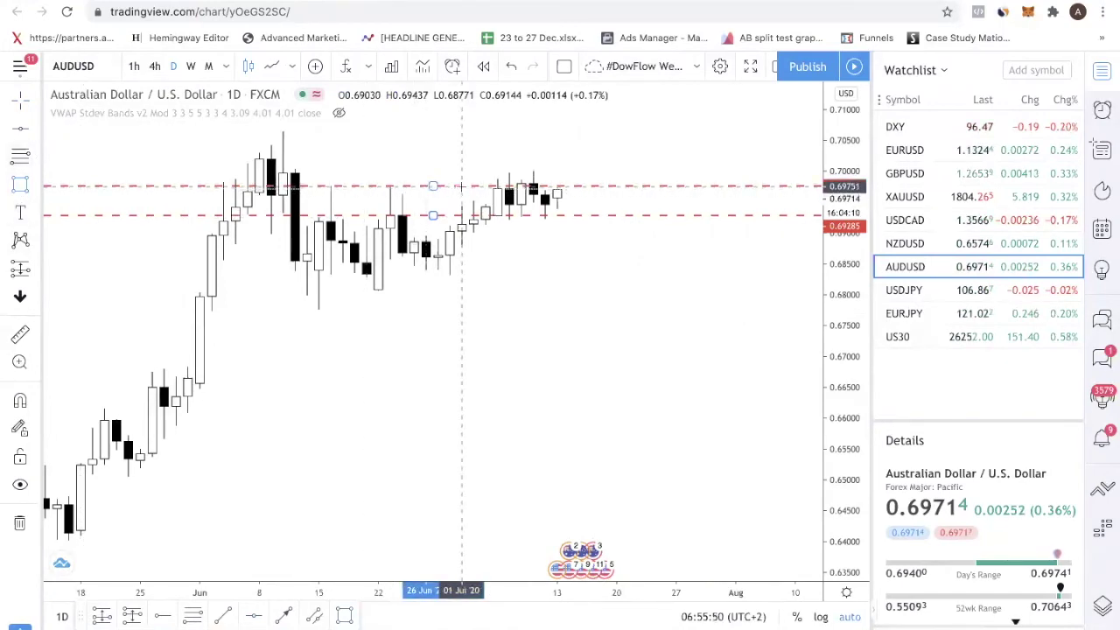
click(462, 186)
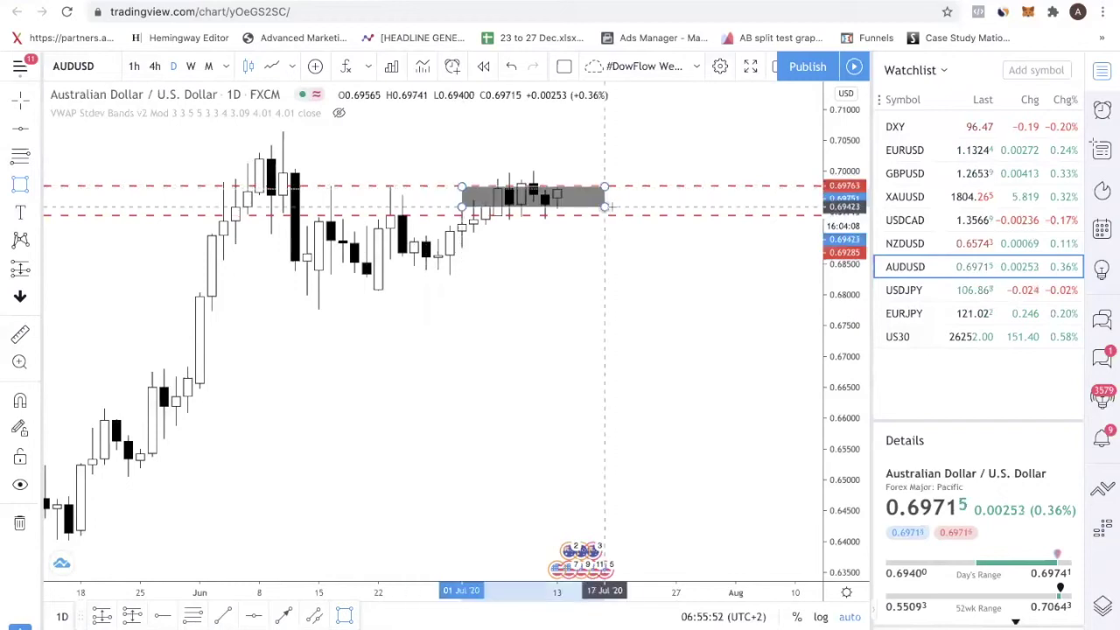
click(621, 211)
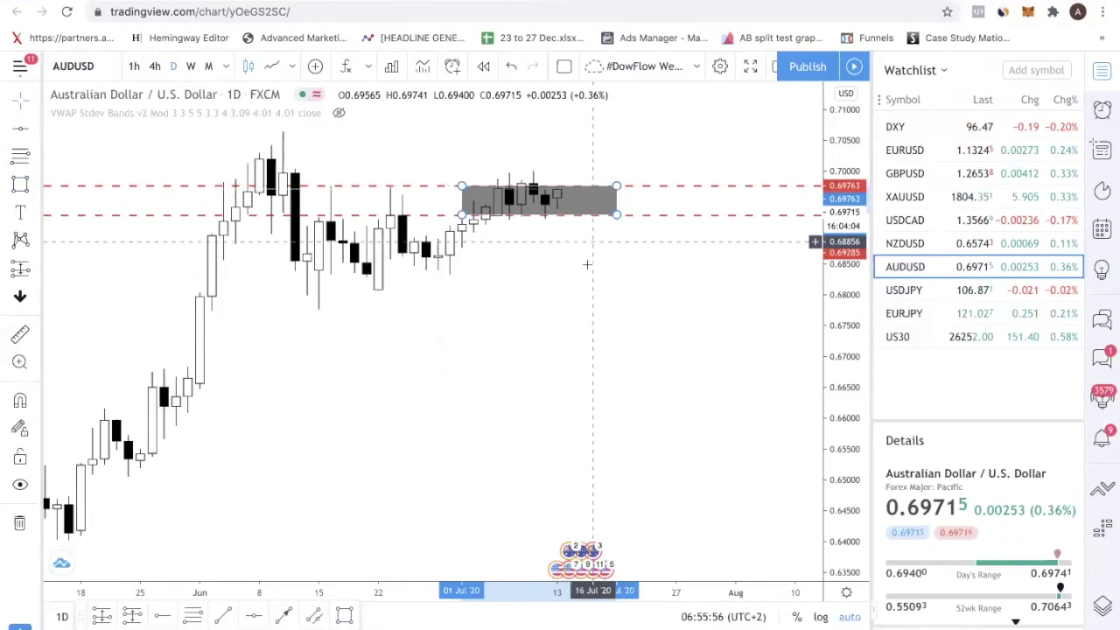
click(590, 223)
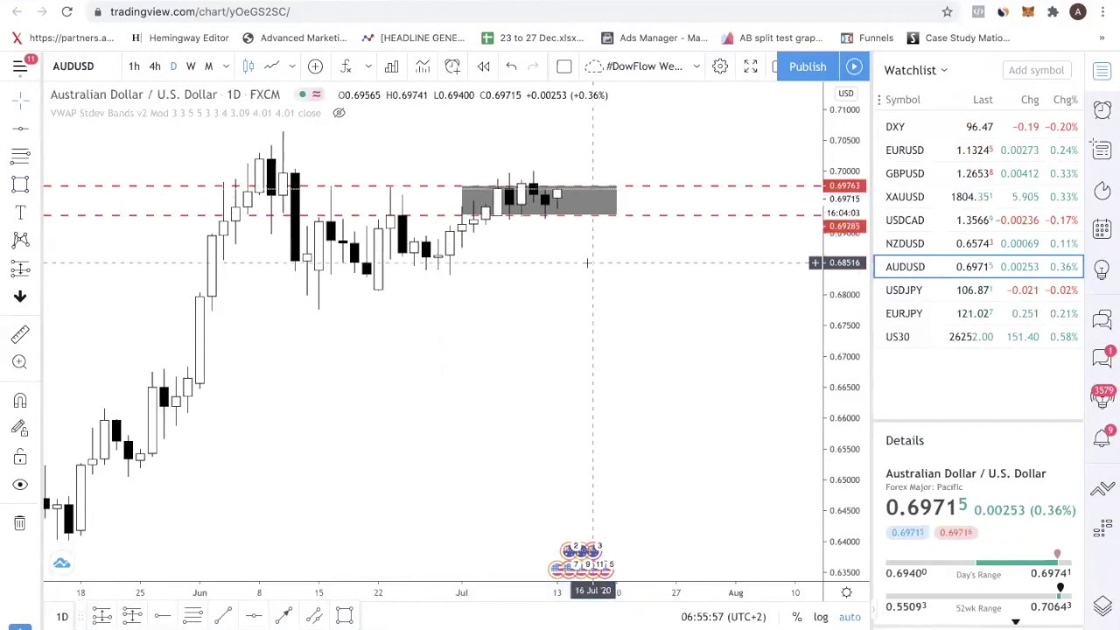
Step: Draw an arrow rising from 0.69789 to 0.70406 above the range and another falling from 0.69247 to 0.68642 below it
click(575, 193)
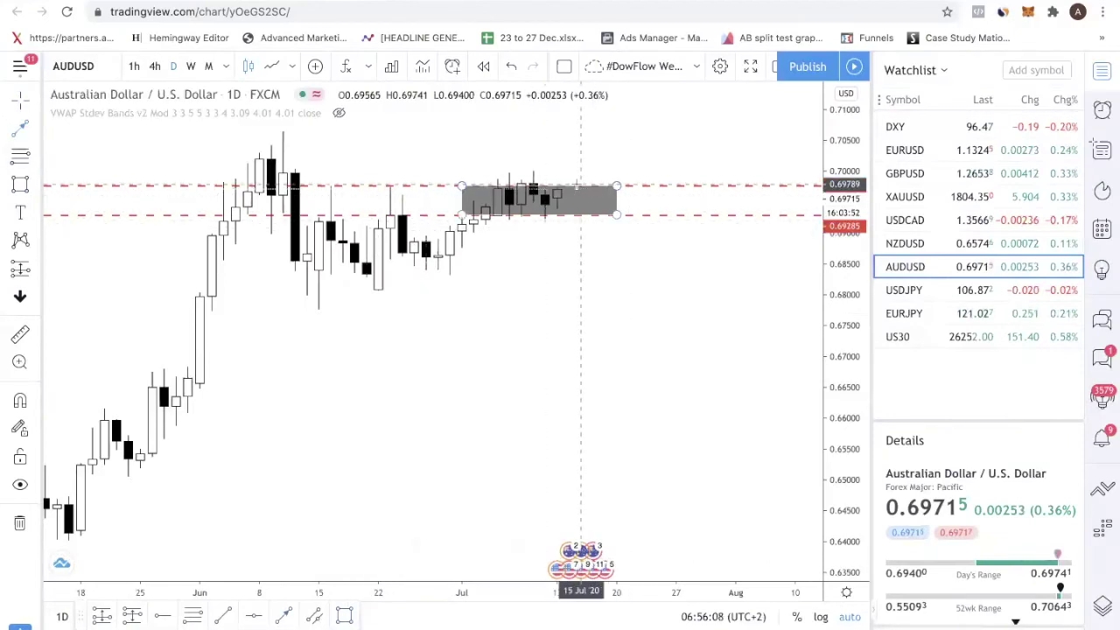
drag(580, 184, 617, 147)
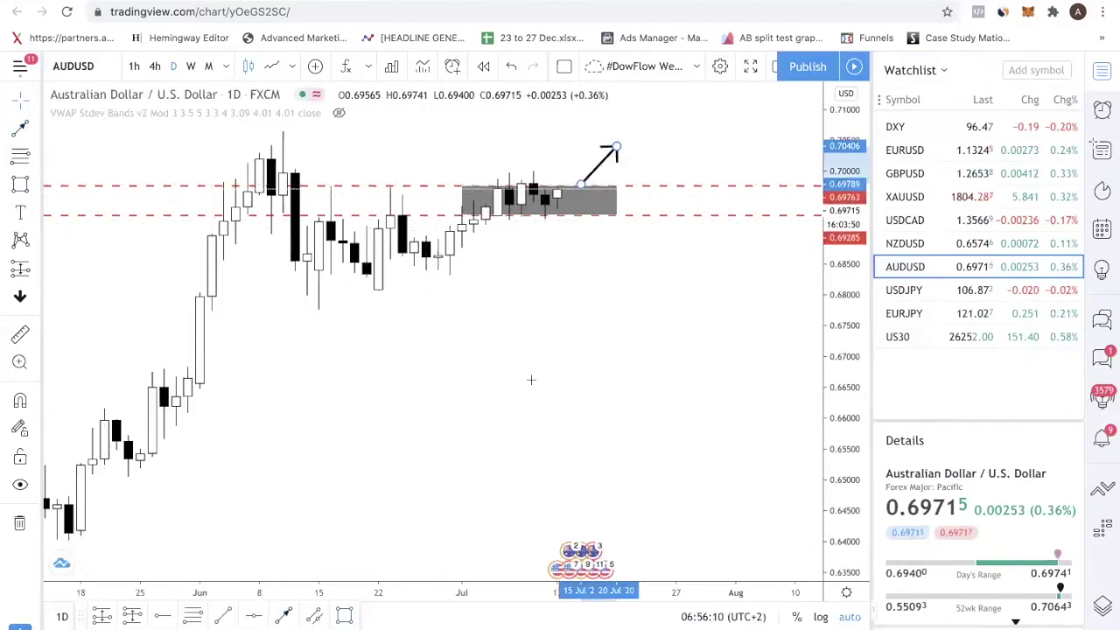
drag(556, 214, 580, 254)
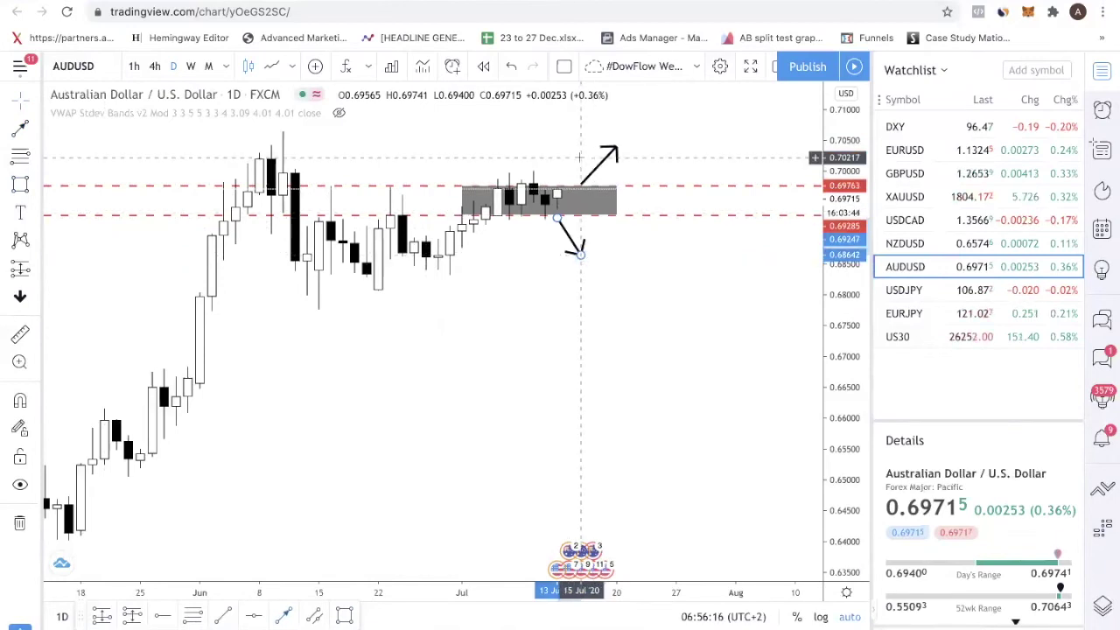
Step: Switch to the Forex Factory calendar, examine Thursday's AUD Employment Change and Unemployment Rate events, and return to the TradingView chart
key(ctrl+Tab)
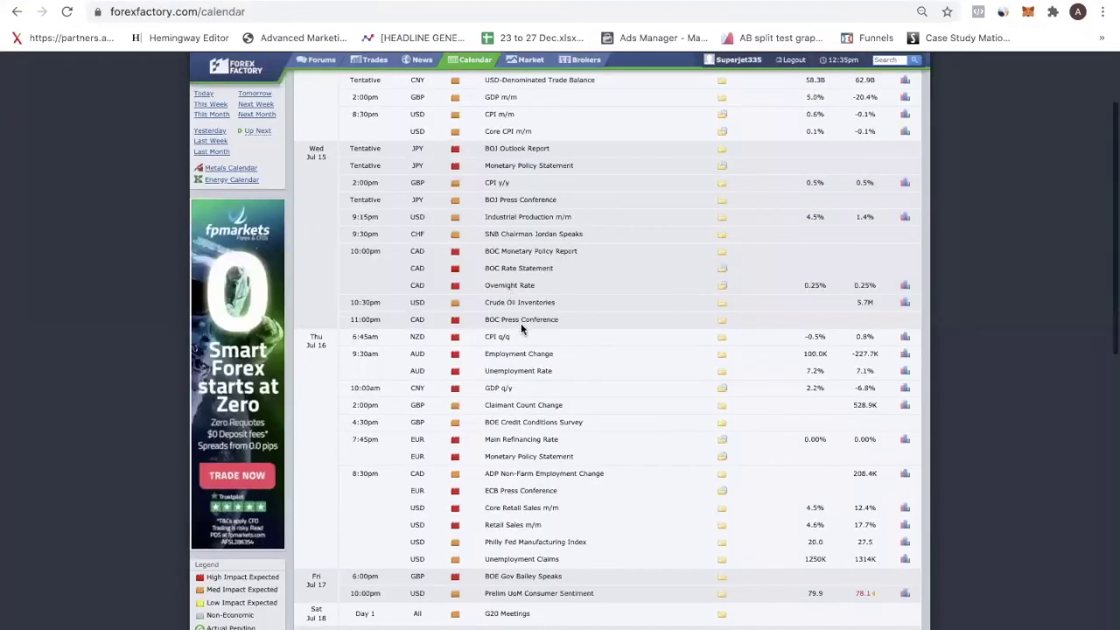
scroll(551, 425, up, 1)
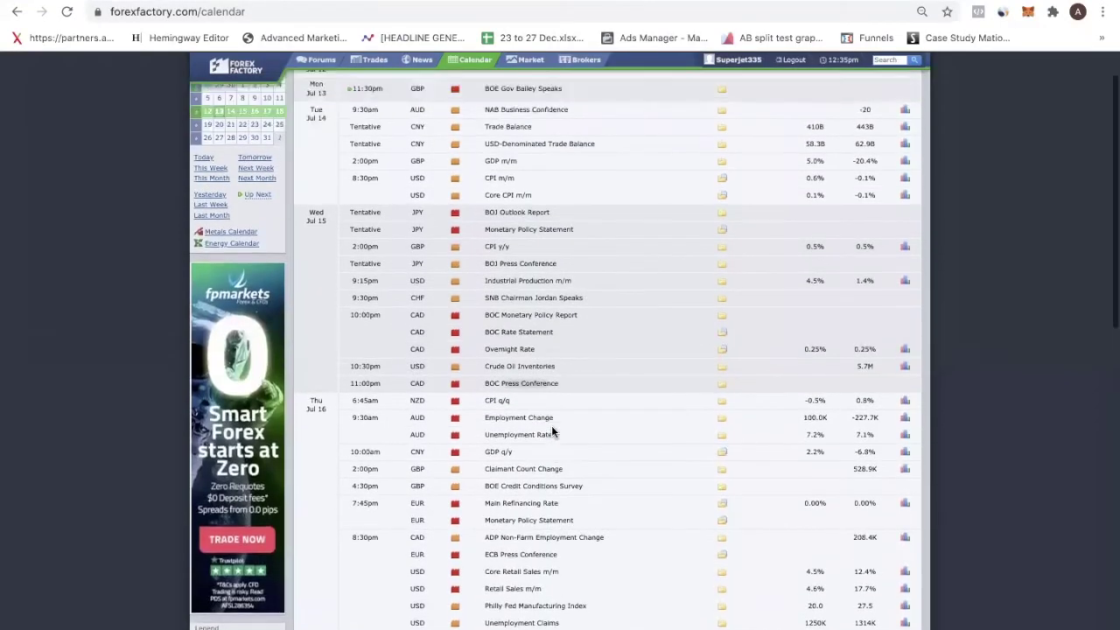
drag(484, 405, 528, 417)
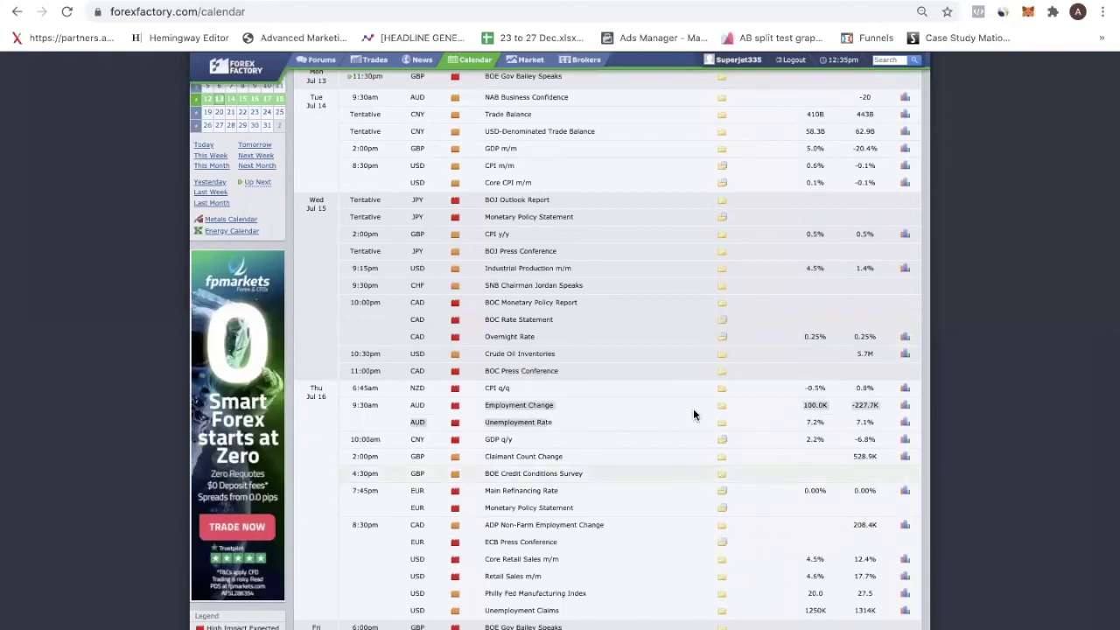
scroll(585, 524, down, 2)
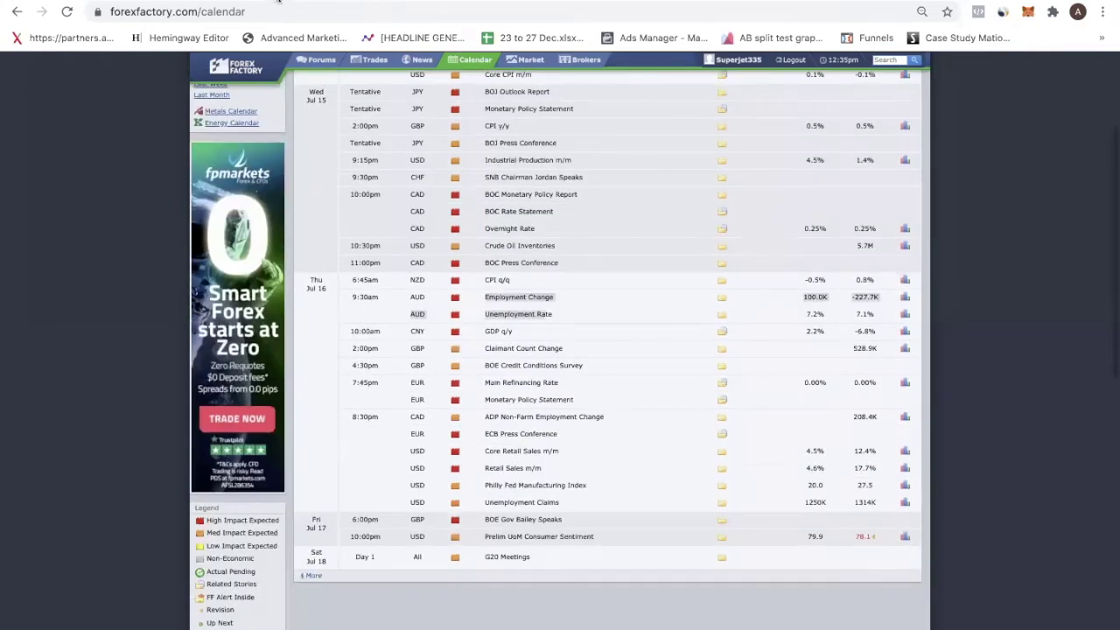
key(ctrl+Tab)
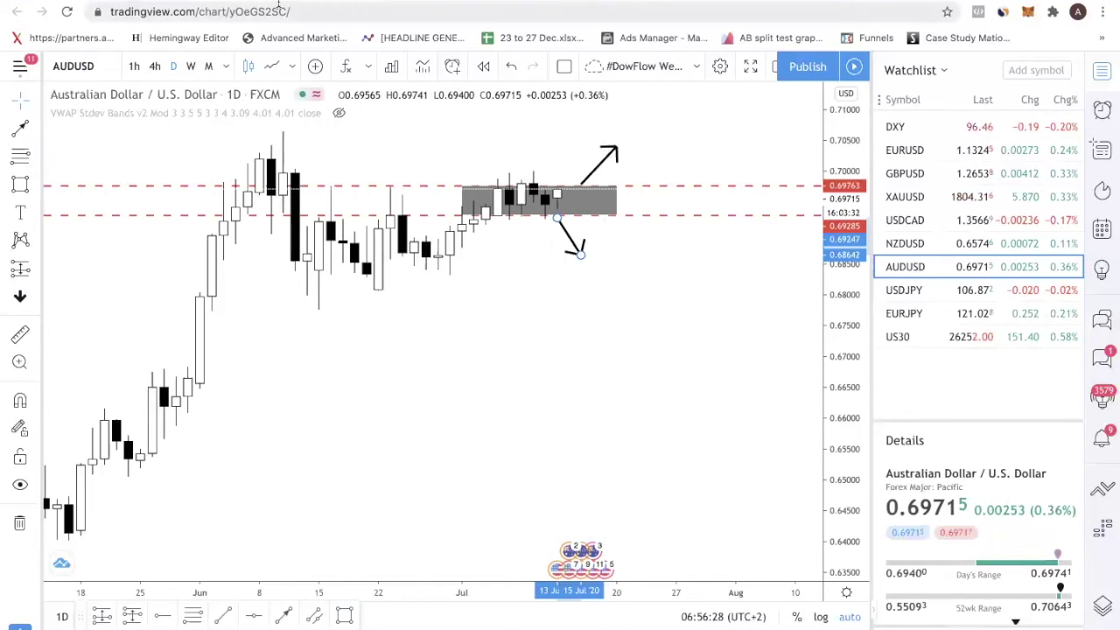
Step: Open the USDJPY daily chart, bring the candles since mid-March into view, and reset the price scale
click(914, 288)
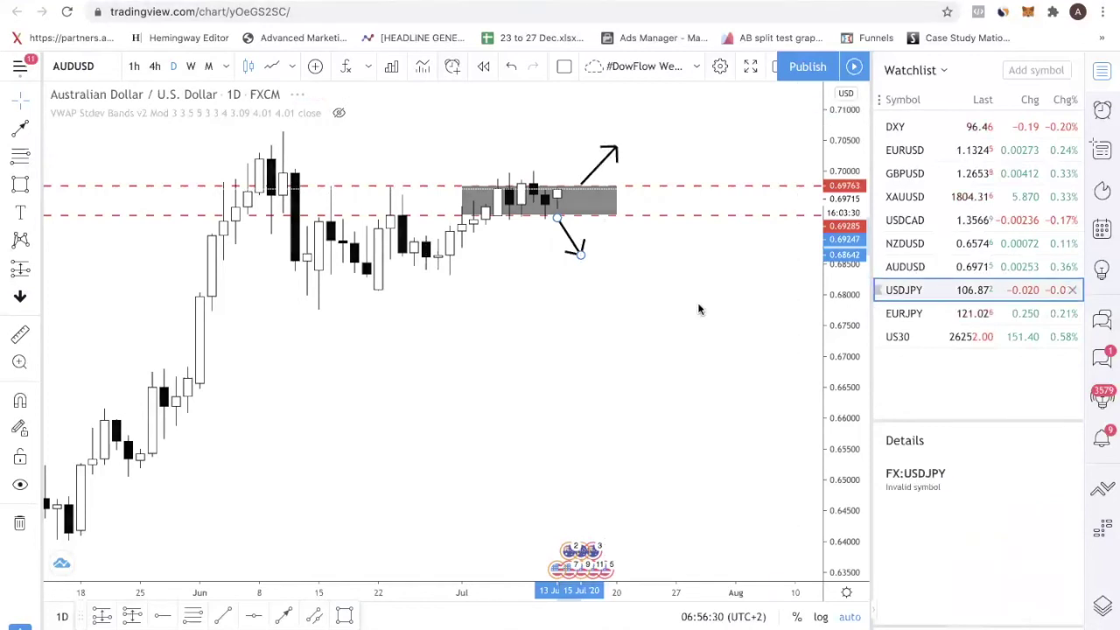
scroll(537, 331, down, 5)
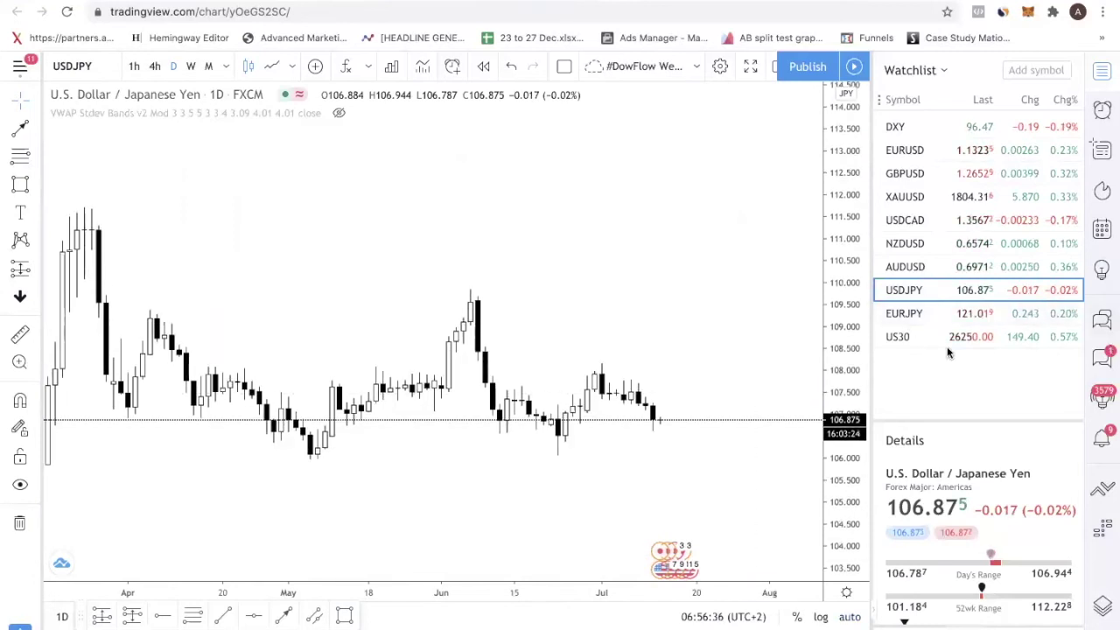
scroll(378, 324, right, 5)
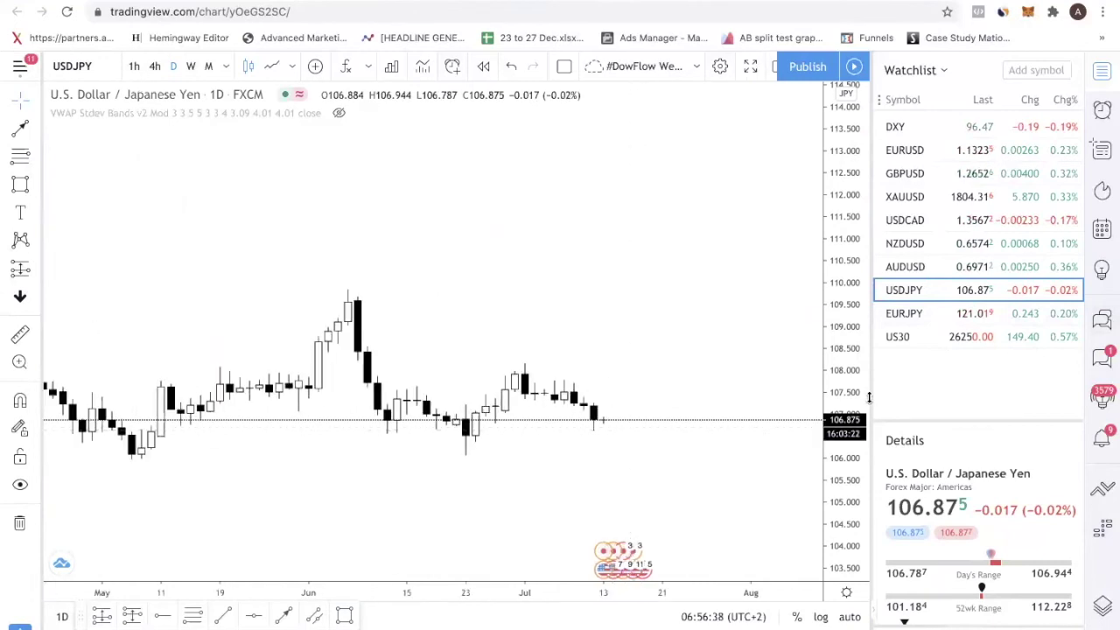
scroll(825, 400, down, 4)
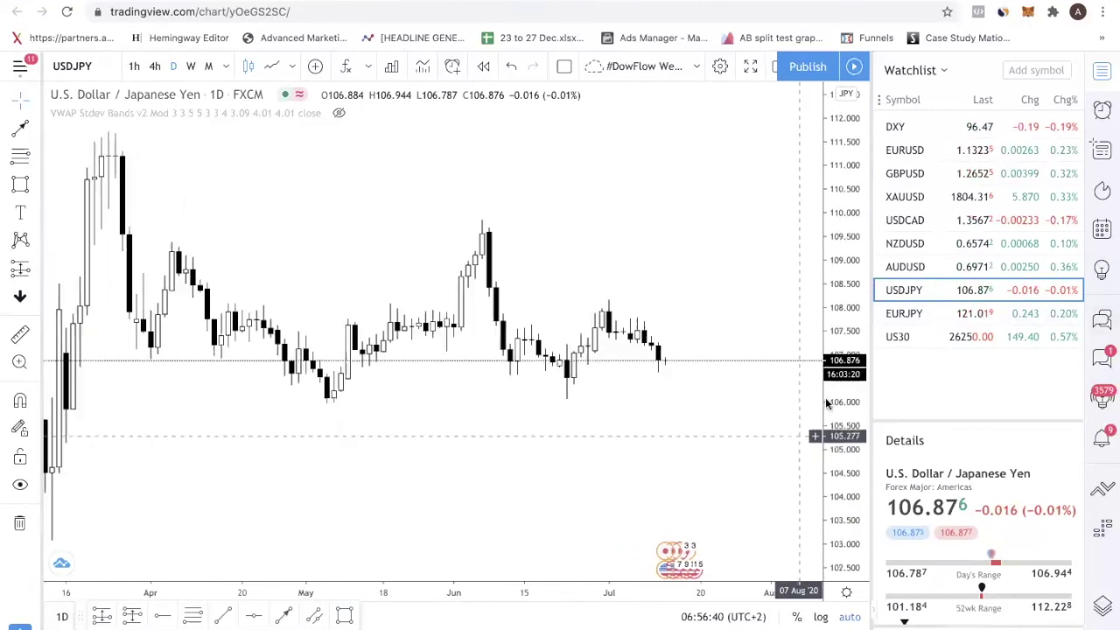
double_click(849, 378)
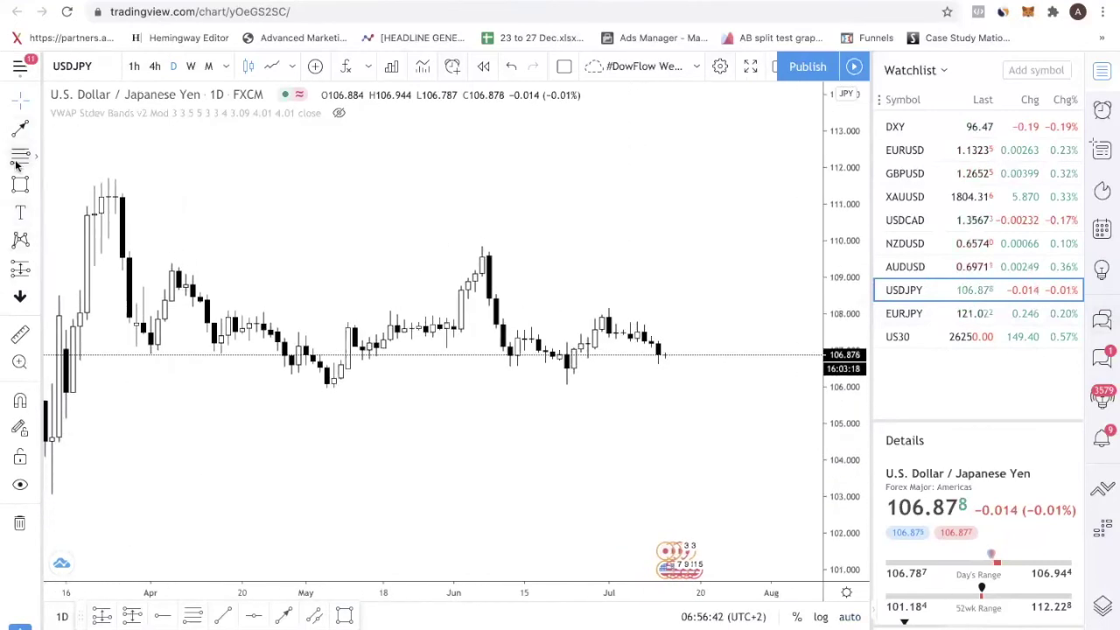
Step: Draw a Fibonacci retracement from the 23 June low at 106.077 up to 108.184, and stretch the price scale
click(567, 383)
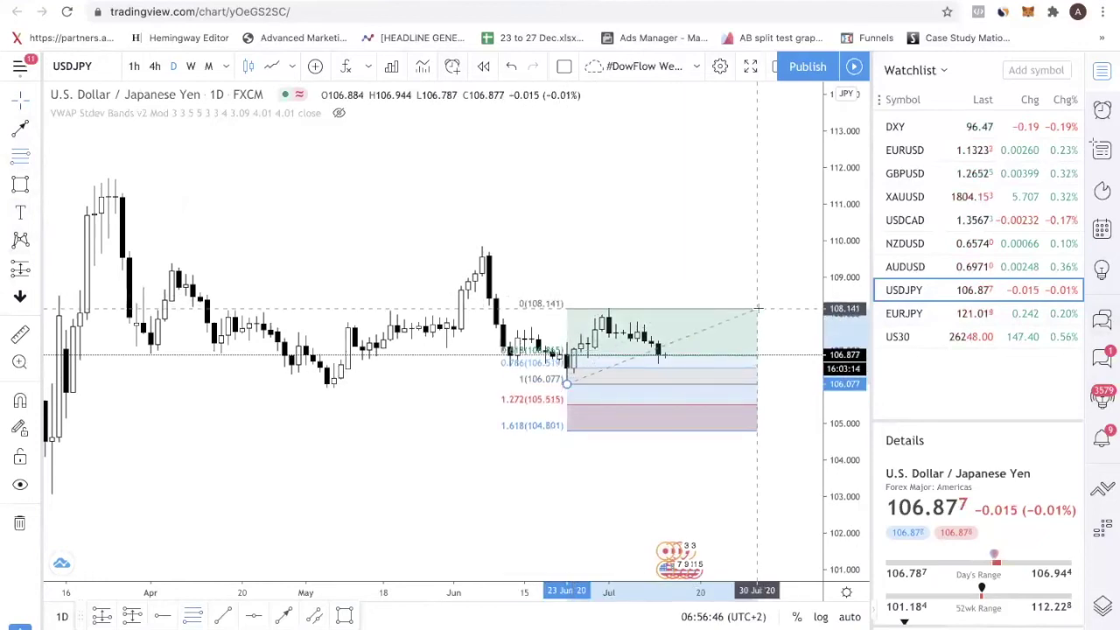
click(757, 307)
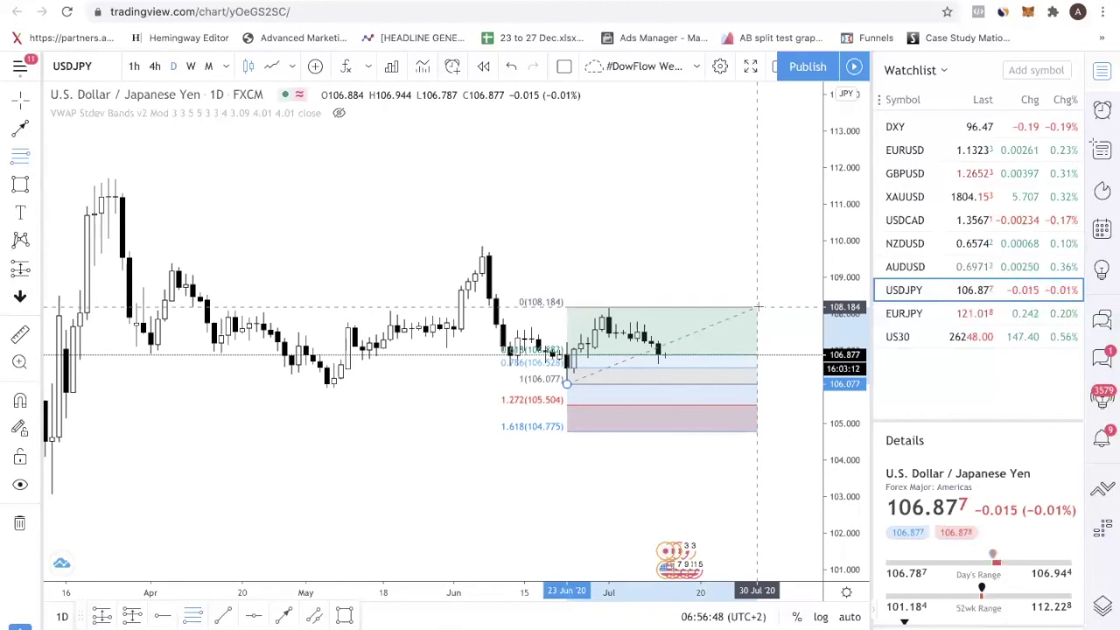
click(684, 212)
drag(850, 390, 847, 355)
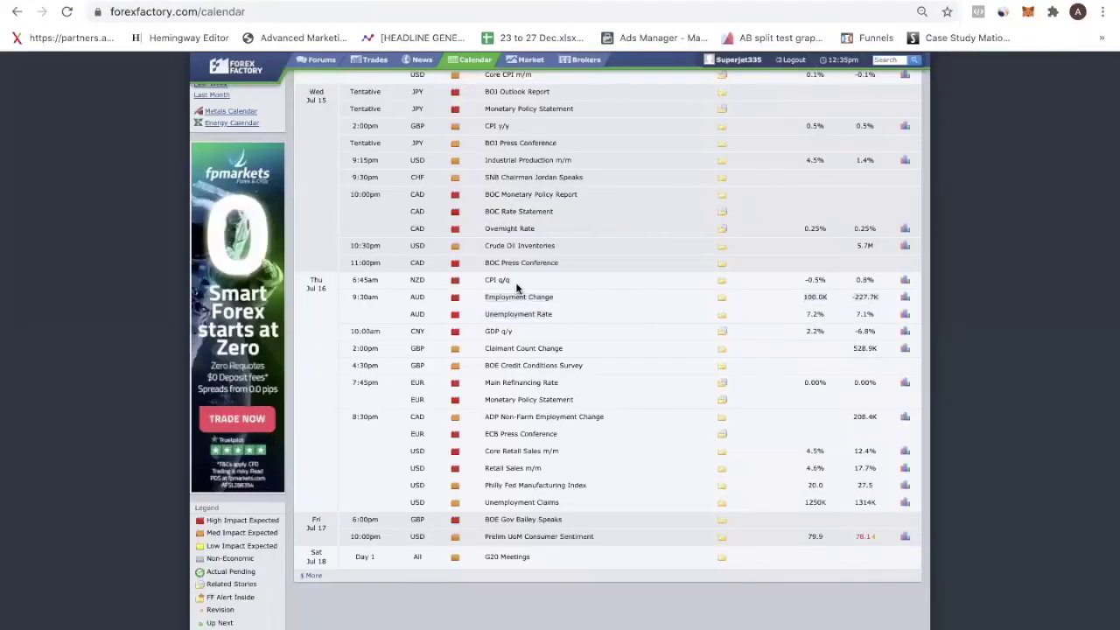
Step: Check the week's events on the Forex Factory calendar, and delete the Fibonacci retracement from the USDJPY chart
scroll(515, 282, up, 3)
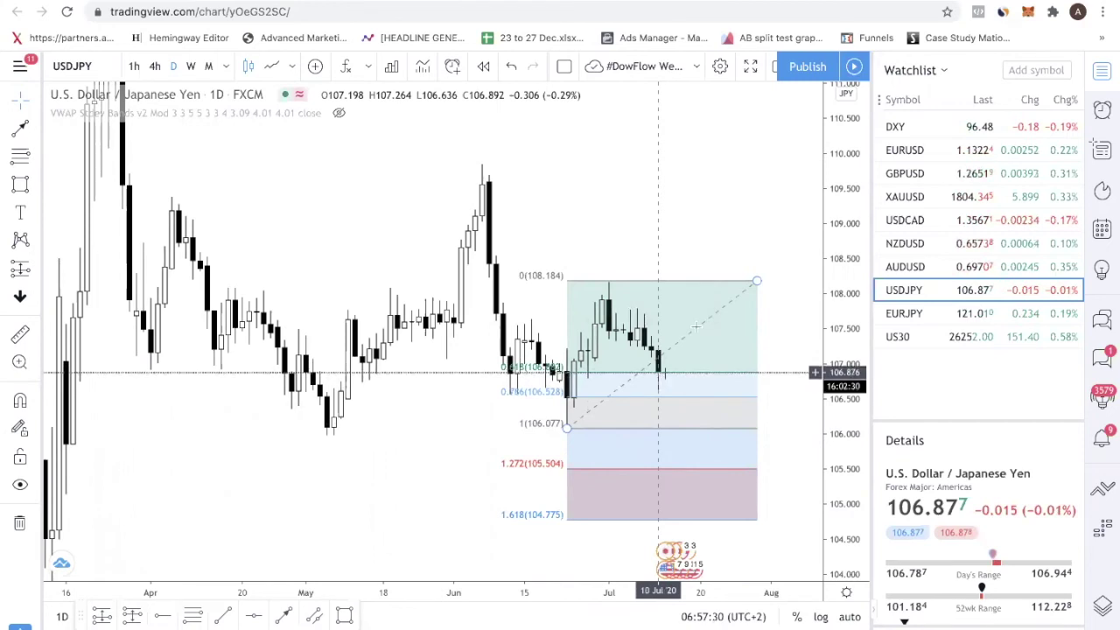
click(750, 291)
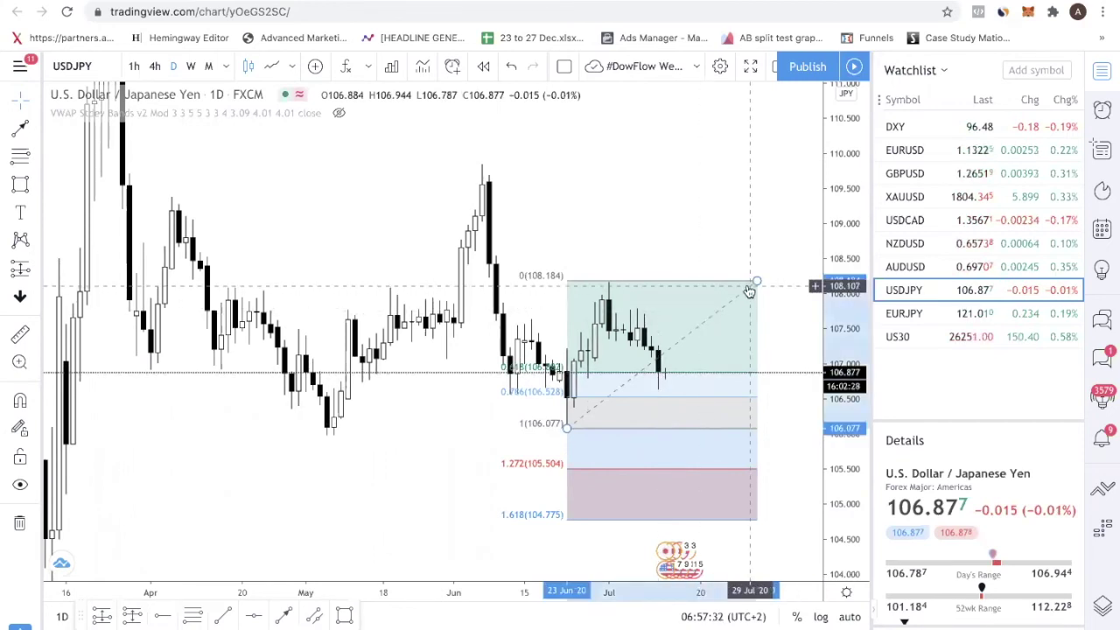
key(Delete)
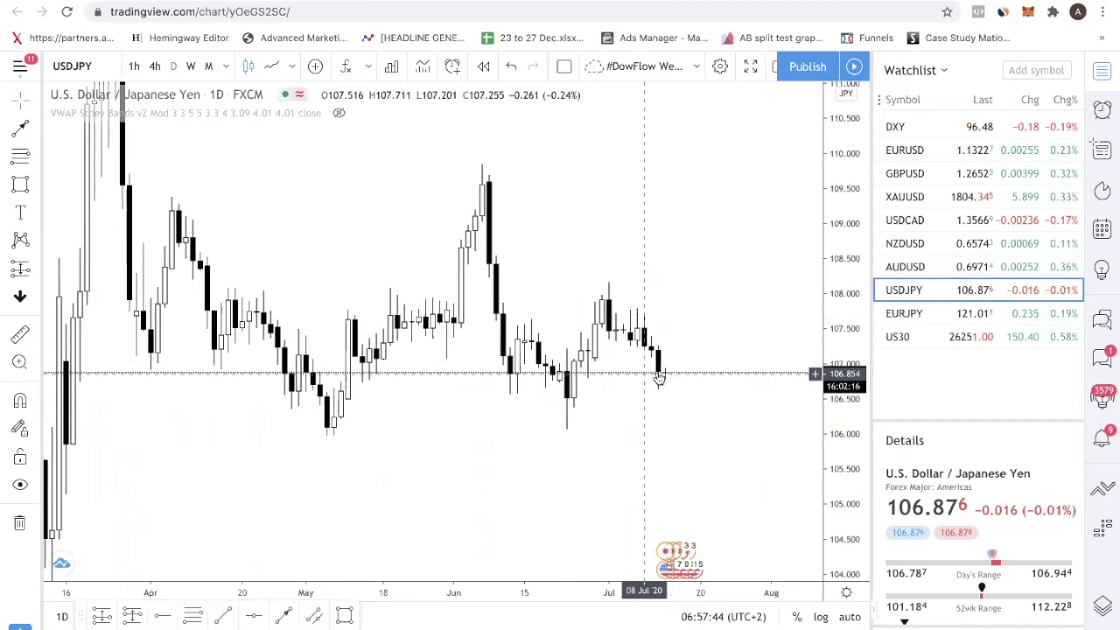
Step: Draw rectangles on the mid-June low, from about 107.1 to 106.55, and on the 23 June low, from 106.377 to 105.945
click(20, 184)
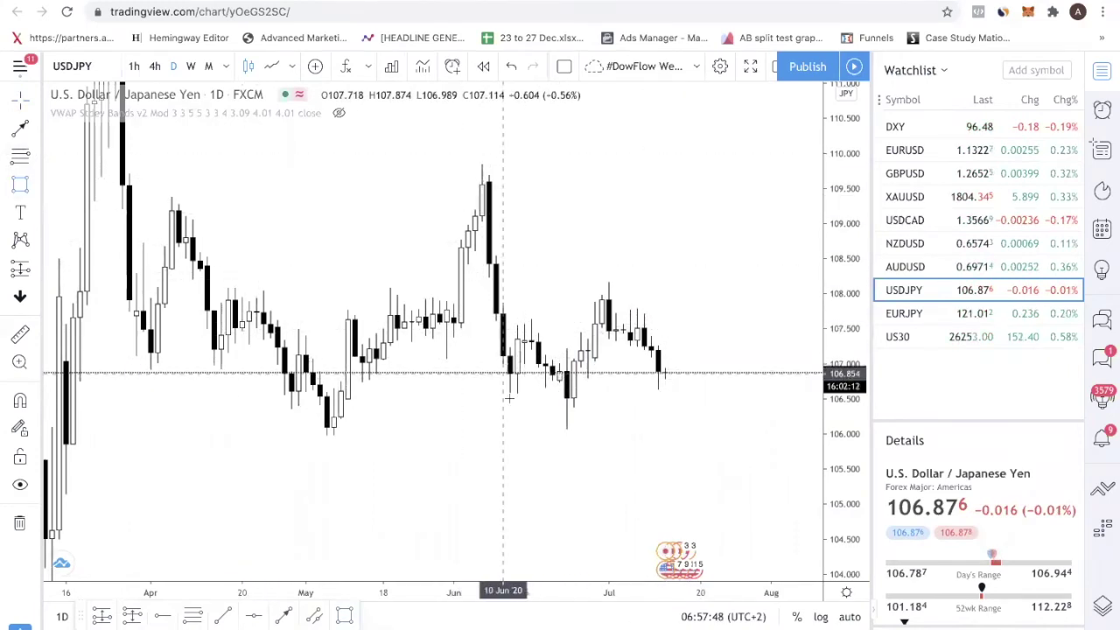
drag(496, 358, 587, 438)
click(20, 183)
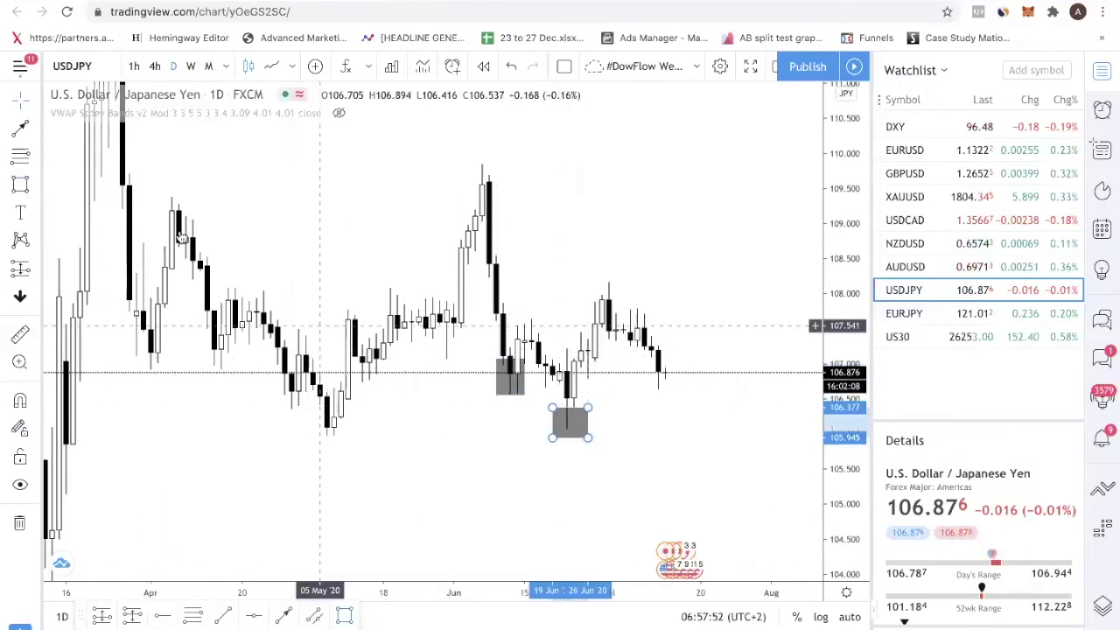
Step: Draw a rectangle over the latest candles from about 106.9 to 106.4, and use the line-chart view to place a horizontal line at 106.843
click(20, 183)
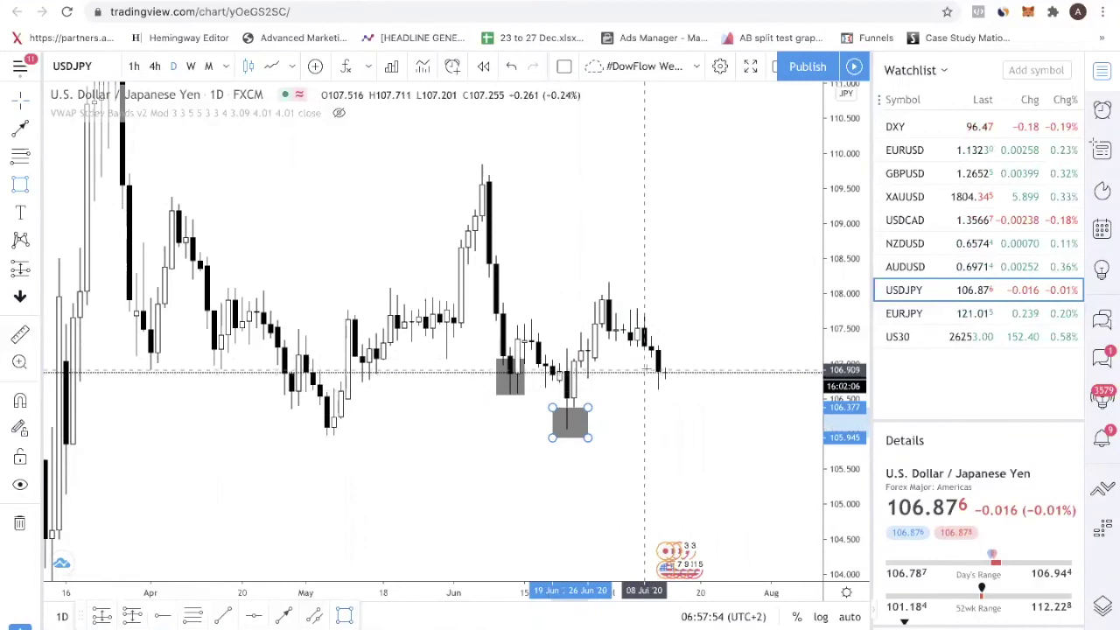
drag(644, 370, 715, 406)
click(618, 292)
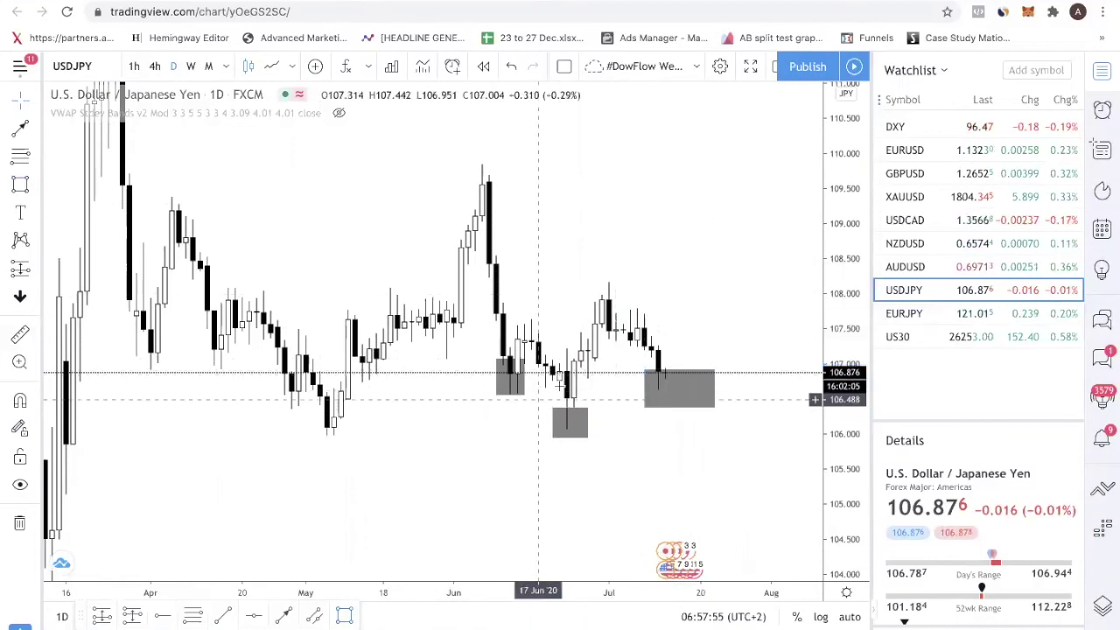
click(267, 70)
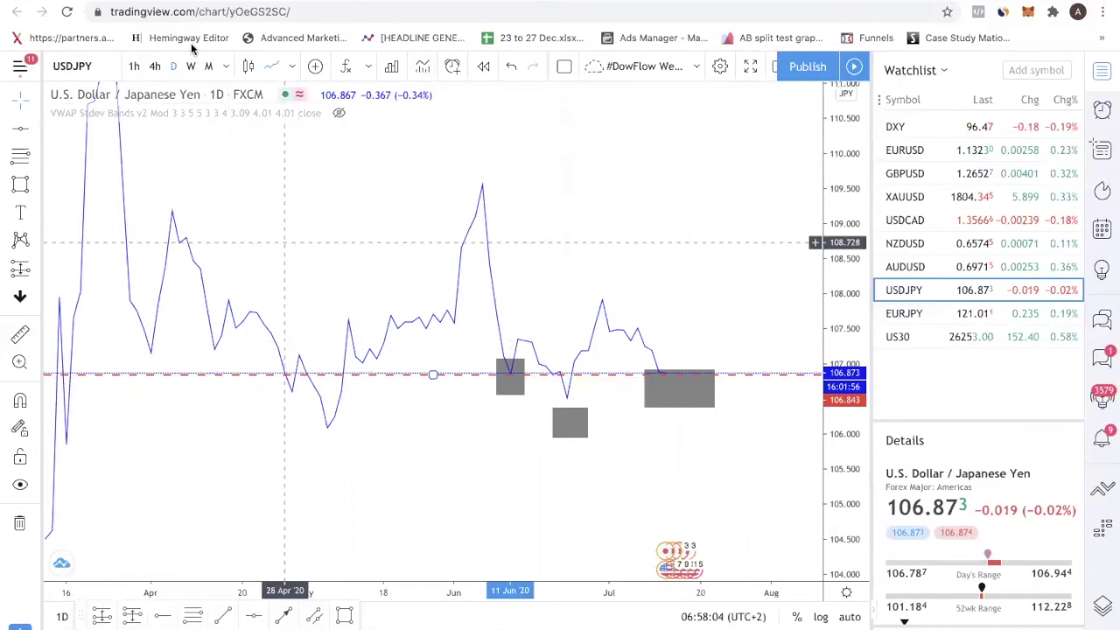
click(248, 66)
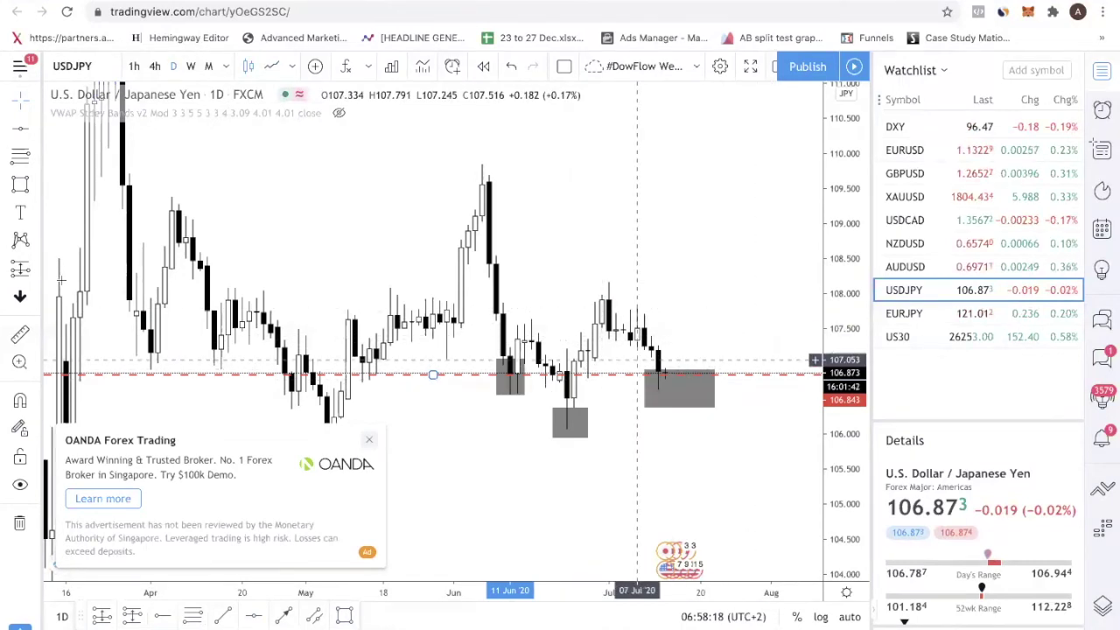
Step: Draw arrows from the latest rectangle up to 107.852 and down to about 105.97, and add a horizontal line at 107.785
click(290, 617)
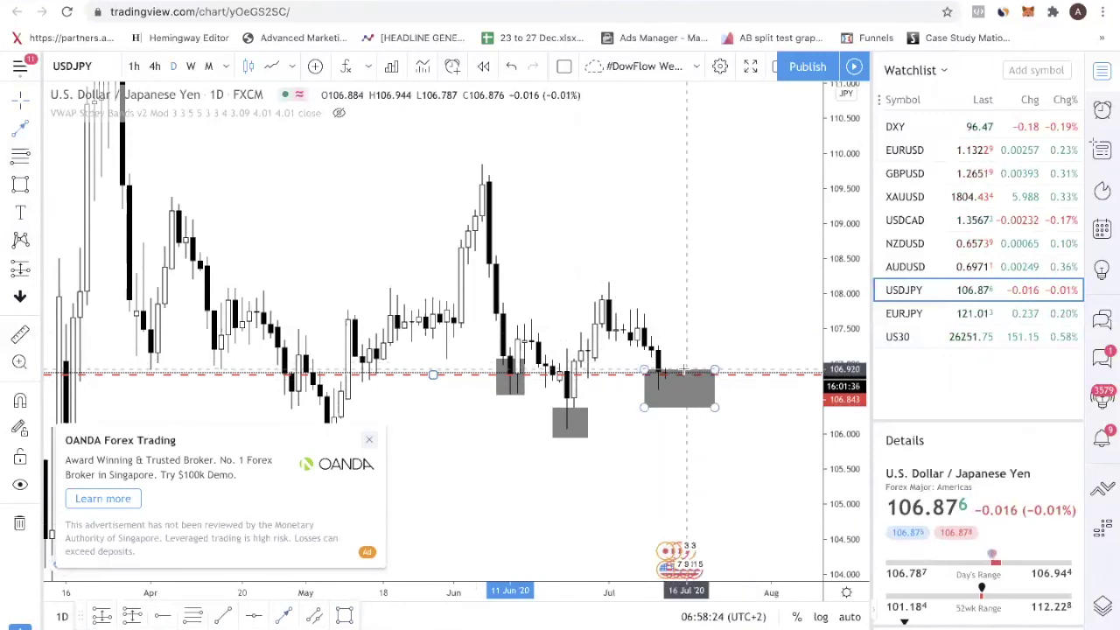
drag(686, 371, 713, 306)
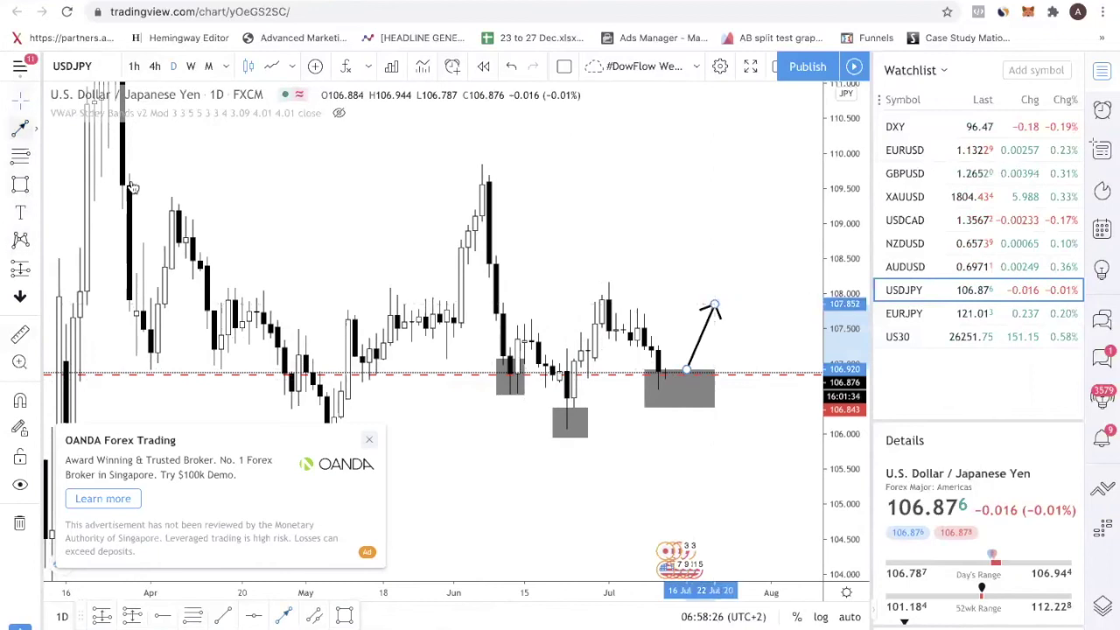
drag(680, 378, 692, 433)
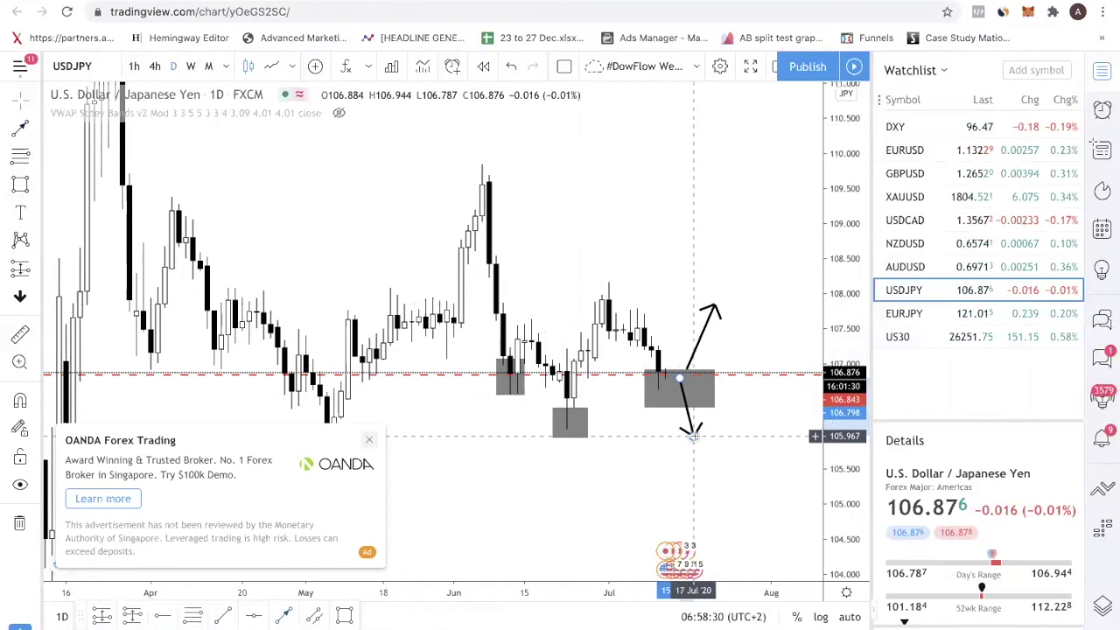
click(671, 383)
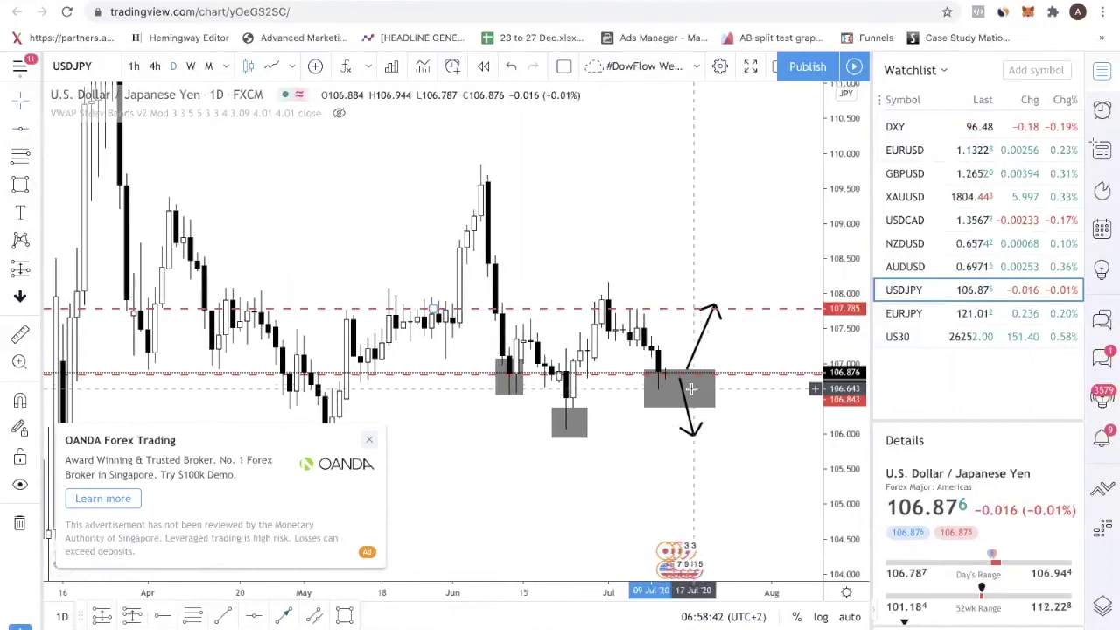
Step: Open the EURJPY chart, check the weekly timeframe, and return to the daily candles around the rising trendline
click(918, 313)
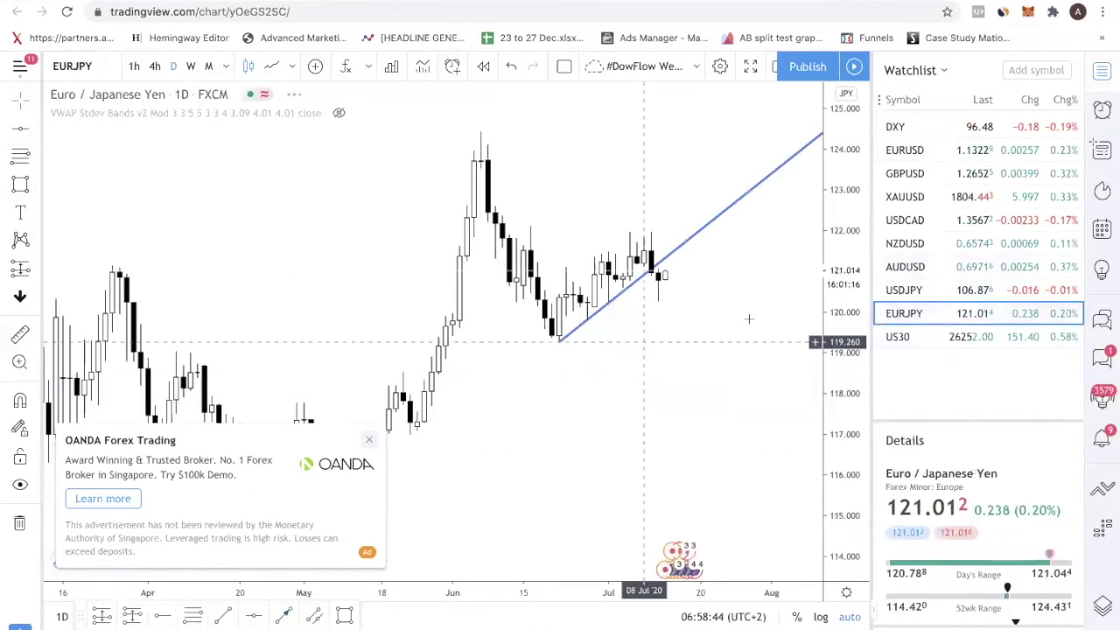
scroll(748, 319, right, 5)
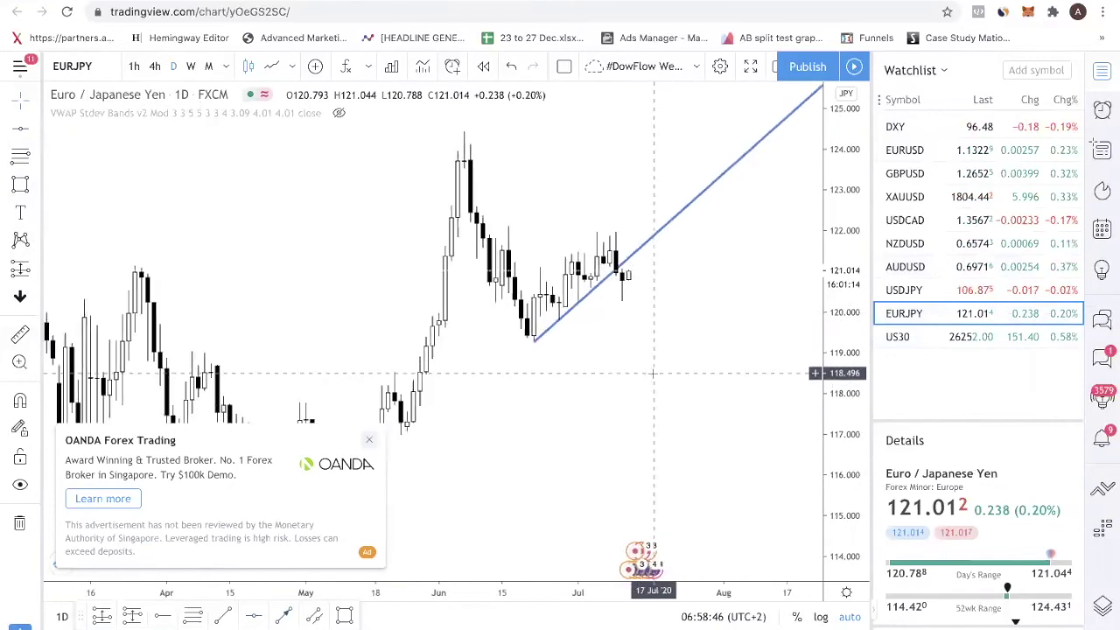
scroll(654, 372, up, 1)
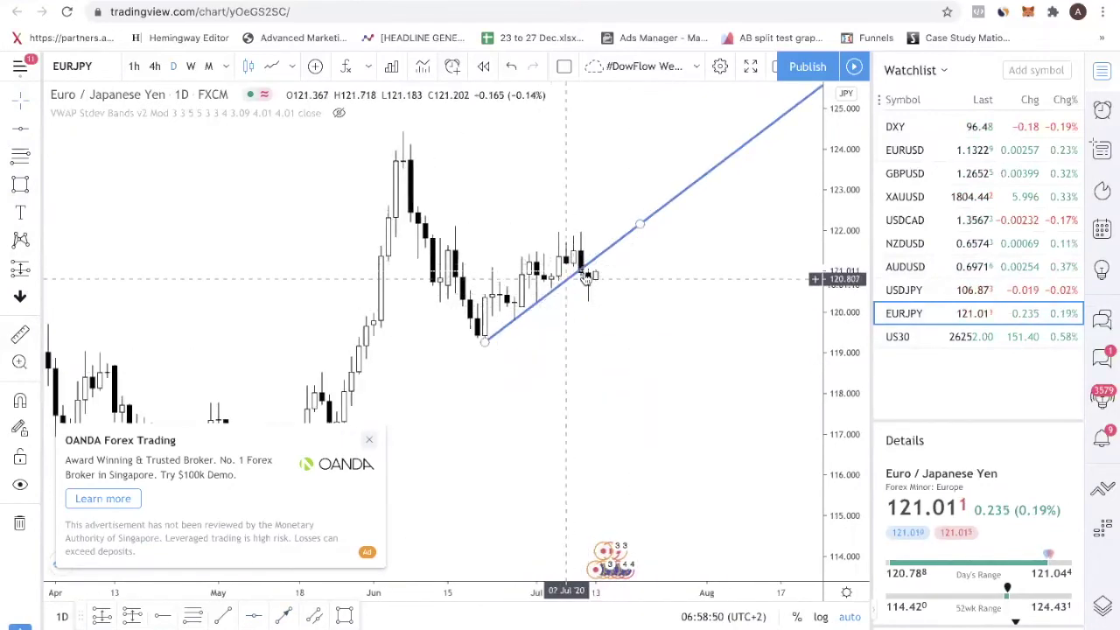
click(190, 67)
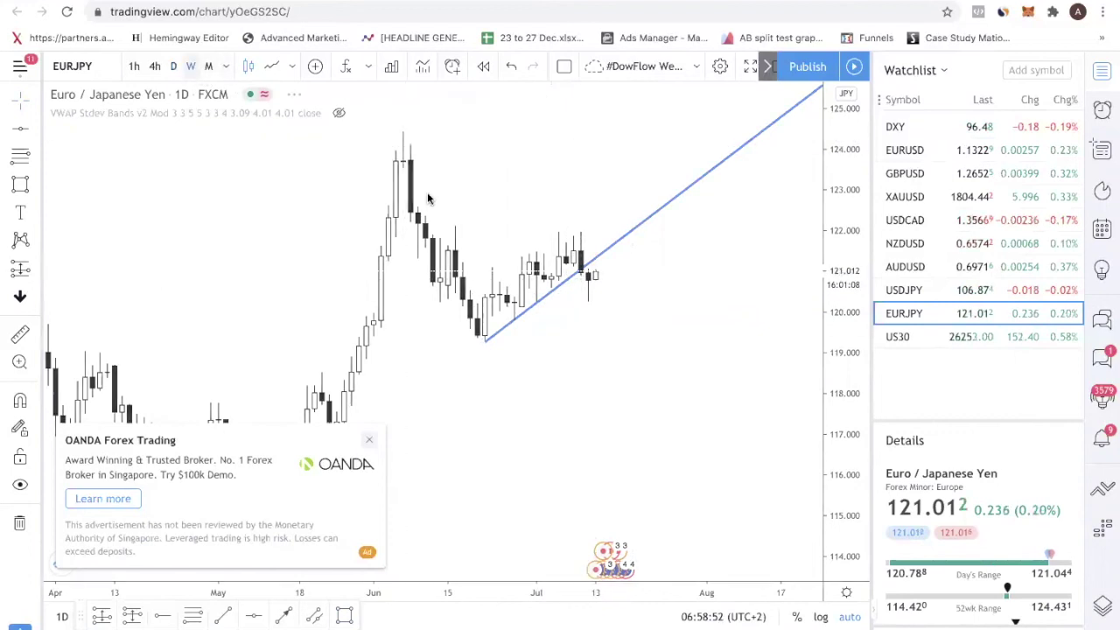
click(173, 66)
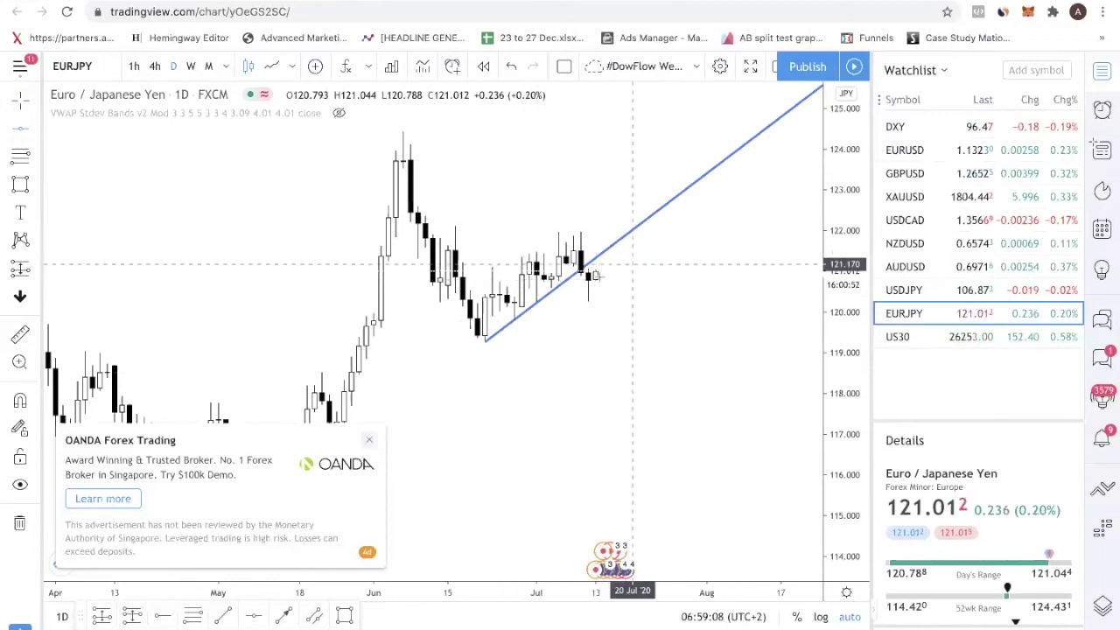
Step: Draw a horizontal line at 120.769 across the early July lows, and check it against the closes in the line-chart view
click(567, 289)
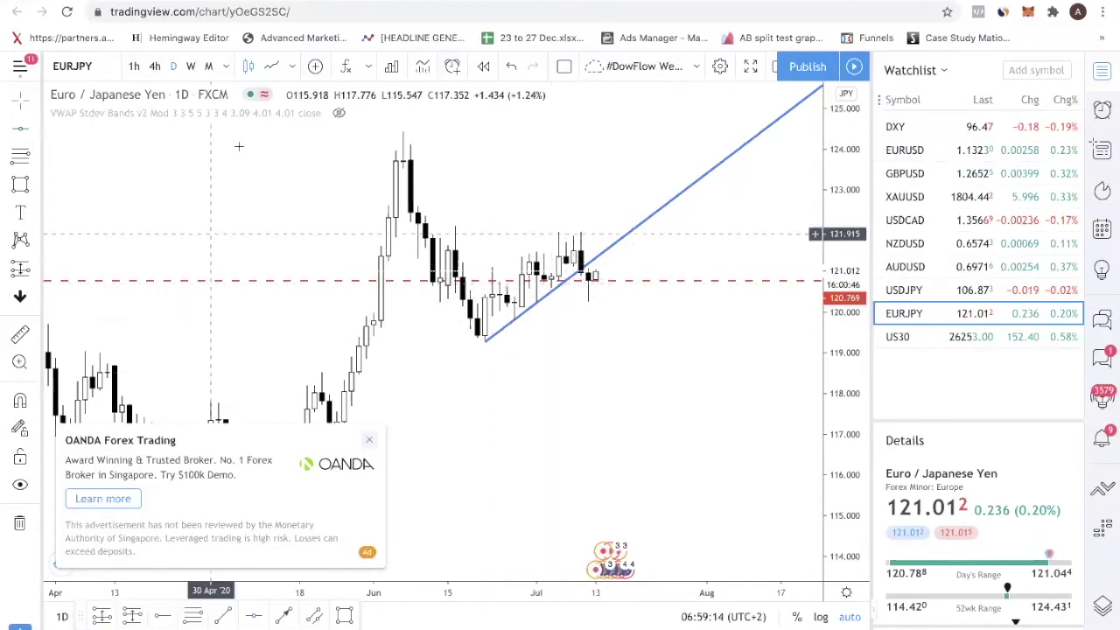
click(271, 67)
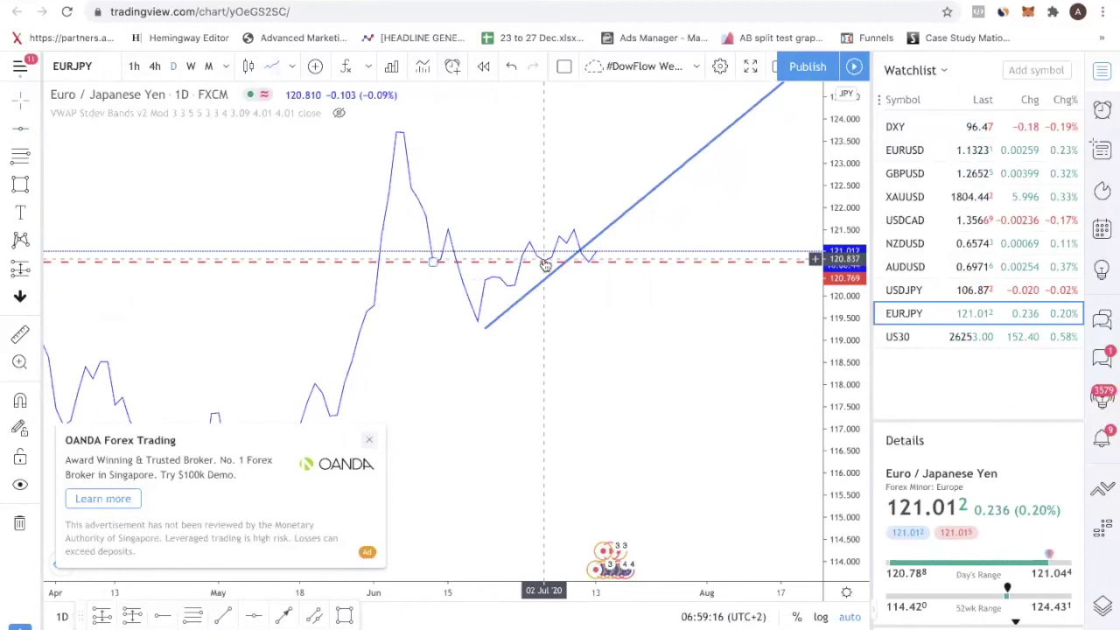
drag(547, 262, 545, 263)
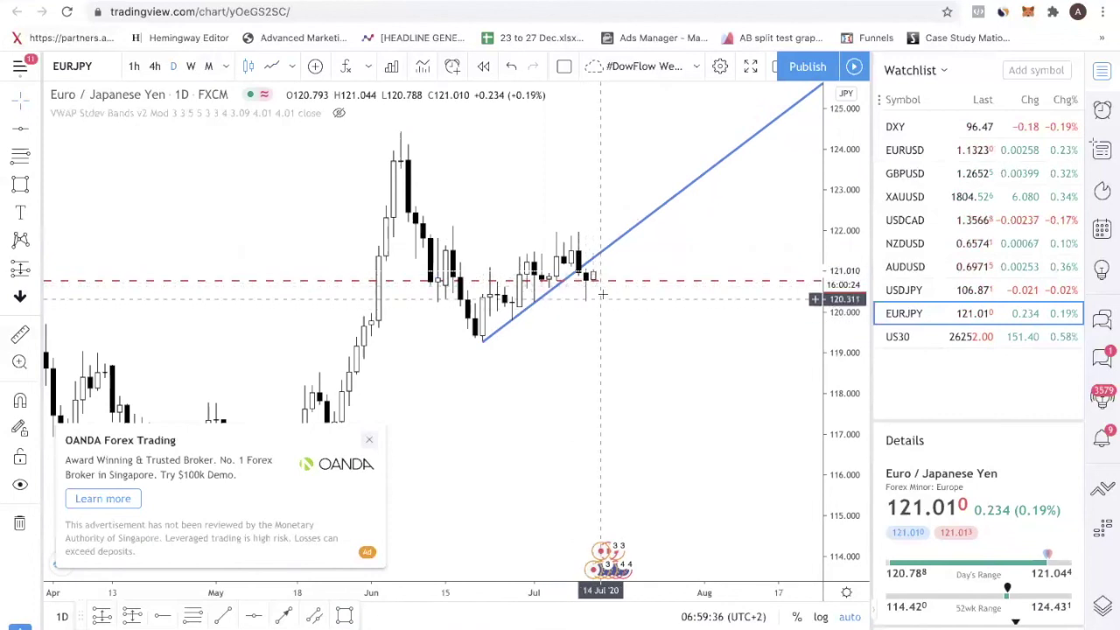
Step: Examine the trendline break and the 120.769 level on the one-hour and four-hour timeframes, and return to the daily chart
text(60)
key(Return)
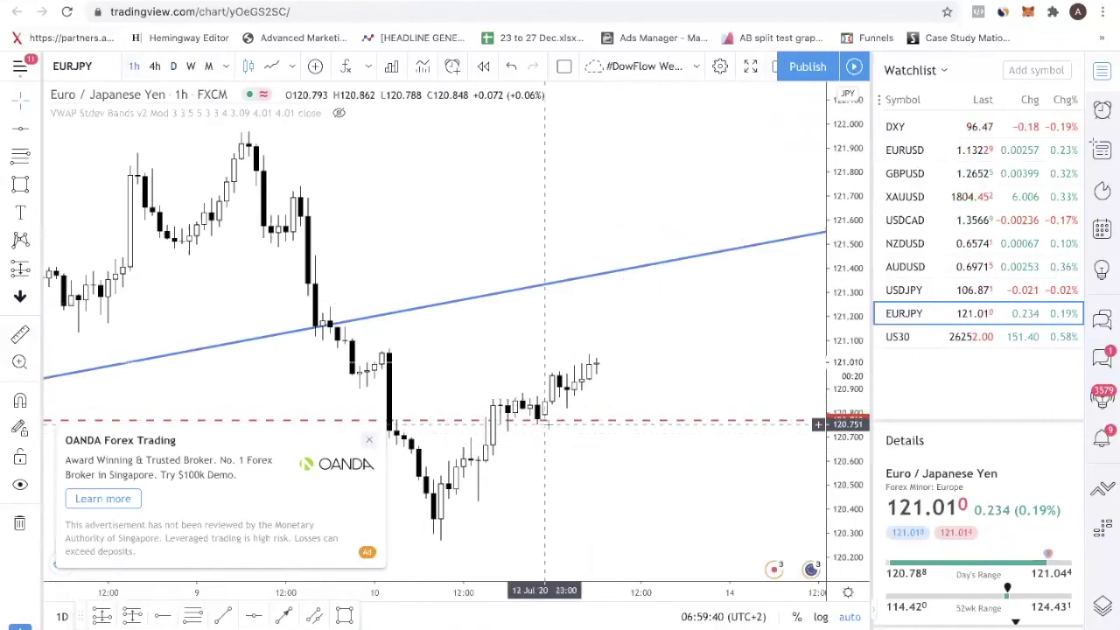
click(172, 66)
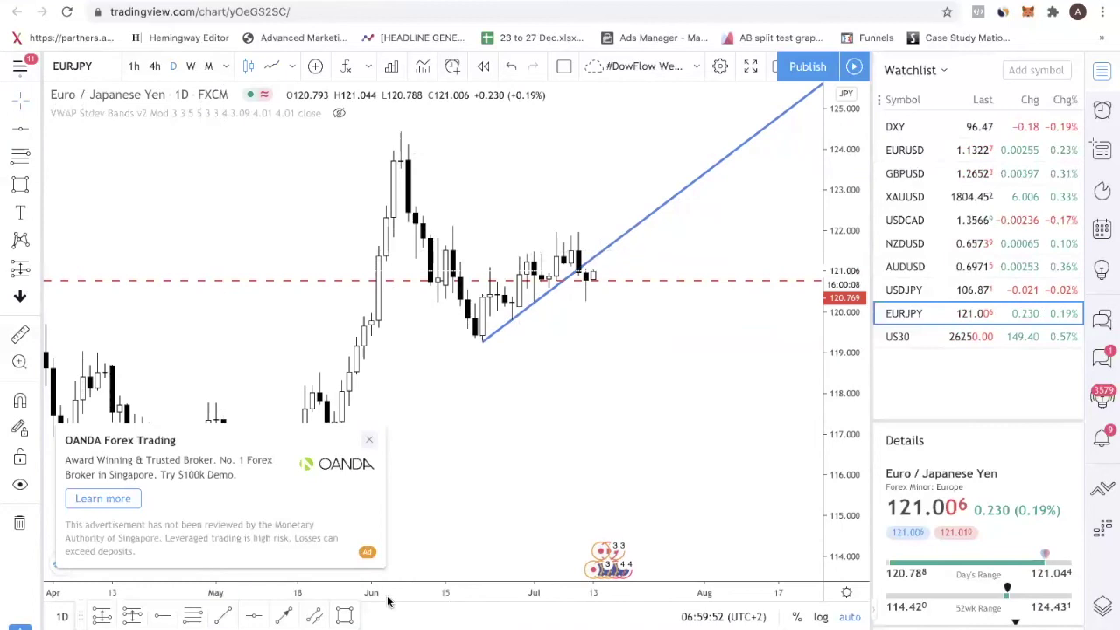
click(281, 619)
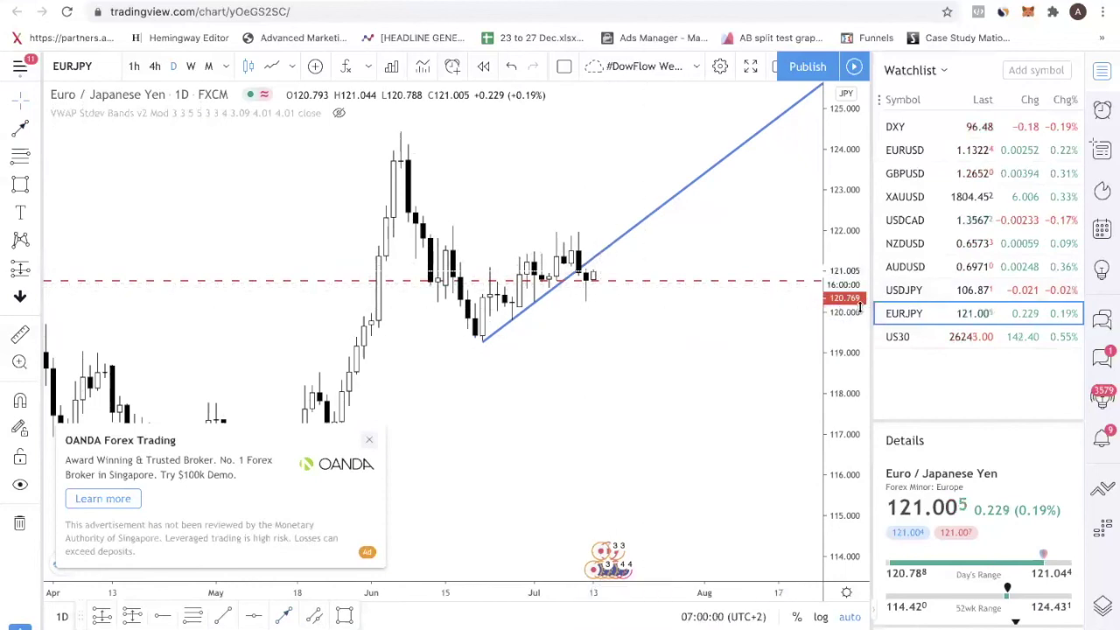
click(154, 67)
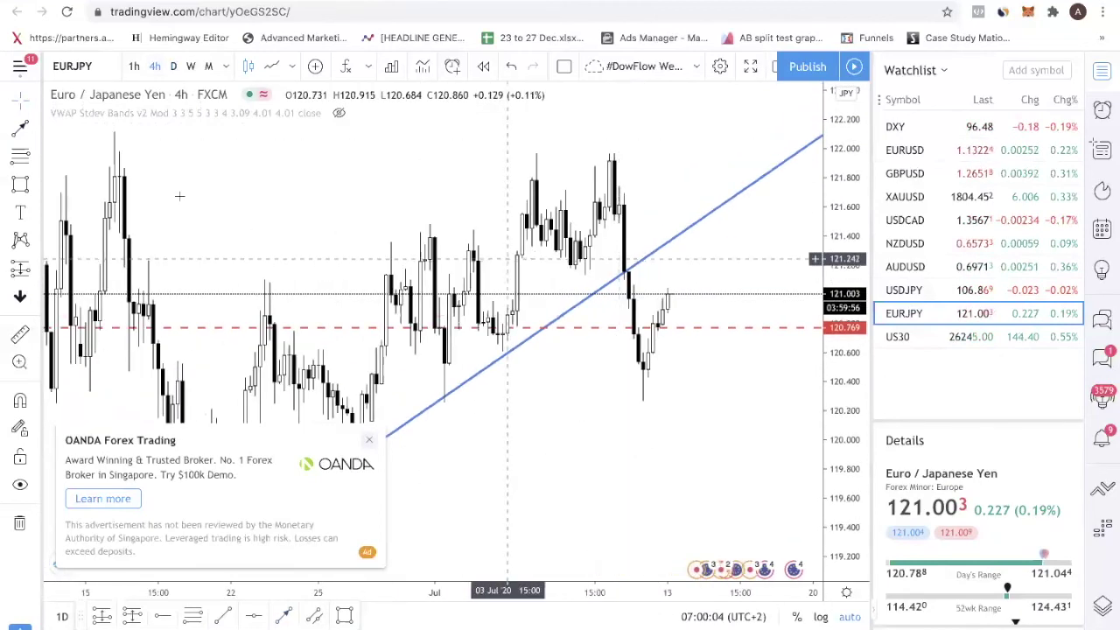
click(172, 66)
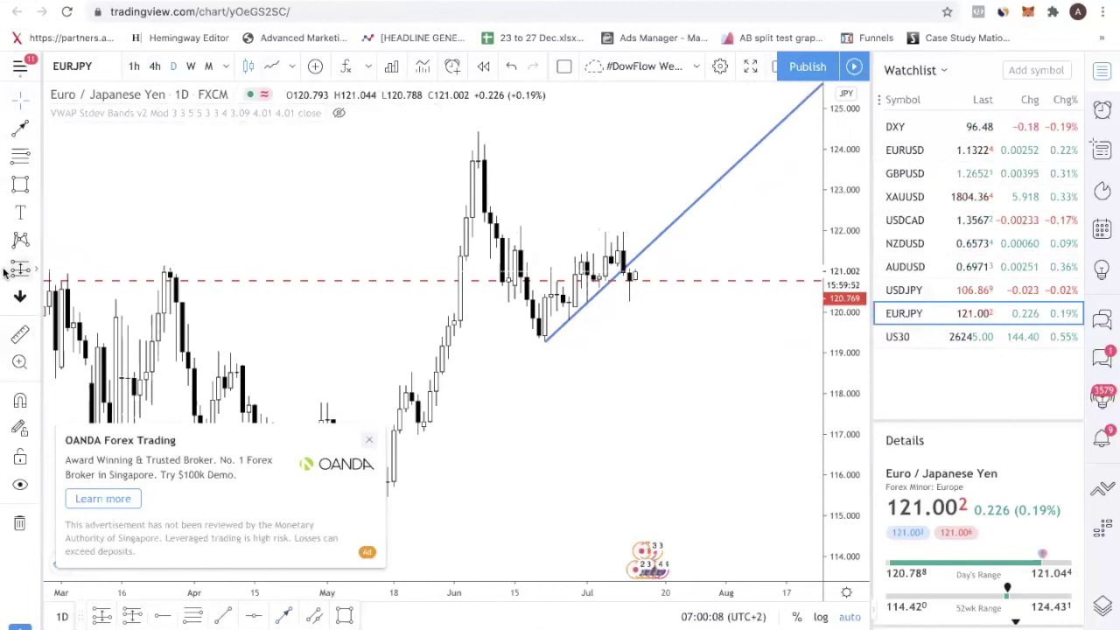
Step: Draw a horizontal line at 121.991 across the July highs on the EURJPY daily chart
click(249, 619)
click(617, 230)
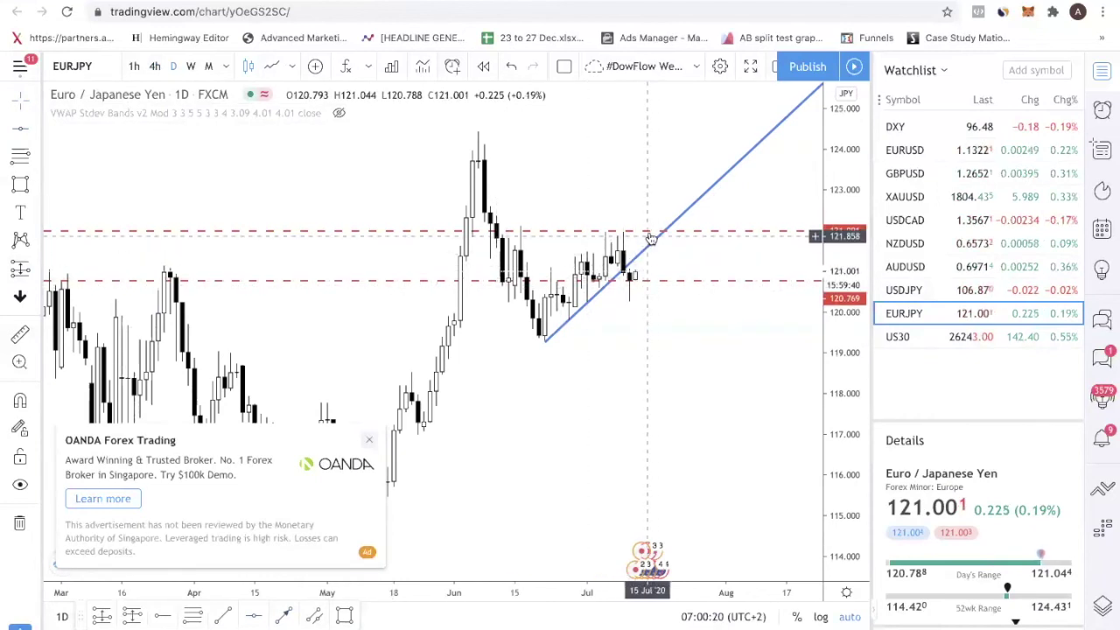
scroll(634, 287, up, 2)
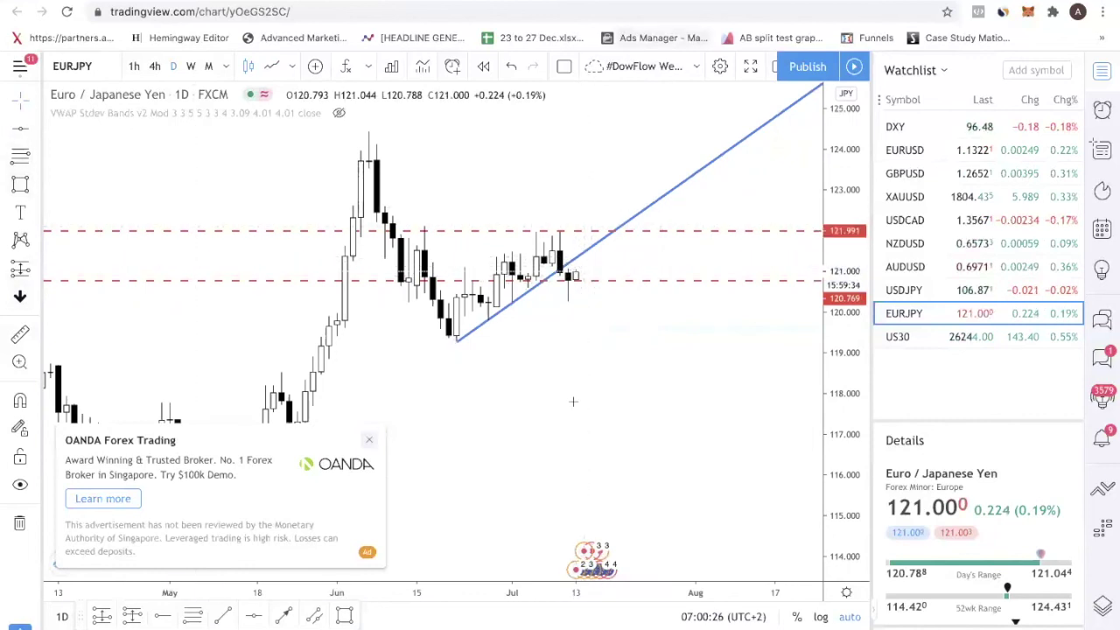
Step: Sketch arrows on EURJPY from 121.380 down to 120.750 and from 120.826 up to 121.972, and remove both
click(20, 128)
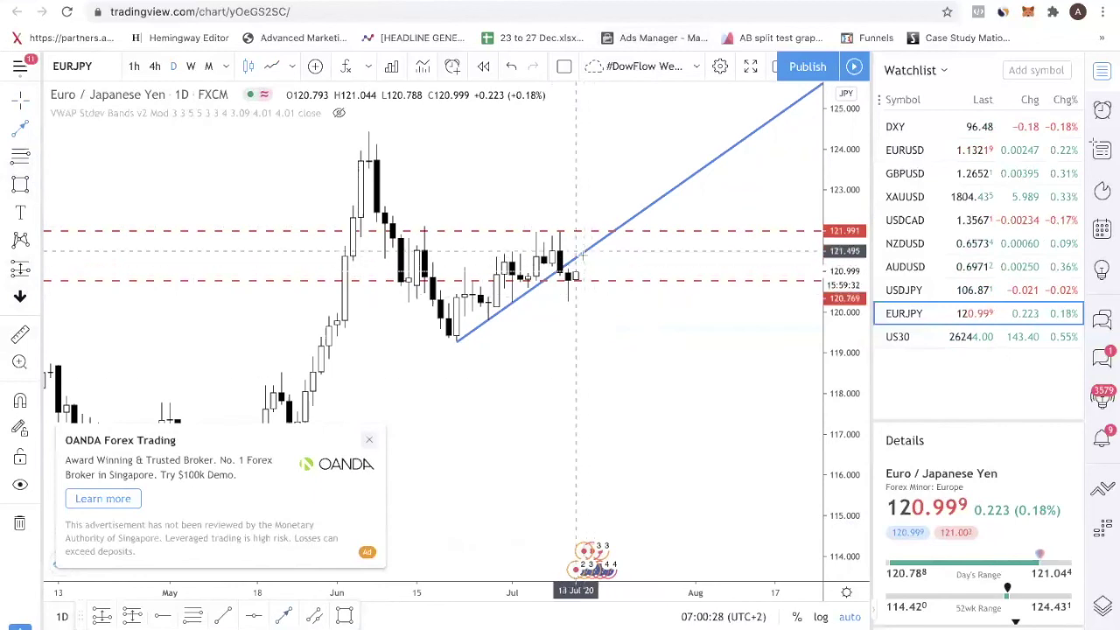
drag(584, 257, 591, 280)
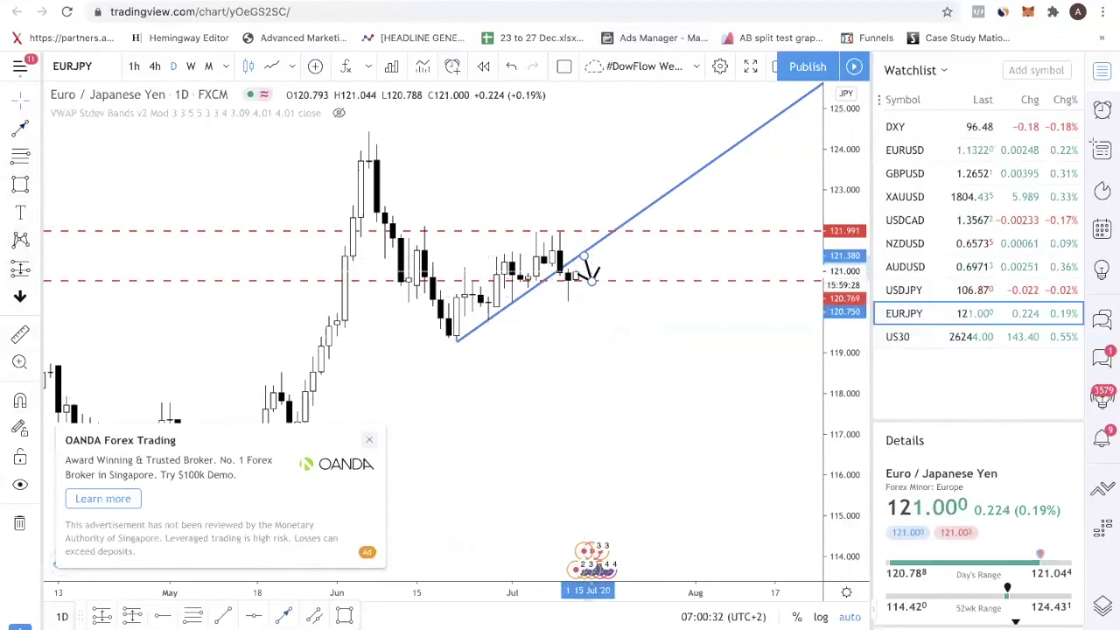
click(287, 617)
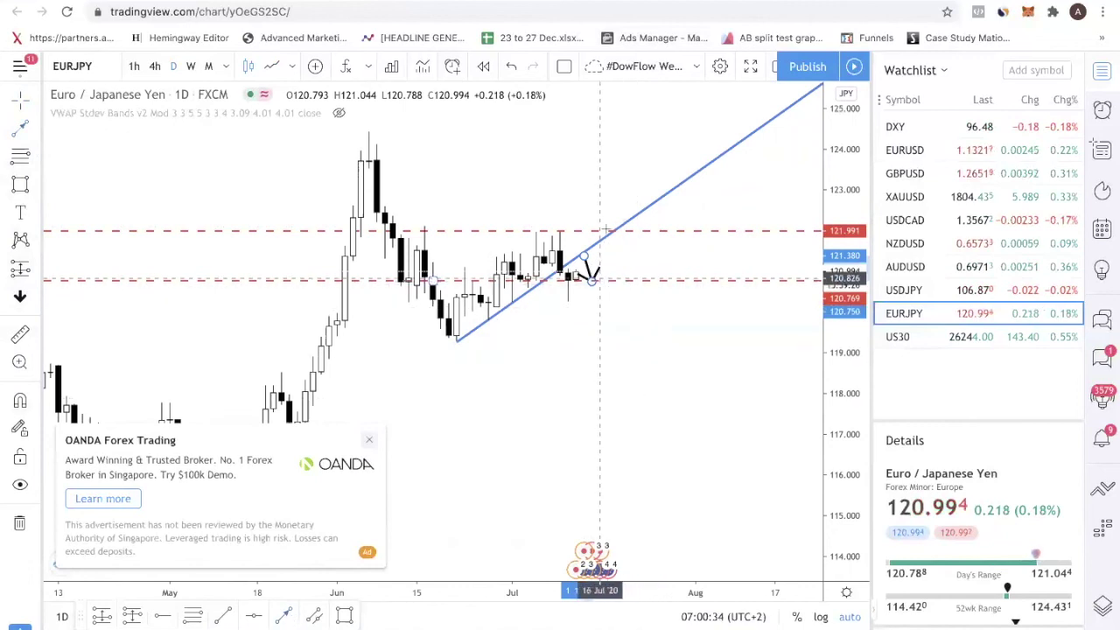
click(594, 278)
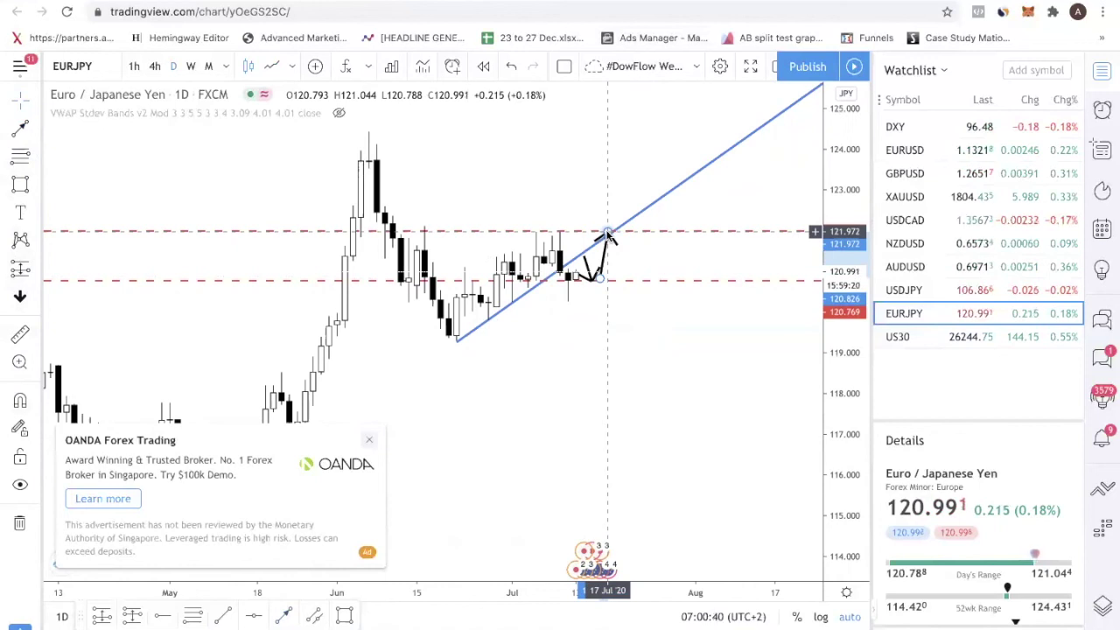
click(608, 236)
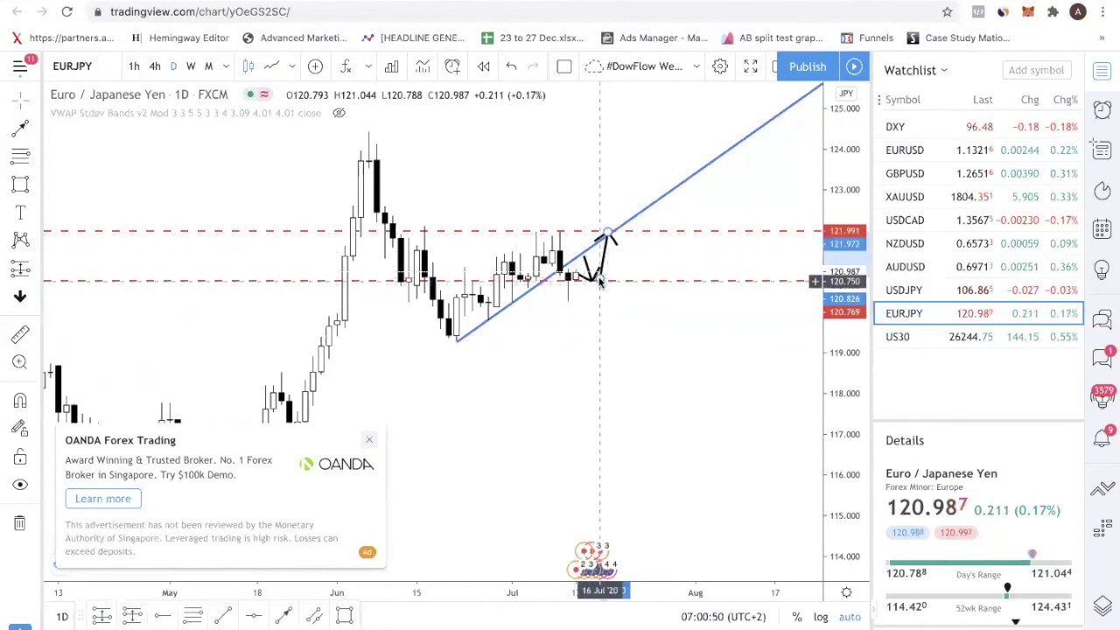
key(ctrl+z)
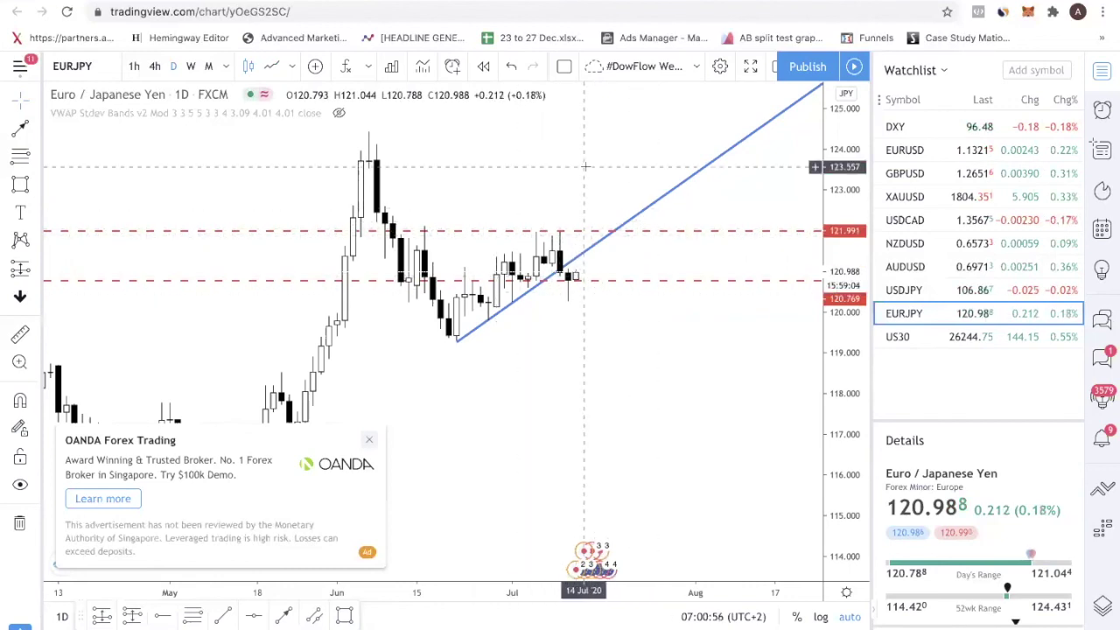
Step: Open the US30 daily chart, close the advertisement, and bring the candles since late March into view
click(985, 337)
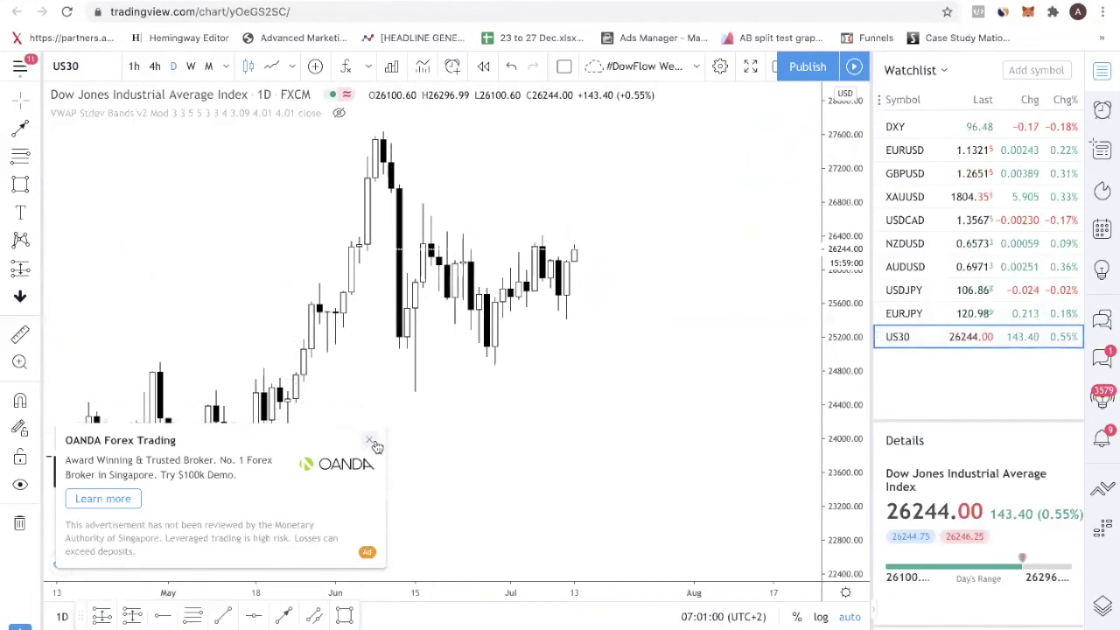
scroll(712, 412, down, 5)
scroll(723, 395, up, 5)
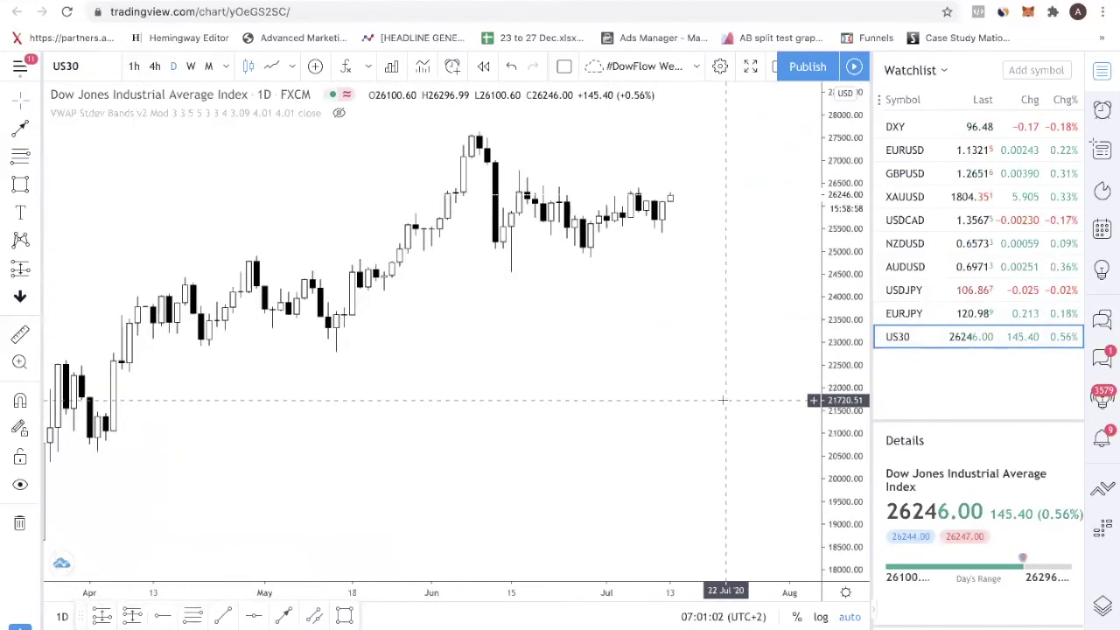
scroll(732, 323, down, 3)
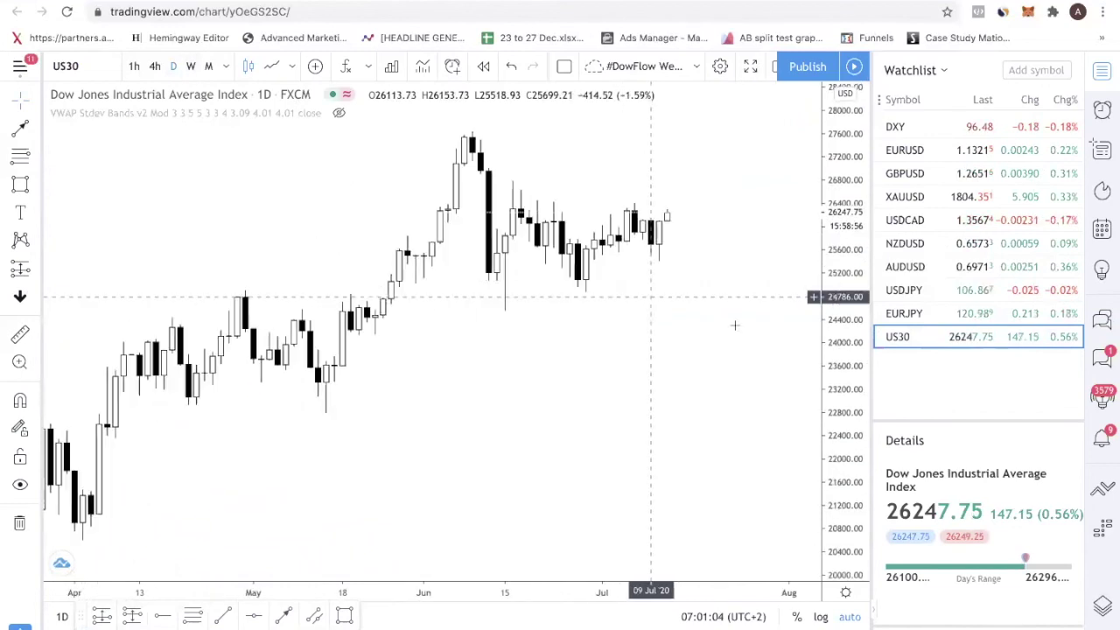
drag(732, 323, 630, 343)
drag(545, 320, 691, 324)
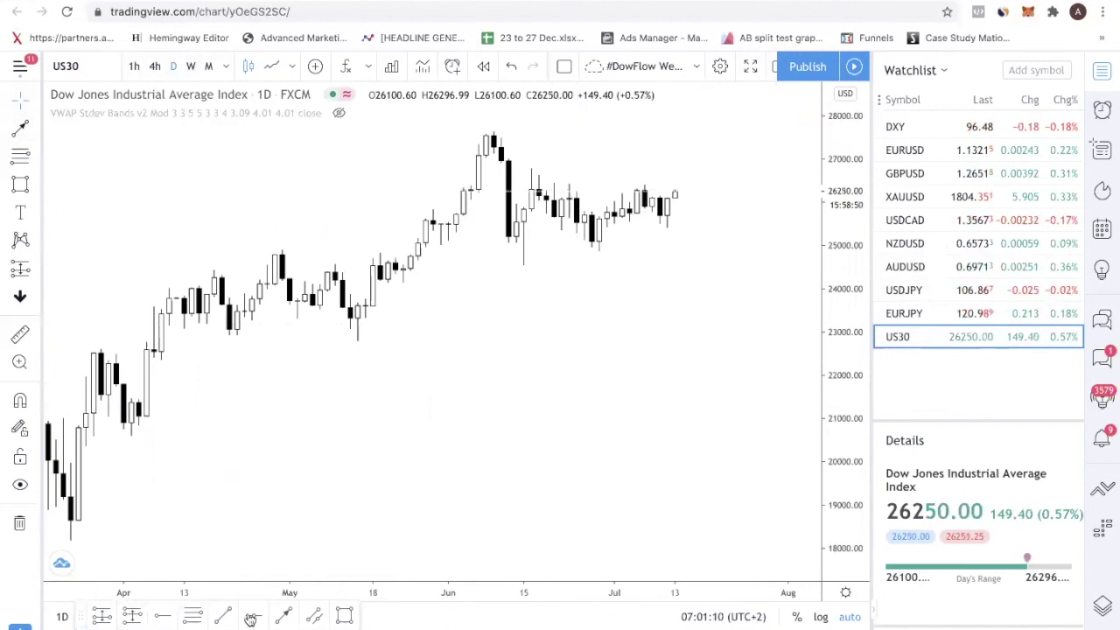
Step: Draw a horizontal line at about 26,340 across the mid-June and early July highs, and switch US30 to the line-chart view
click(538, 186)
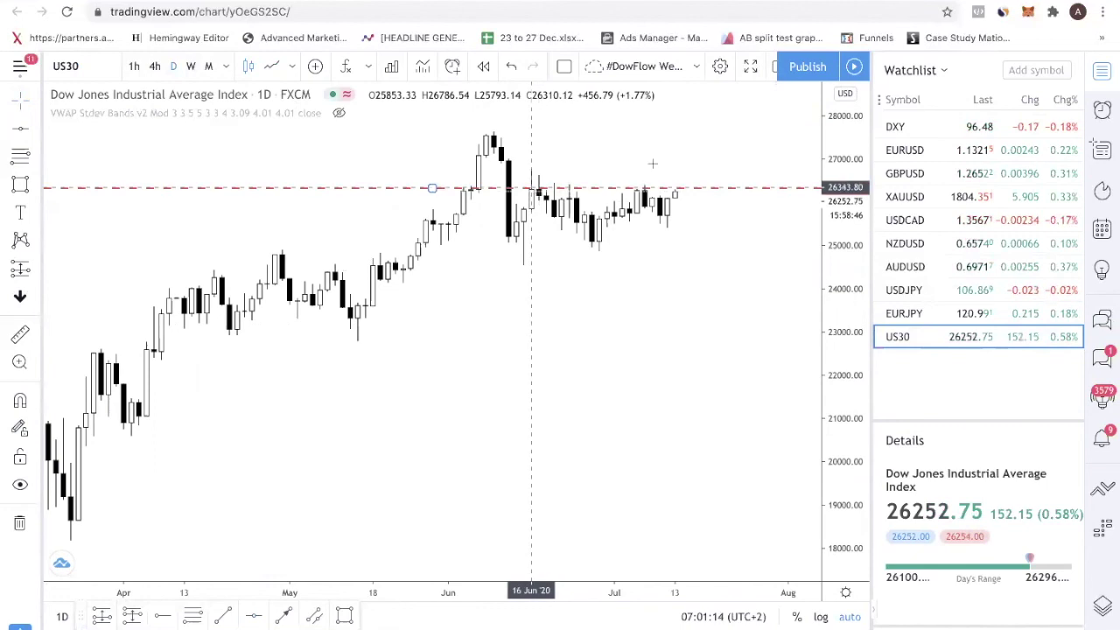
click(271, 69)
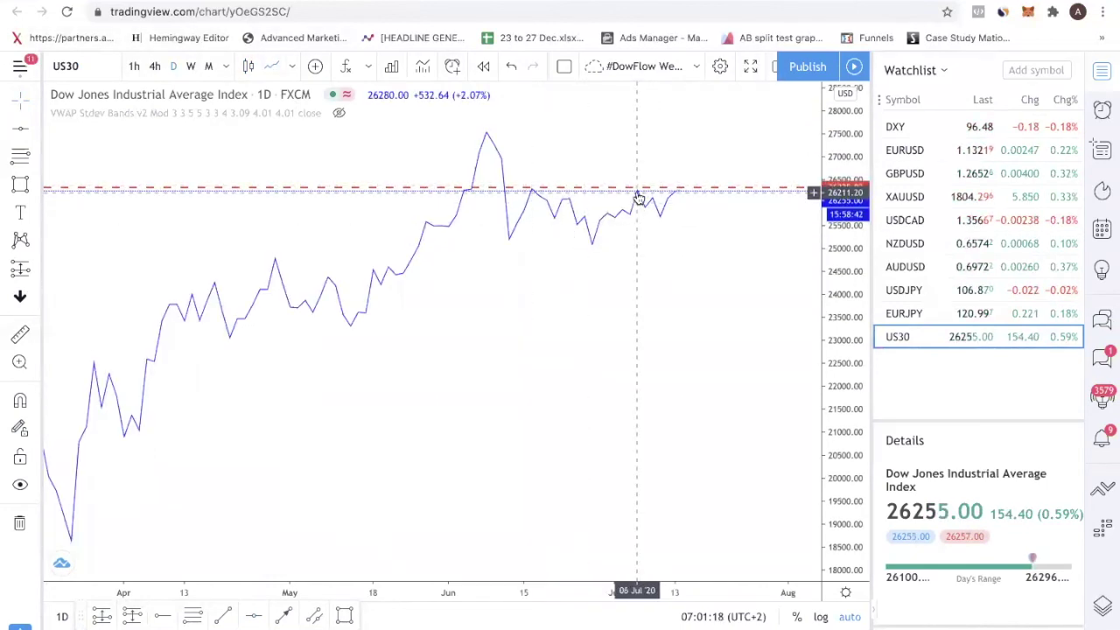
Step: Return US30 to candlesticks and draw a rising trend line from the 15 June low at about 24,563 to about 25,912 on 21 July
click(249, 68)
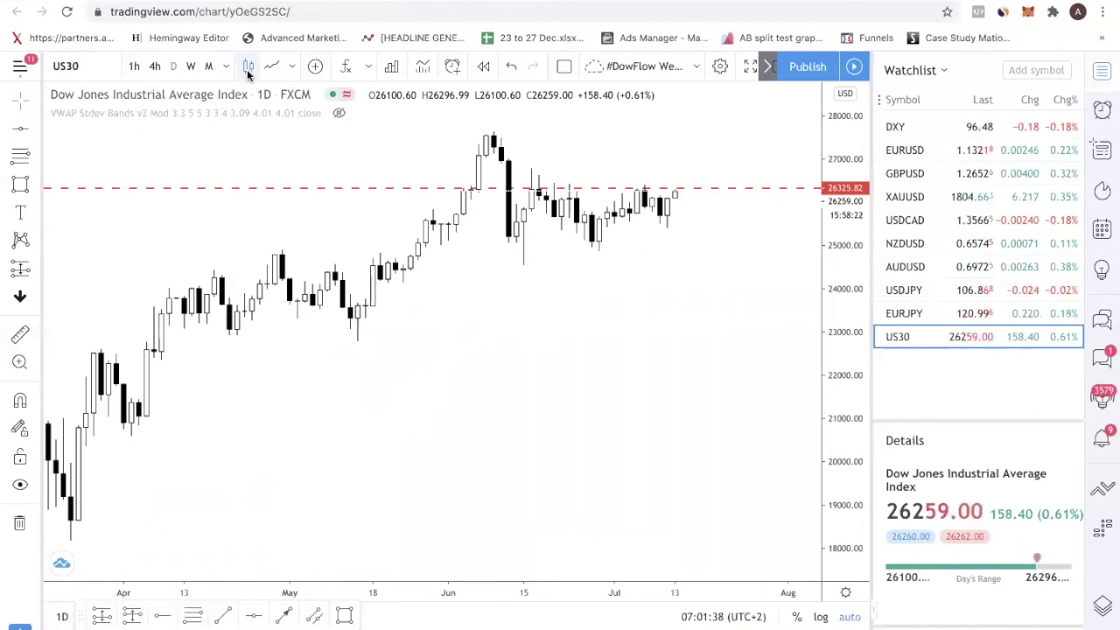
click(271, 68)
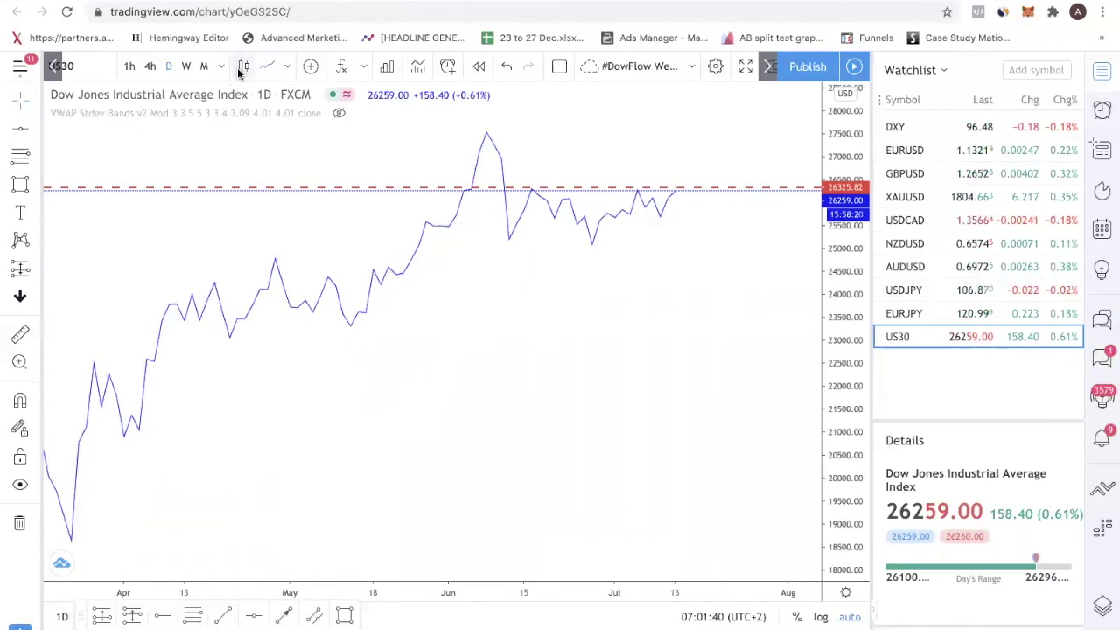
click(240, 69)
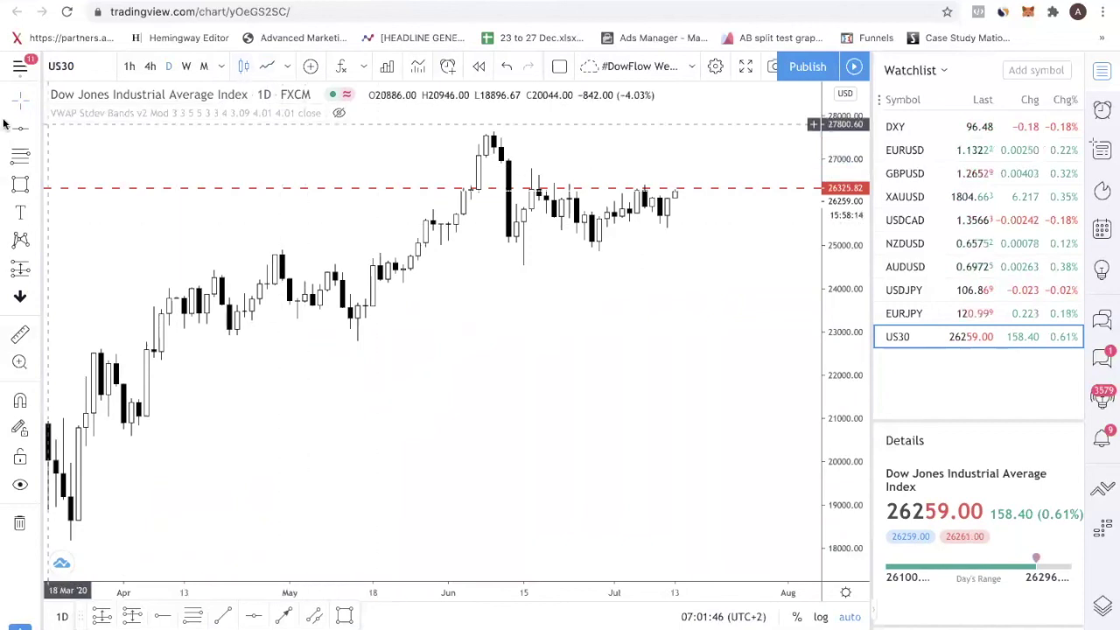
click(223, 616)
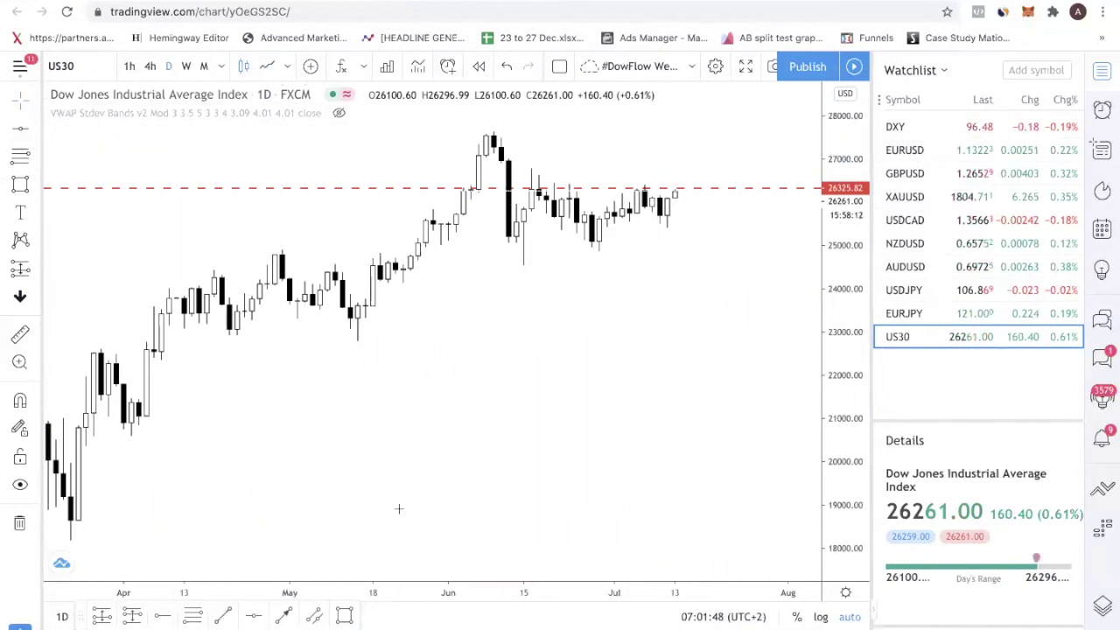
click(523, 263)
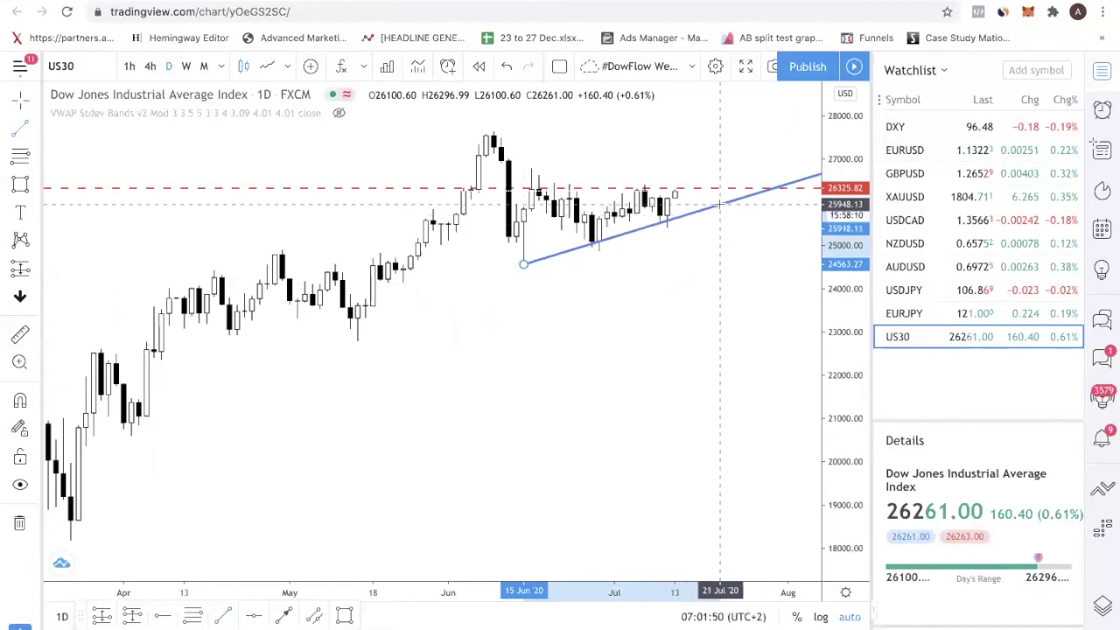
click(719, 205)
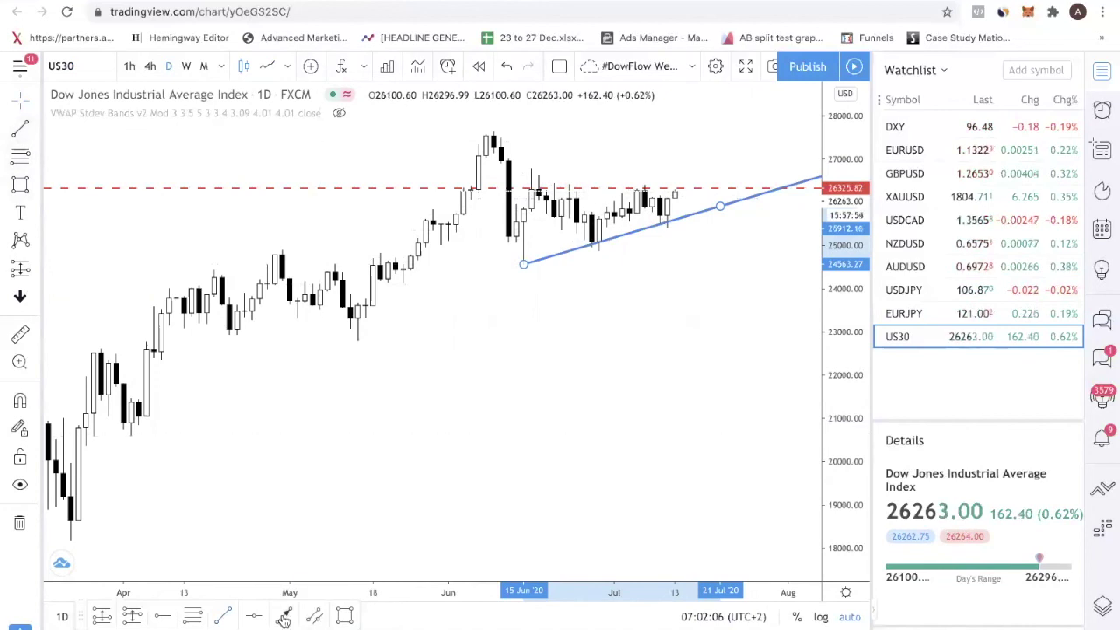
Step: Sketch arrows on US30 from about 26,272 down to the trend line at about 25,714 and from about 25,786 up to about 27,657
drag(674, 190, 691, 214)
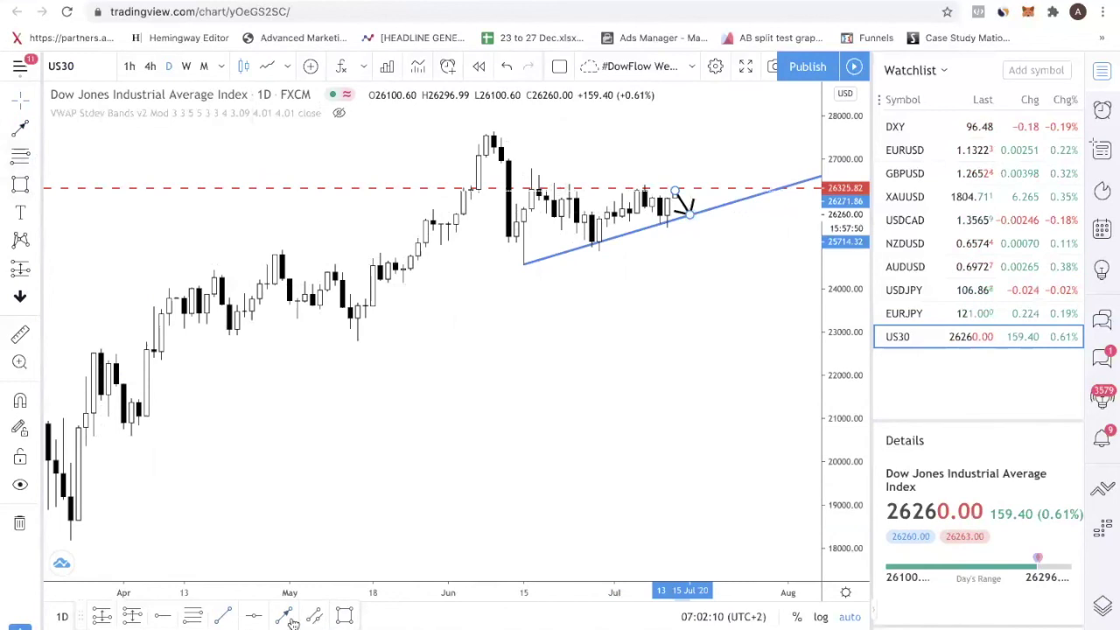
drag(691, 212, 713, 133)
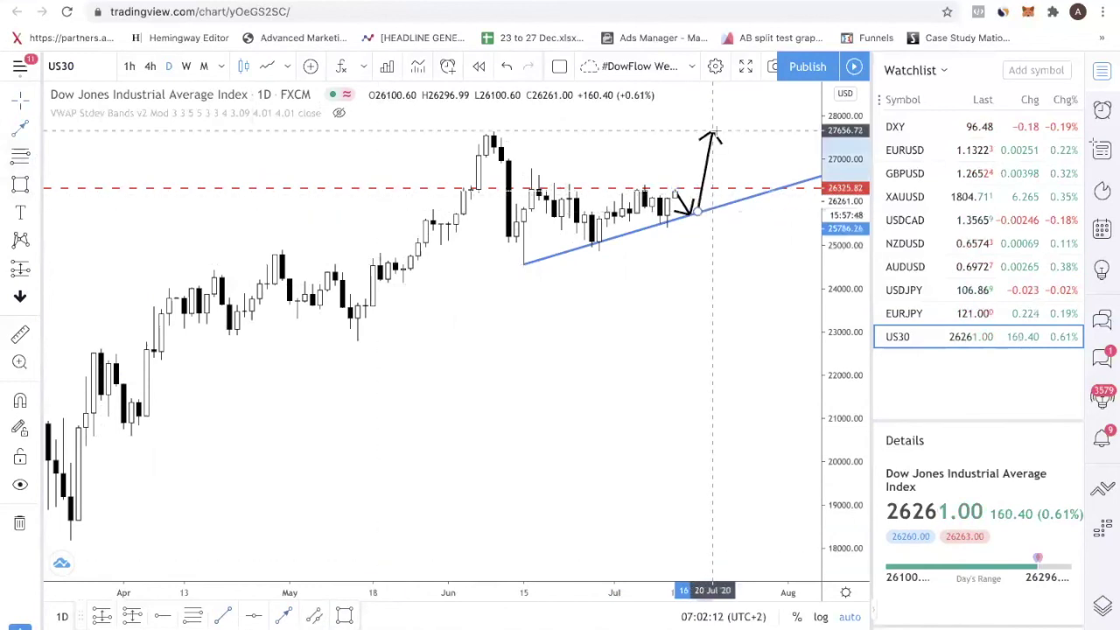